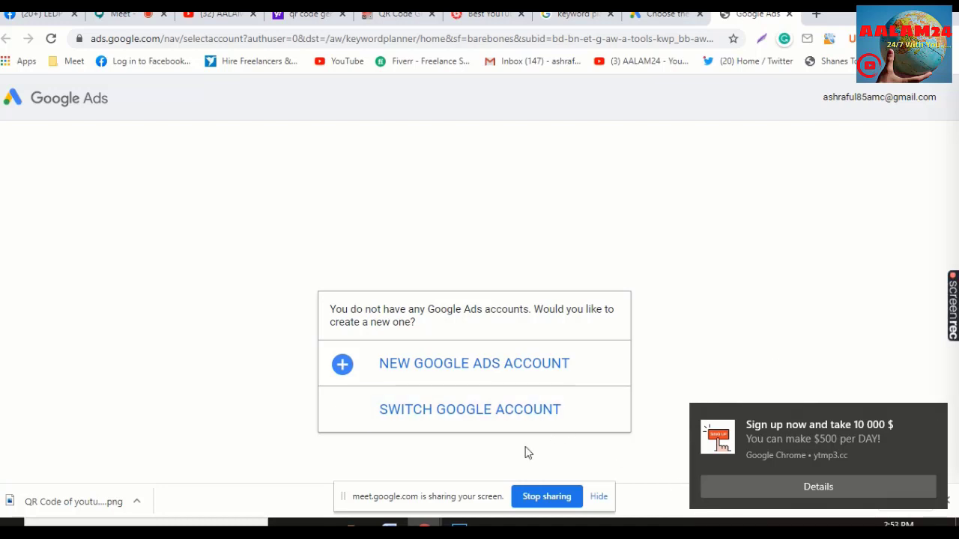
Create a new Google Ads account with Bangladesh as billing country, Bangladesh time and US Dollar currency, and open its overview
{"action": "left_click", "coordinate": [457, 372]}
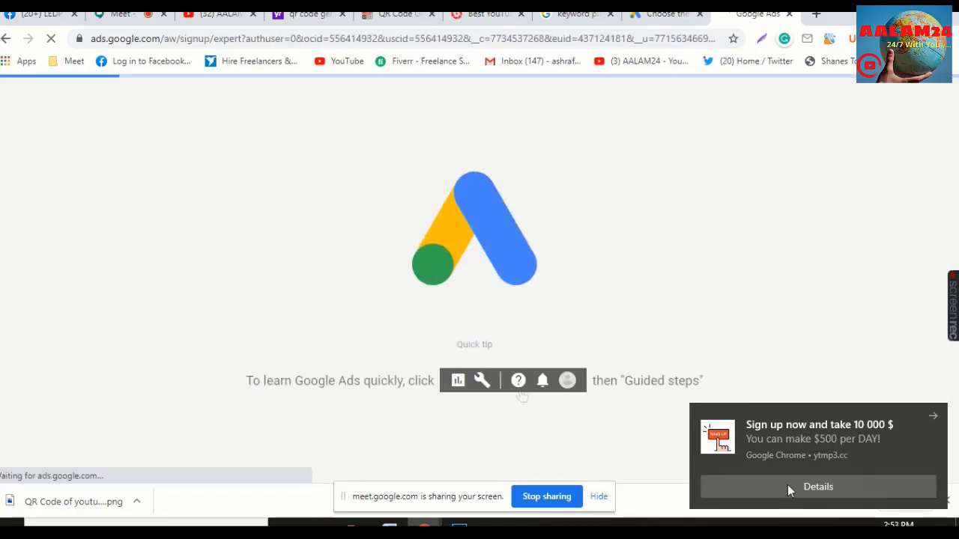
{"action": "left_click", "coordinate": [933, 417]}
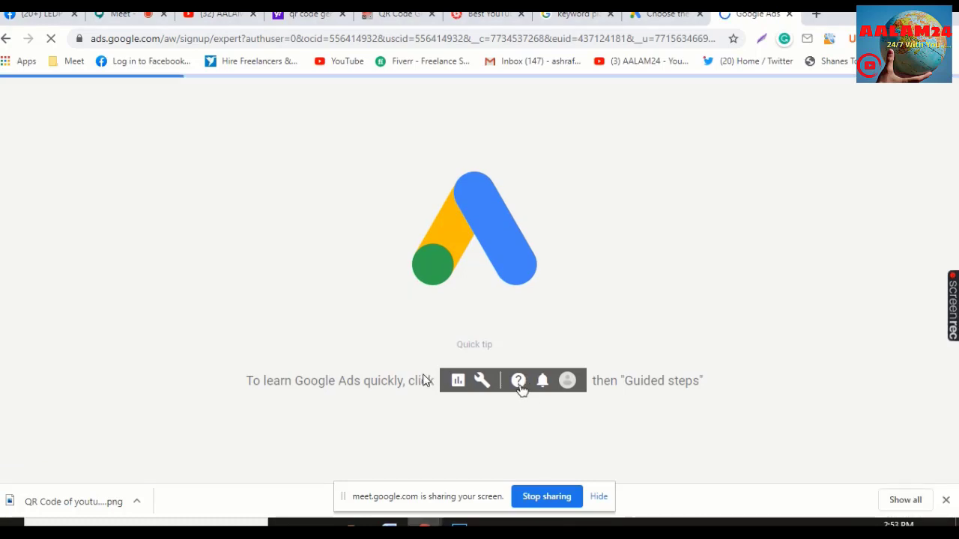
{"action": "left_click", "coordinate": [599, 497]}
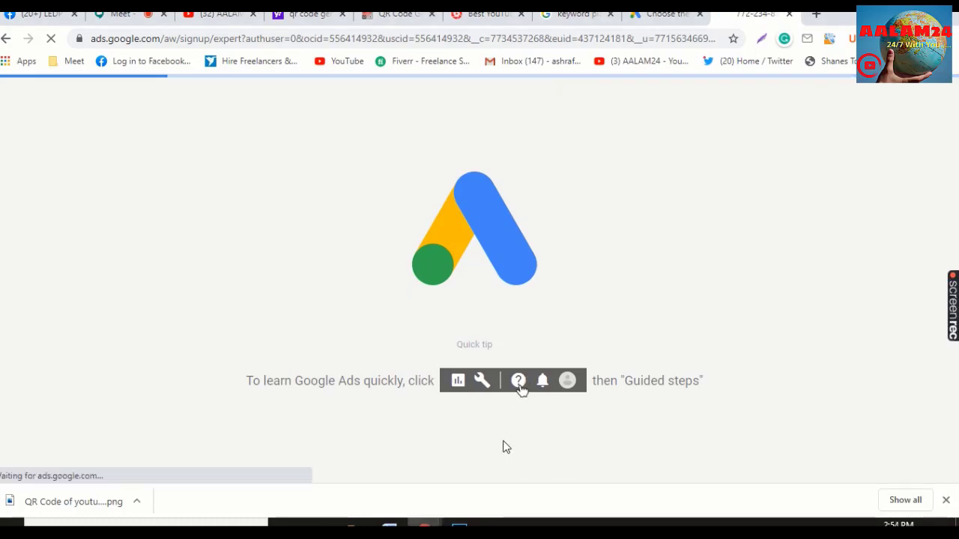
{"action": "left_click", "coordinate": [945, 501]}
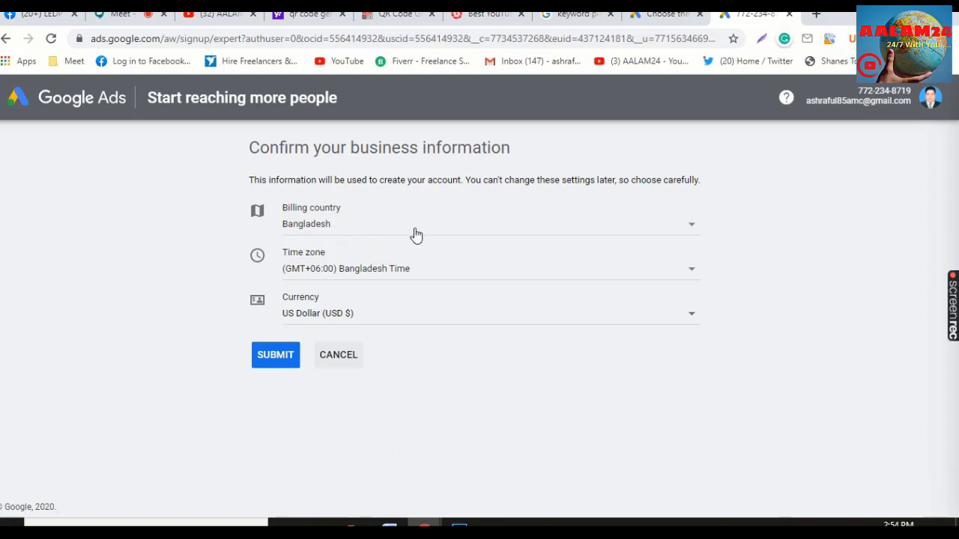
{"action": "left_click", "coordinate": [274, 355]}
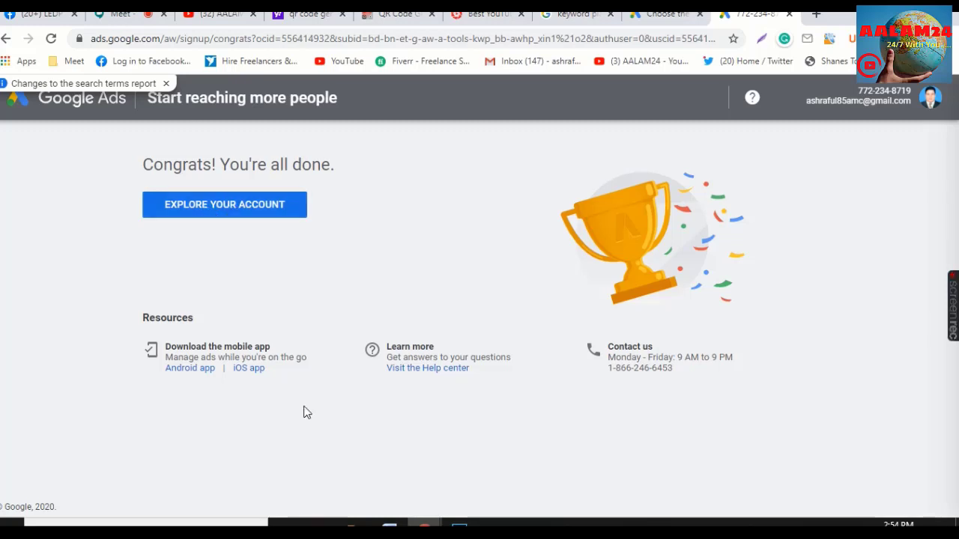
{"action": "left_click", "coordinate": [219, 217]}
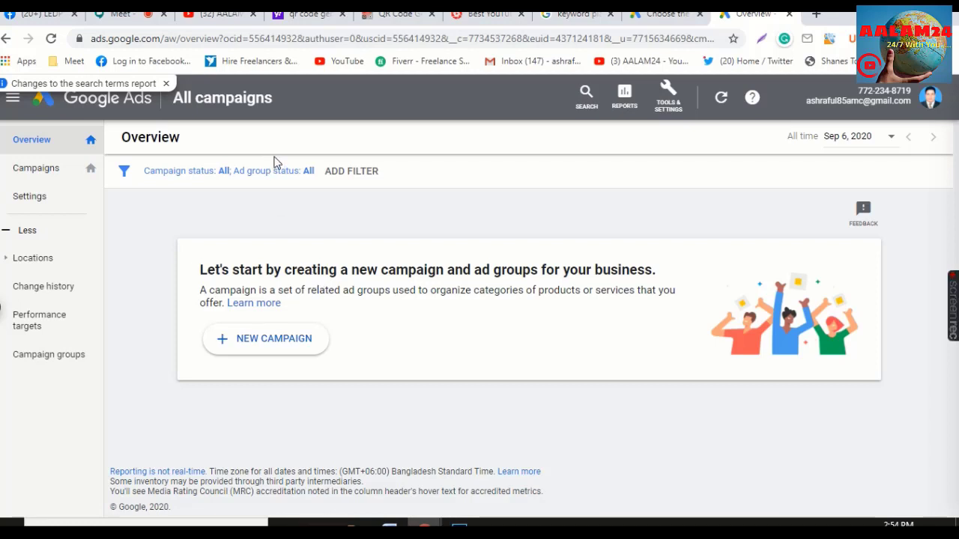
Open Keyword Planner, start the Refine your Keywords guide, and begin discovering new keywords
{"action": "left_click", "coordinate": [673, 100]}
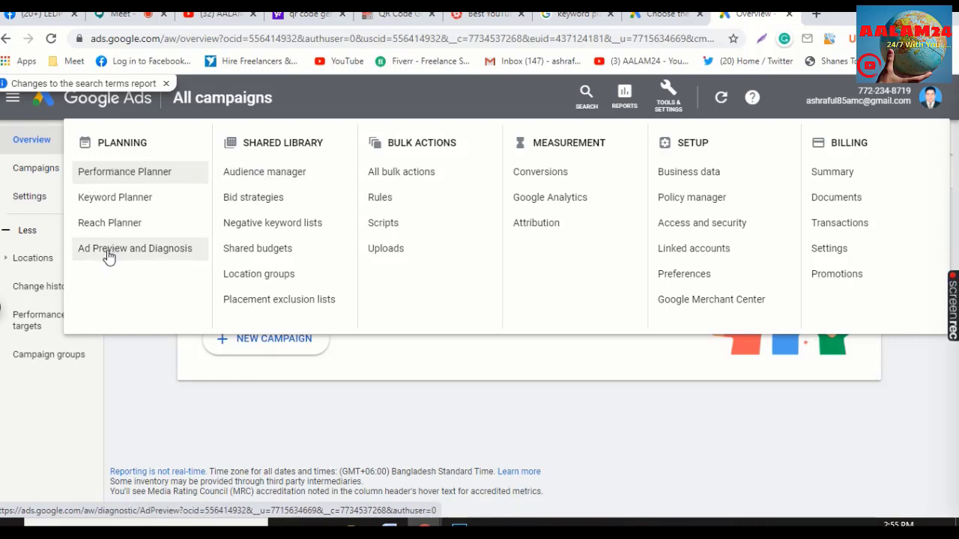
{"action": "left_click", "coordinate": [112, 197]}
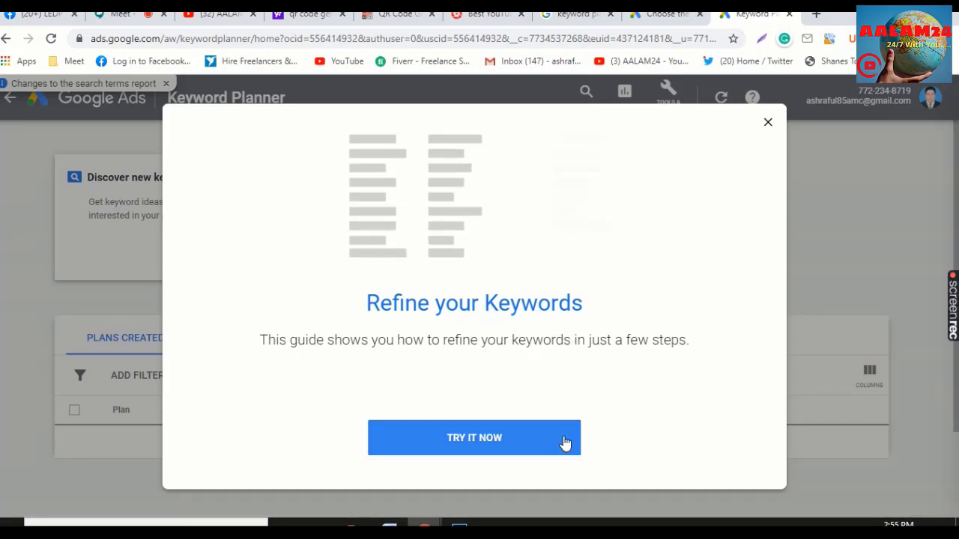
{"action": "left_click", "coordinate": [468, 449]}
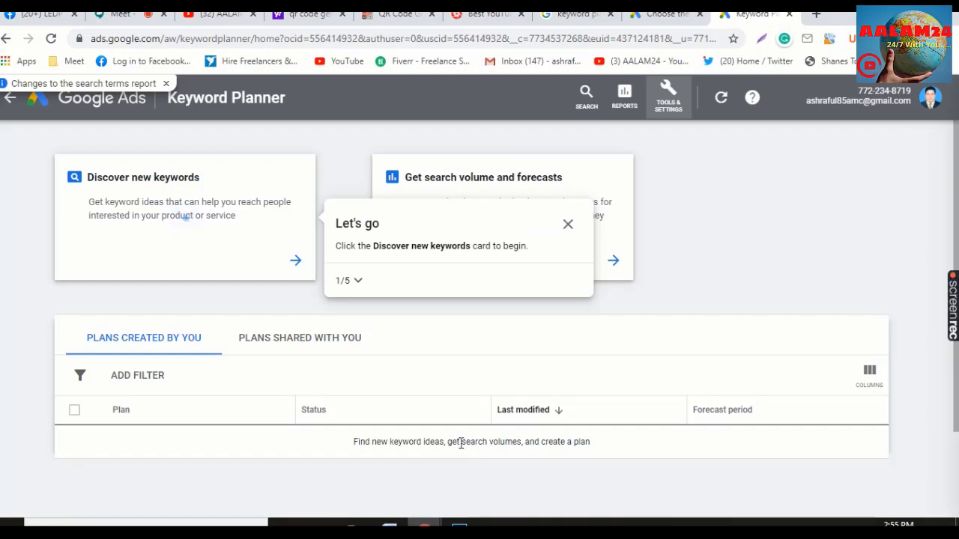
{"action": "left_click", "coordinate": [160, 192]}
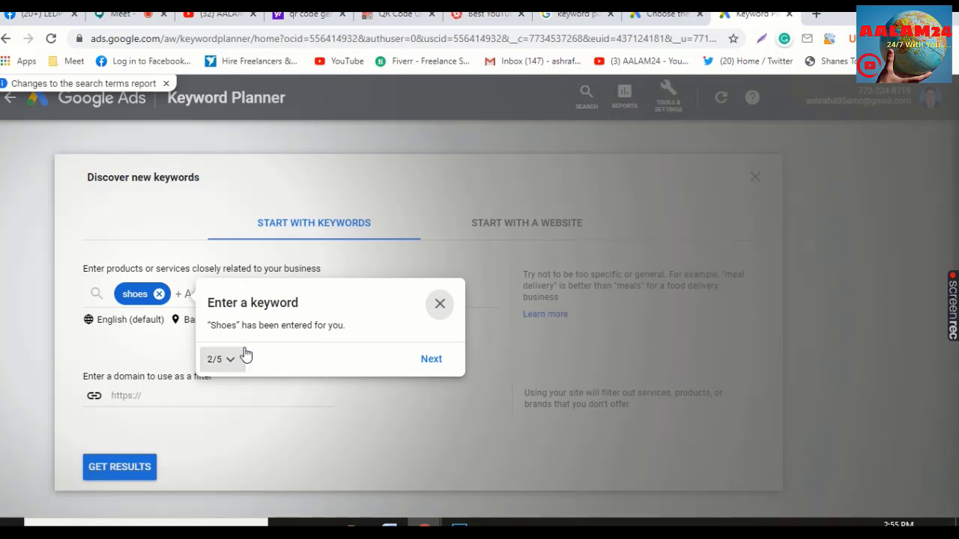
Exit the guide with positive feedback and remove the prefilled "shoes" keyword
{"action": "left_click", "coordinate": [440, 304]}
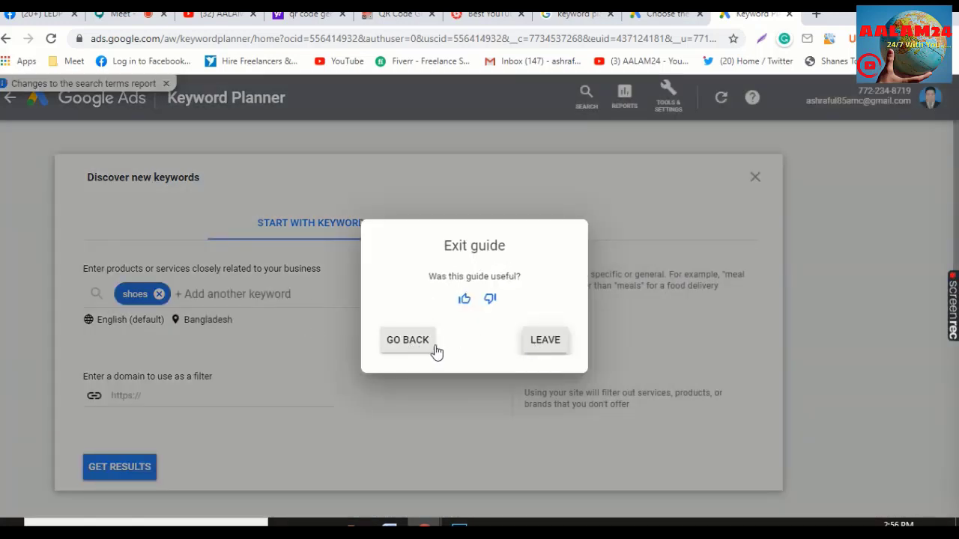
{"action": "left_click", "coordinate": [464, 299]}
{"action": "left_click", "coordinate": [289, 294]}
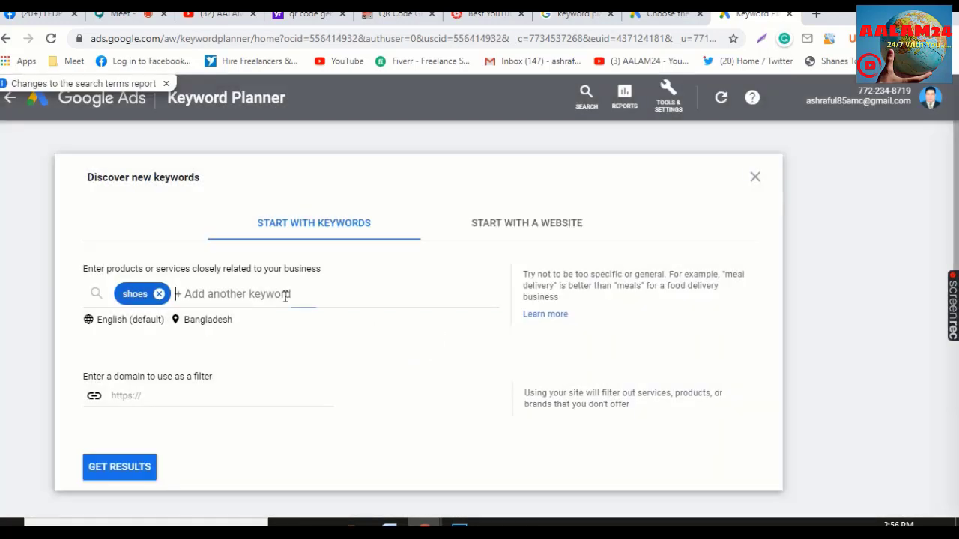
{"action": "left_click", "coordinate": [159, 293]}
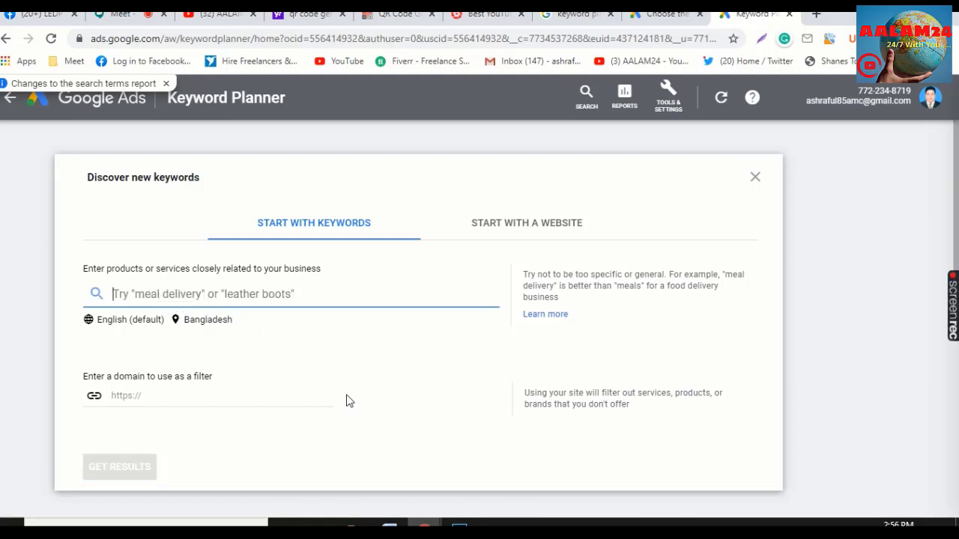
{"action": "type", "text": "e"}
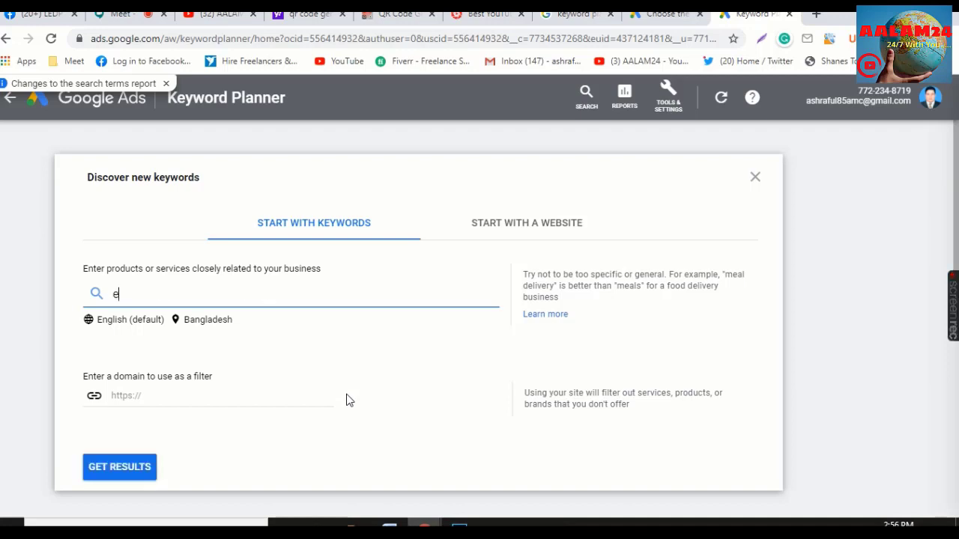
{"action": "type", "text": "arn m"}
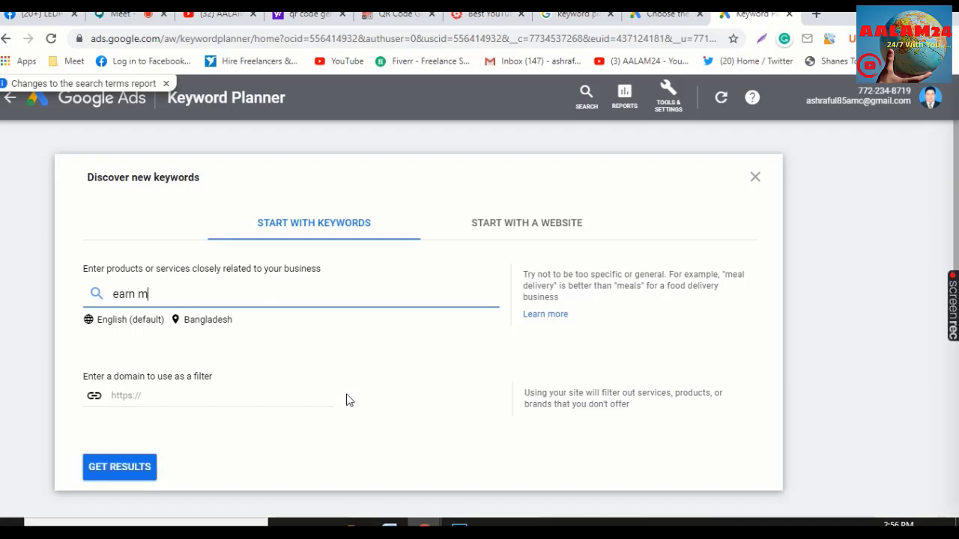
{"action": "type", "text": "on"}
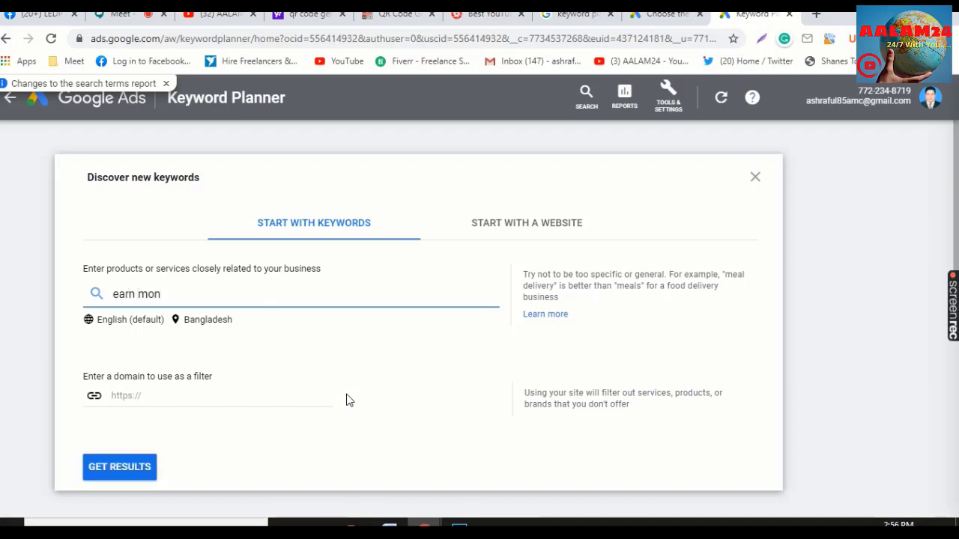
{"action": "type", "text": "ey"}
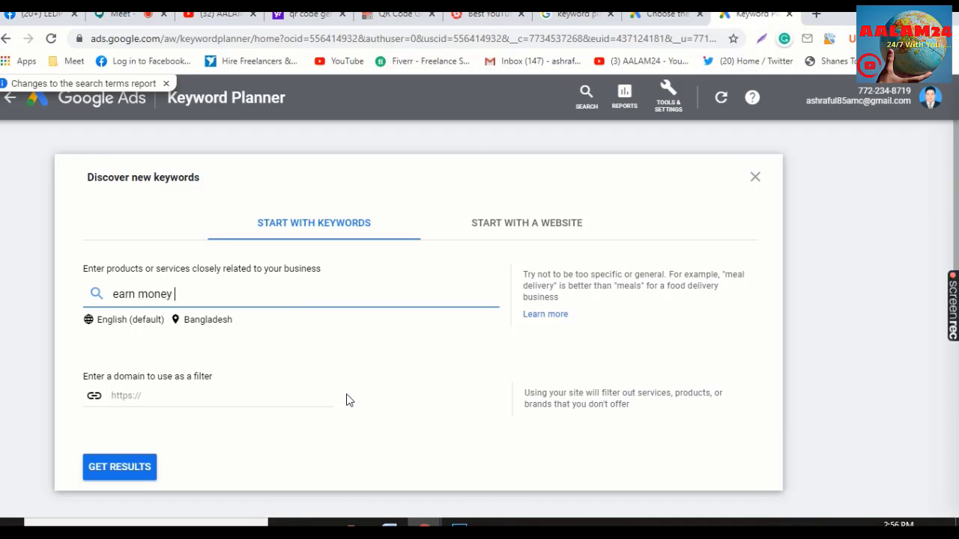
{"action": "type", "text": " onl"}
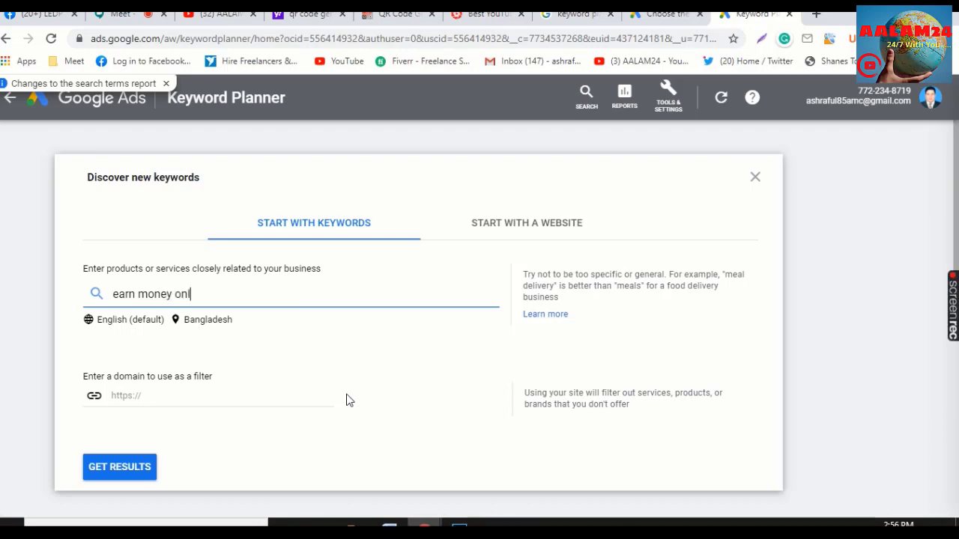
{"action": "type", "text": "ine"}
{"action": "key", "text": "Return"}
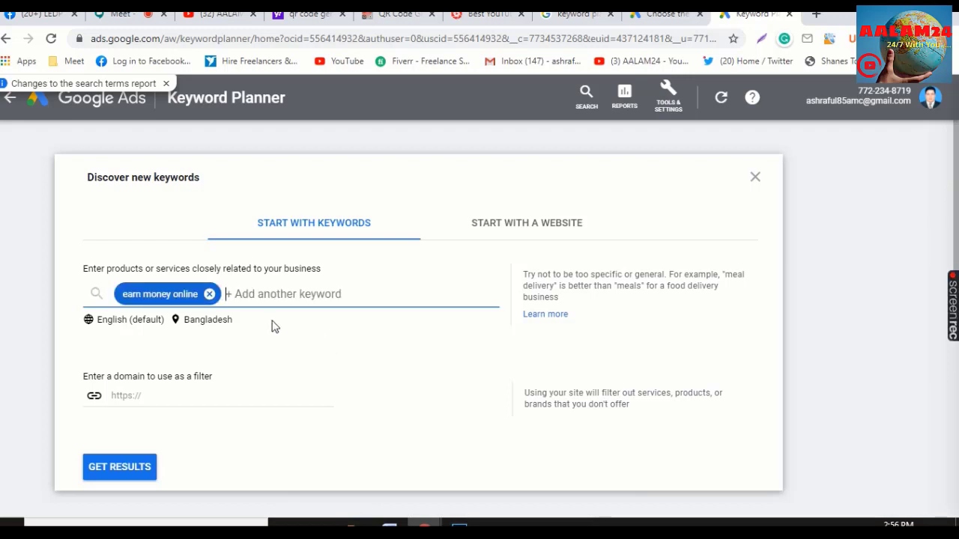
{"action": "left_click", "coordinate": [210, 294]}
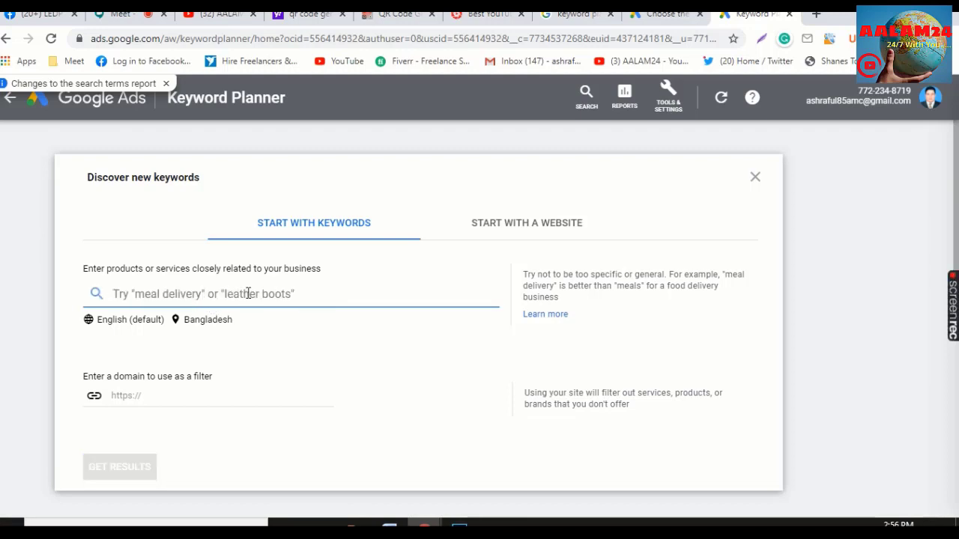
Get keyword ideas for "earn money online" and look through the suggested keywords with their search volumes and competition
{"action": "type", "text": "e"}
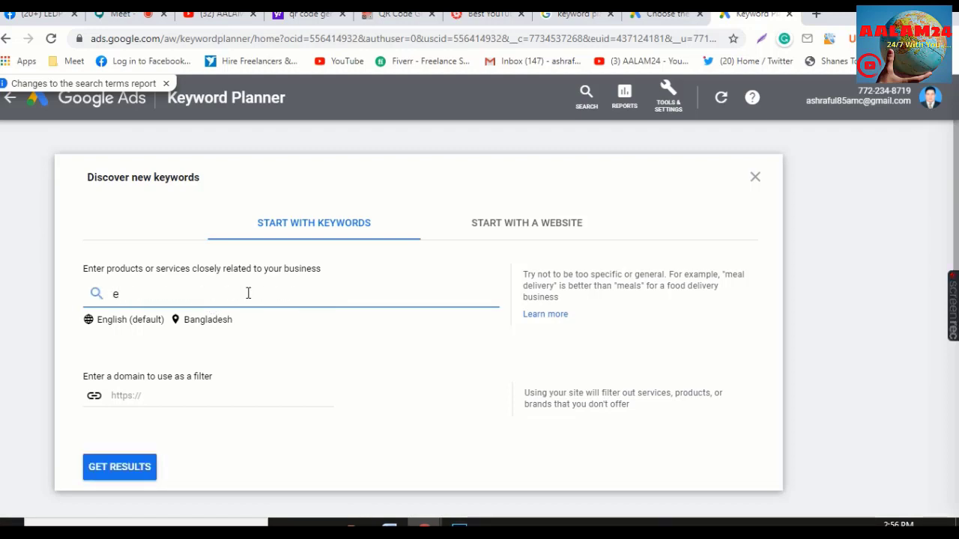
{"action": "type", "text": "an"}
{"action": "key", "text": "BackSpace"}
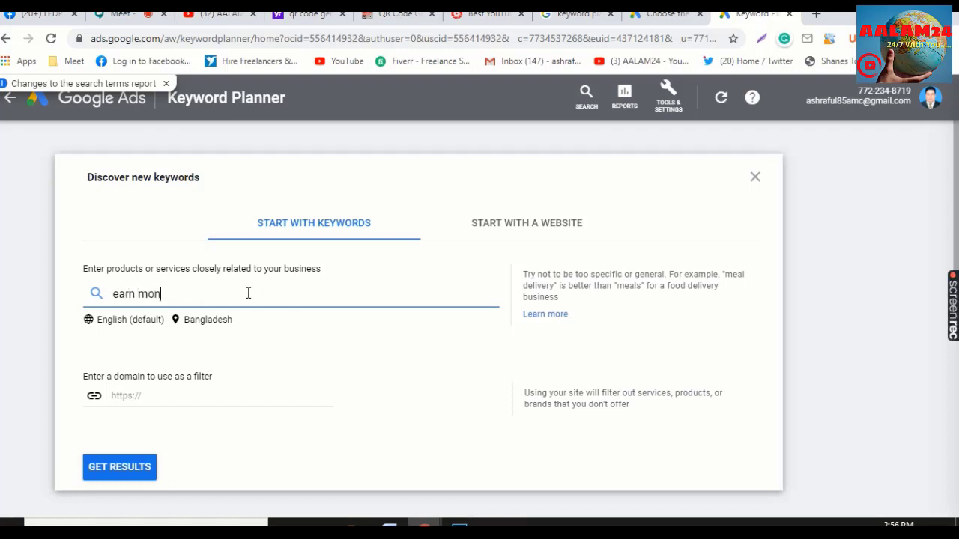
{"action": "type", "text": "rn money online"}
{"action": "left_click", "coordinate": [121, 477]}
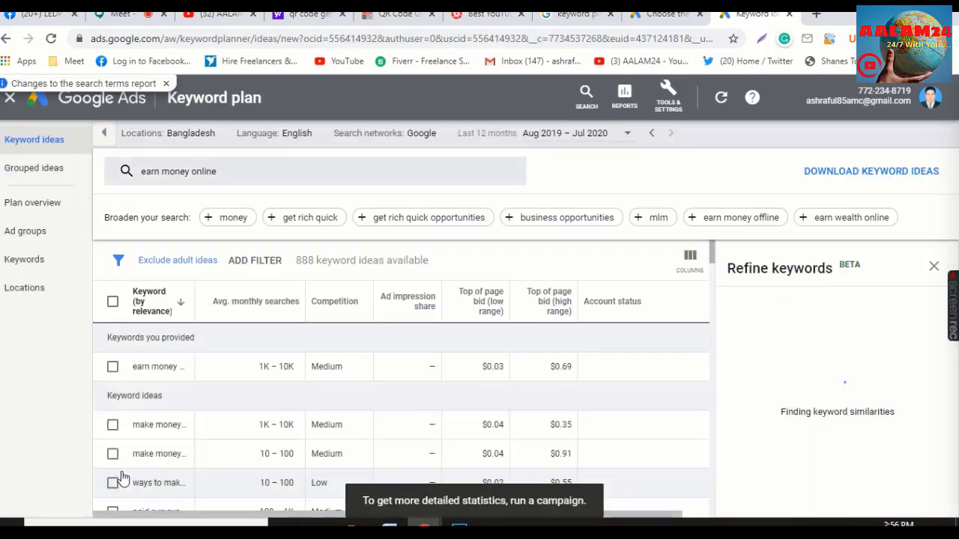
{"action": "scroll", "coordinate": [257, 421], "scroll_direction": "down", "scroll_amount": 1}
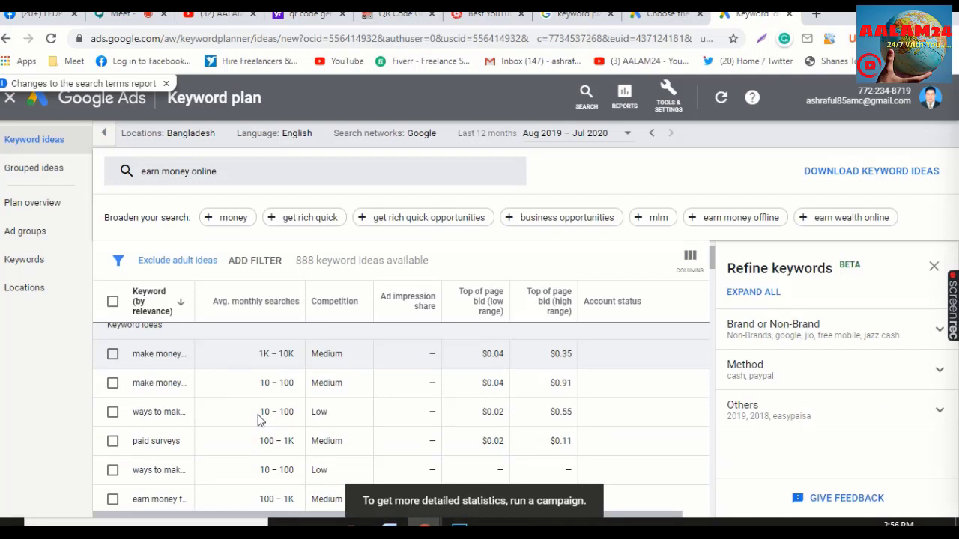
{"action": "scroll", "coordinate": [257, 421], "scroll_direction": "up", "scroll_amount": 1}
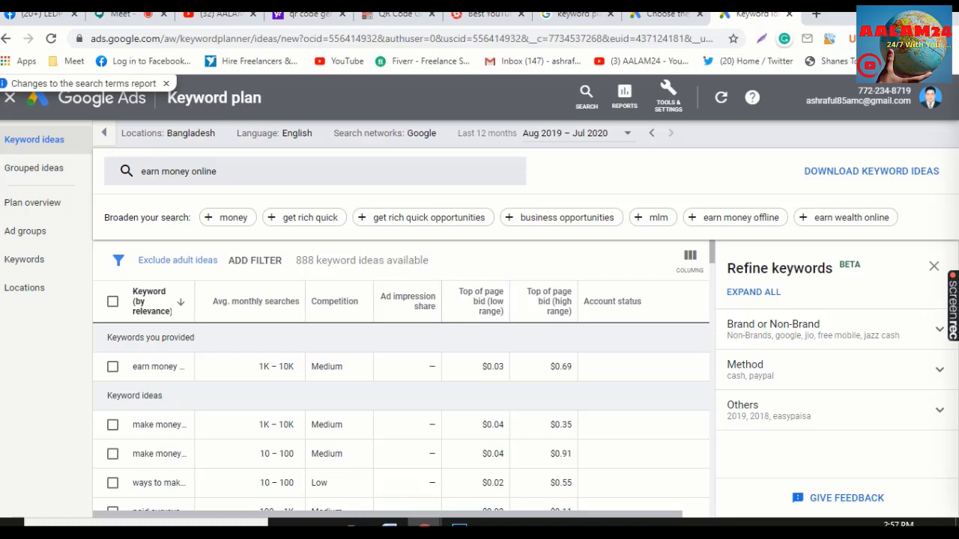
Copy the address of the "keyword planner" Google search results and send it in the Google Meet chat
{"action": "left_click", "coordinate": [584, 20]}
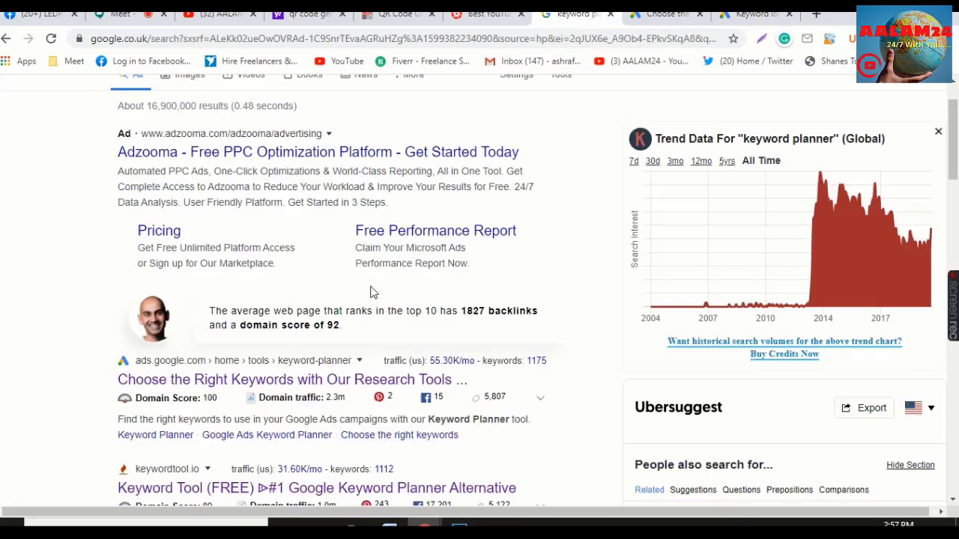
{"action": "scroll", "coordinate": [373, 293], "scroll_direction": "up", "scroll_amount": 1}
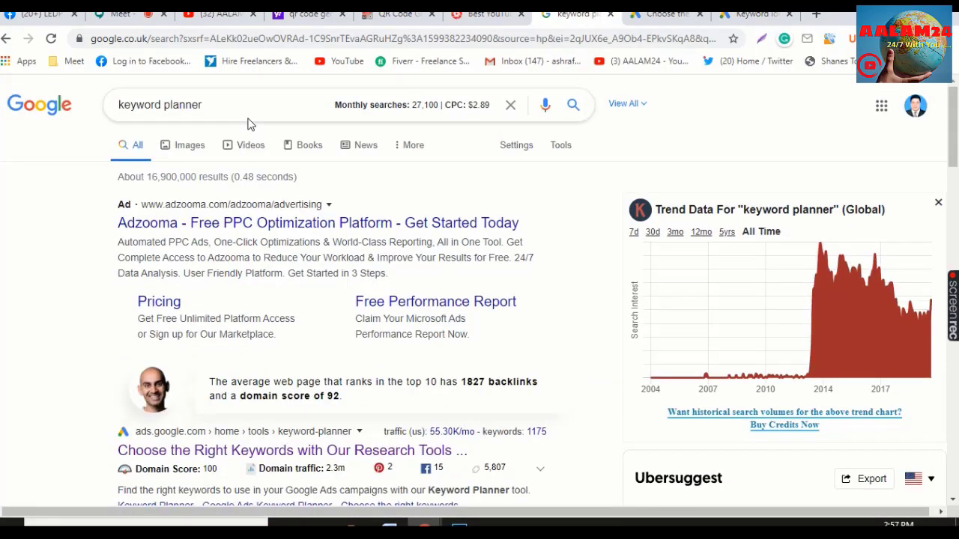
{"action": "left_click", "coordinate": [109, 44]}
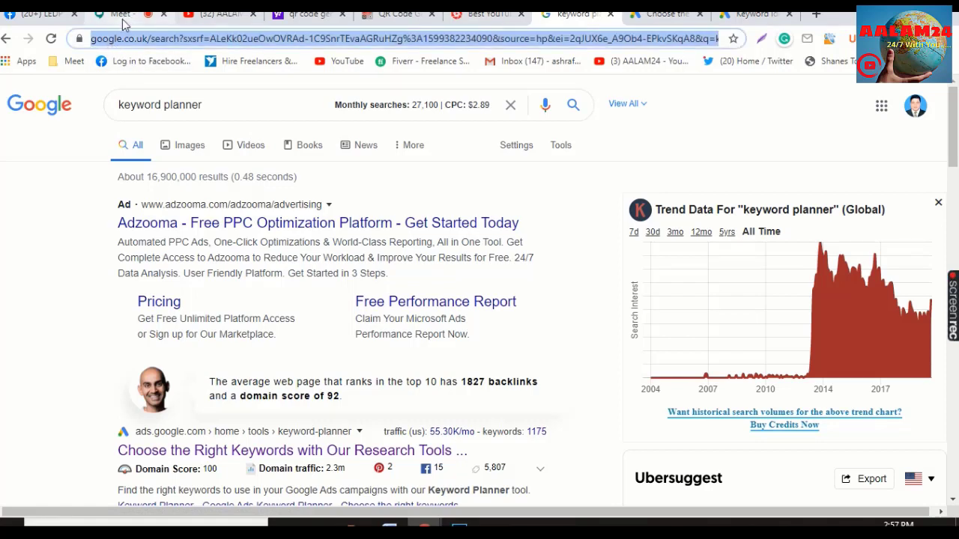
{"action": "left_click", "coordinate": [124, 18]}
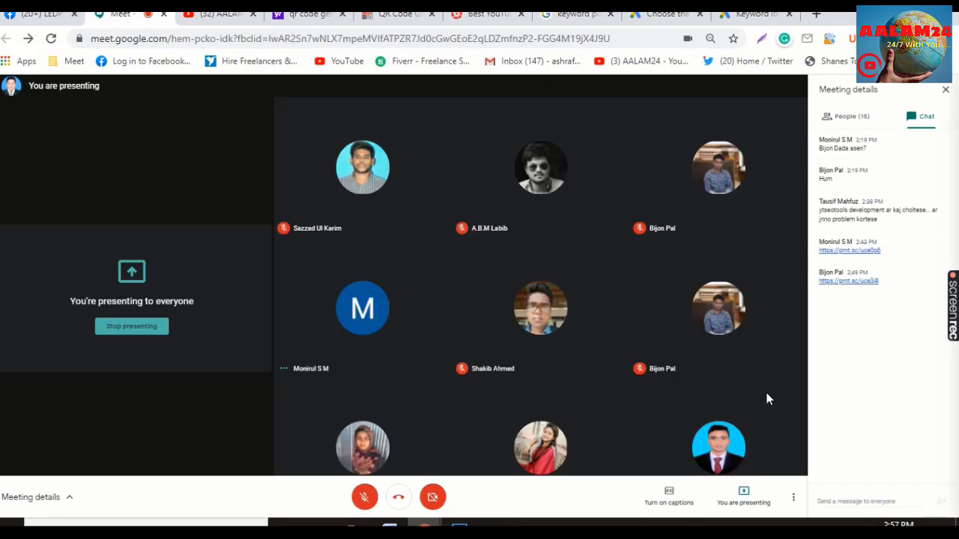
{"action": "left_click", "coordinate": [839, 502]}
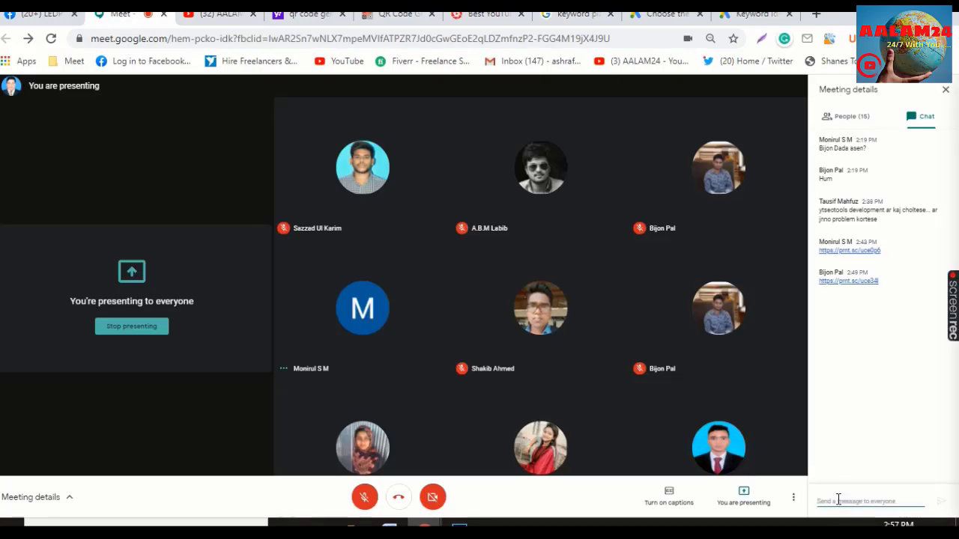
{"action": "key", "text": "ctrl+v"}
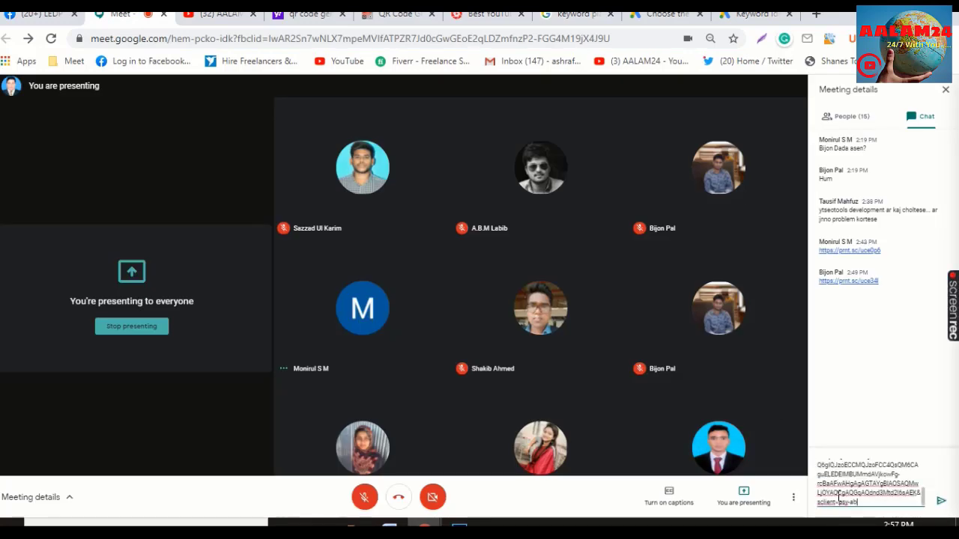
{"action": "left_click", "coordinate": [940, 501]}
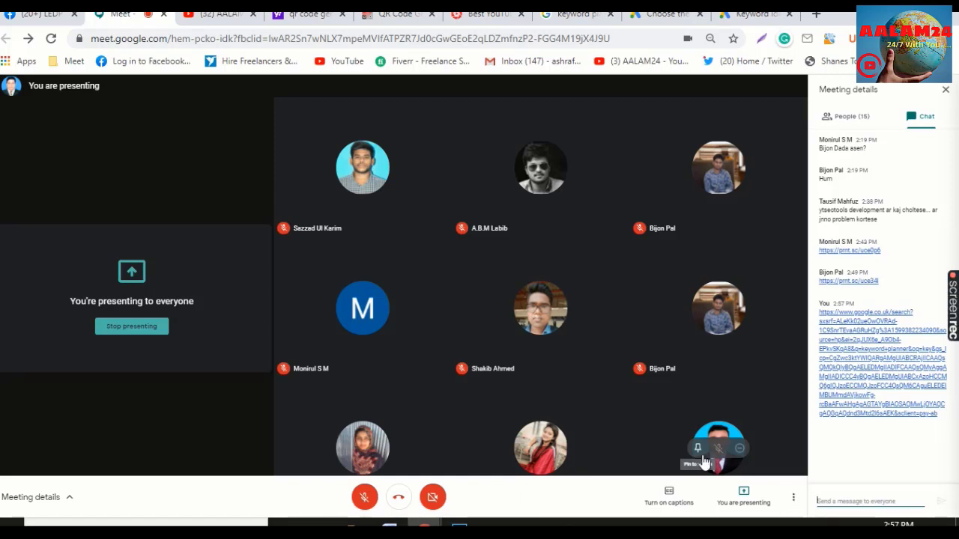
Review the average monthly searches definition in the keyword ideas, then return to the Google Ads "Choose the right keywords" page
{"action": "left_click", "coordinate": [752, 15]}
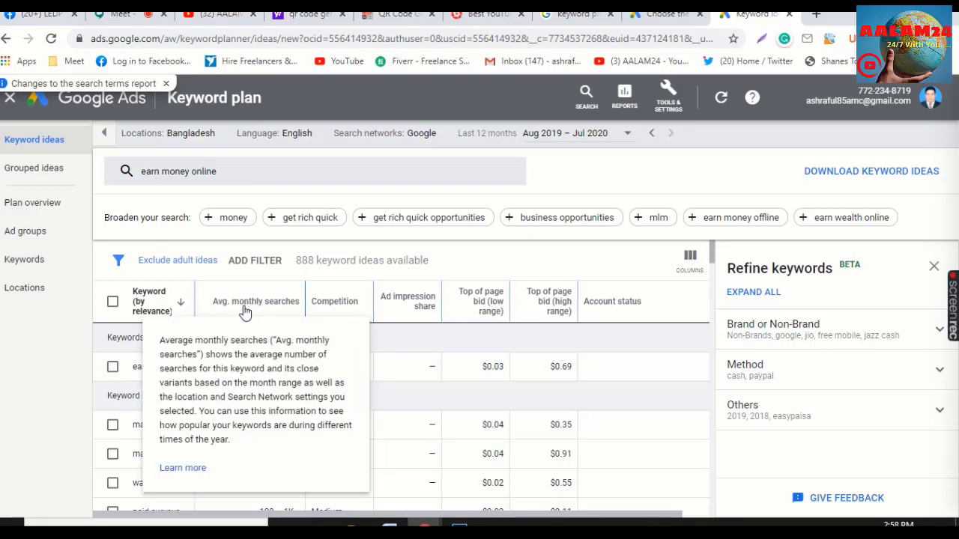
{"action": "left_click", "coordinate": [579, 15]}
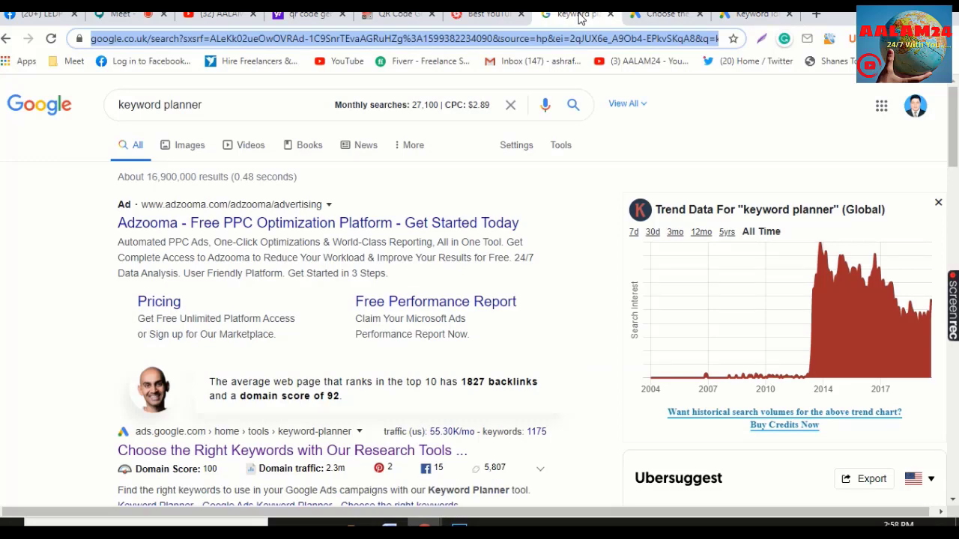
{"action": "left_click", "coordinate": [662, 15]}
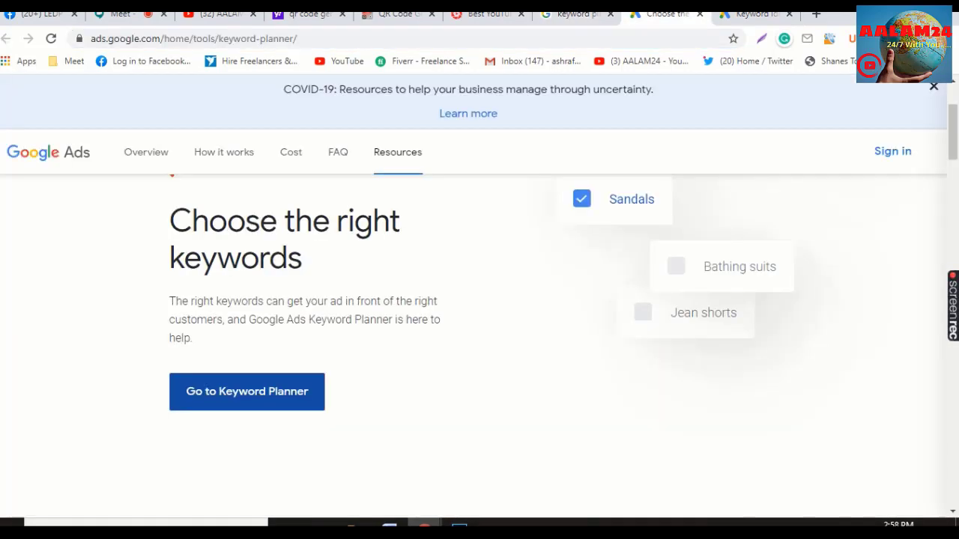
Bookmark the Google Ads "Choose the right keywords" page in the bookmarks bar folder under its default name
{"action": "scroll", "coordinate": [501, 315], "scroll_direction": "up", "scroll_amount": 2}
{"action": "scroll", "coordinate": [502, 315], "scroll_direction": "down", "scroll_amount": 1}
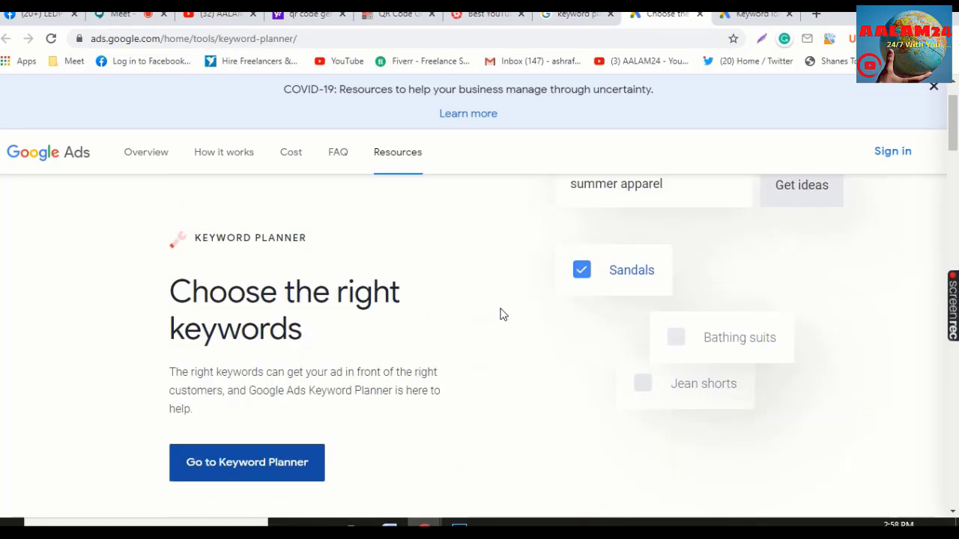
{"action": "left_click", "coordinate": [733, 38]}
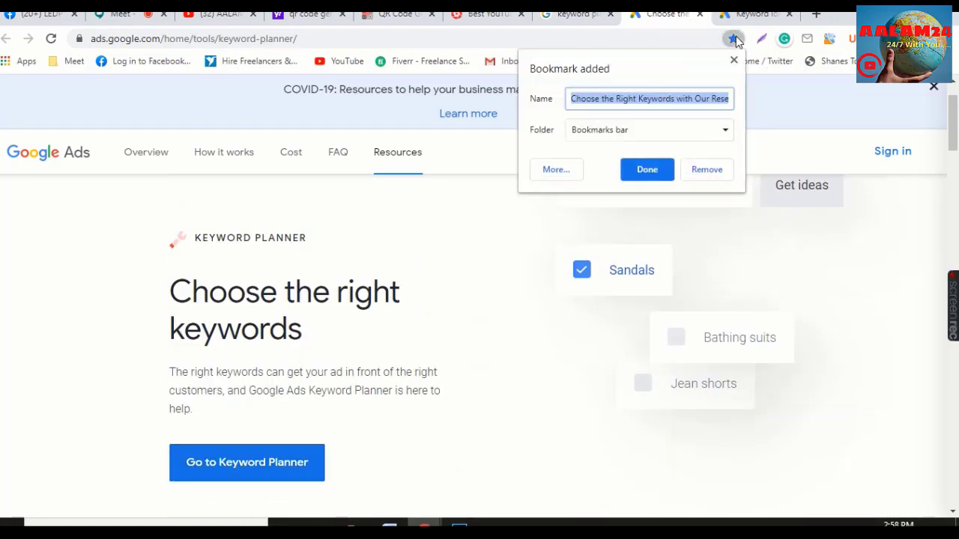
{"action": "left_click", "coordinate": [648, 179]}
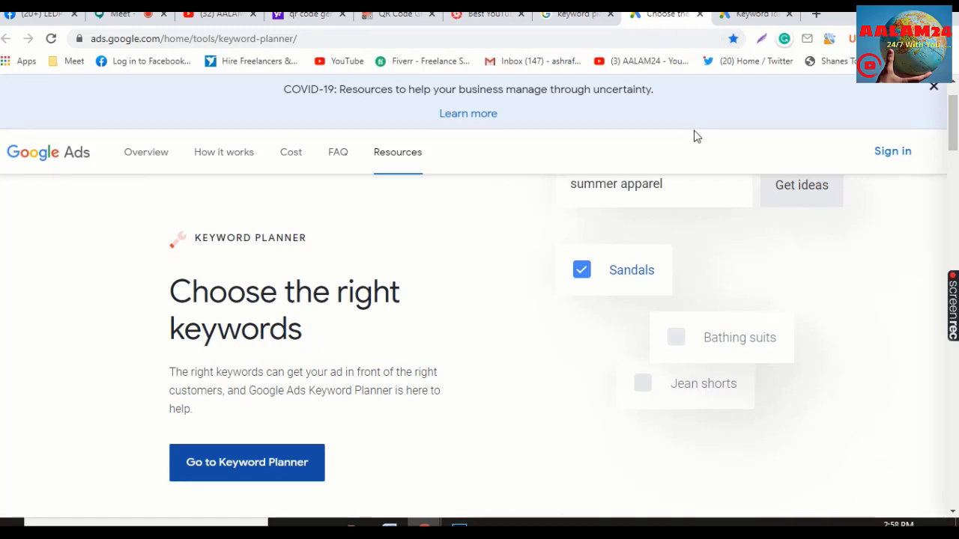
Return to the "earn money online" keyword ideas and open their location targeting settings
{"action": "key", "text": "ctrl+Tab"}
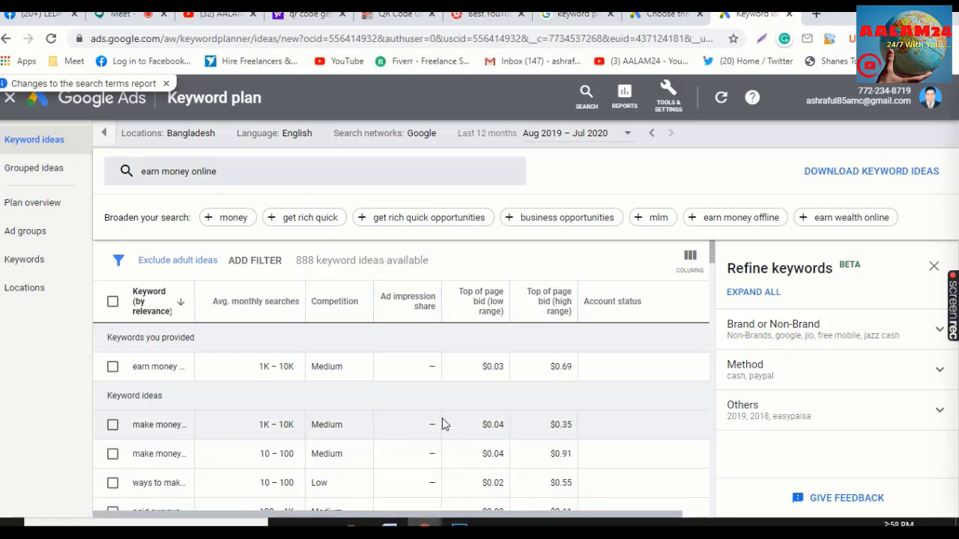
{"action": "scroll", "coordinate": [450, 433], "scroll_direction": "down", "scroll_amount": 3}
{"action": "scroll", "coordinate": [465, 438], "scroll_direction": "up", "scroll_amount": 3}
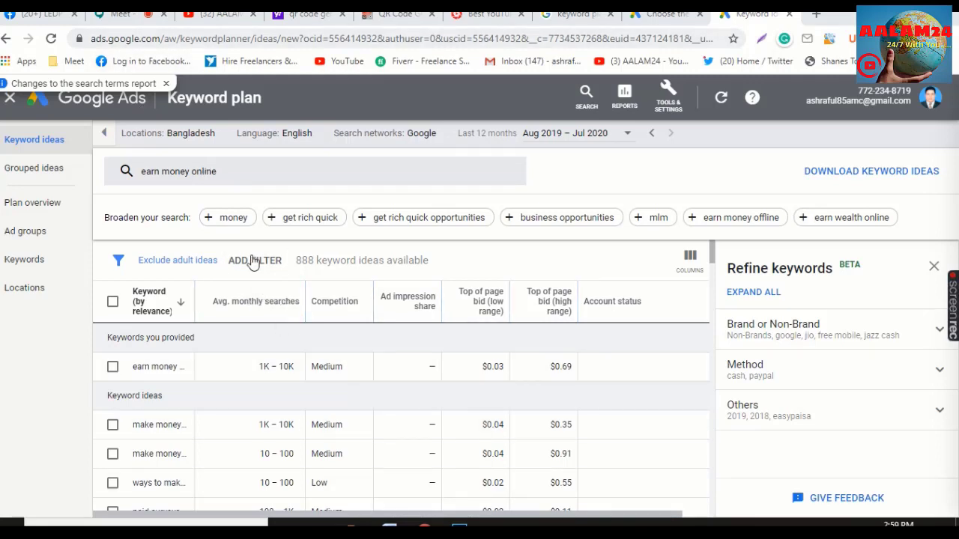
{"action": "left_click", "coordinate": [205, 140]}
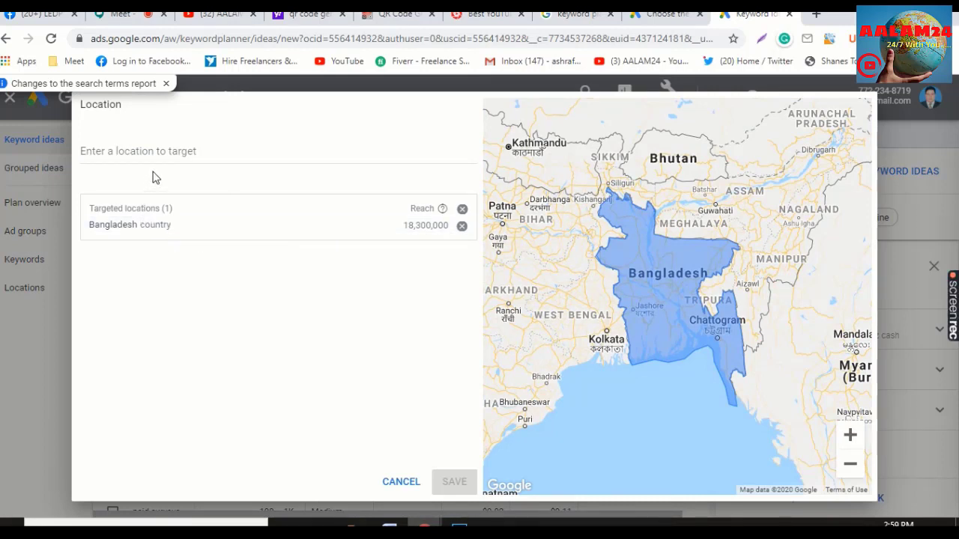
Add United States and United Kingdom to the targeted locations alongside Bangladesh
{"action": "left_click", "coordinate": [189, 153]}
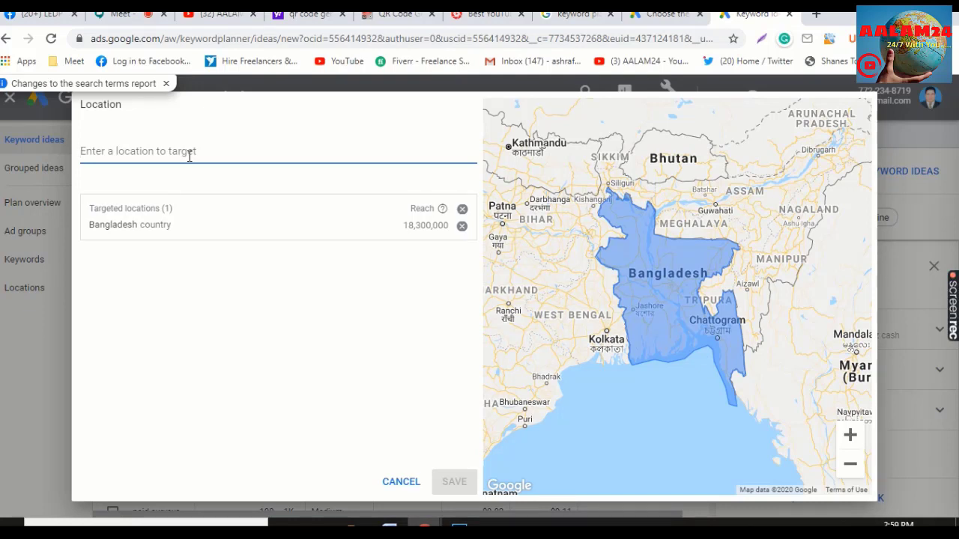
{"action": "type", "text": "USA"}
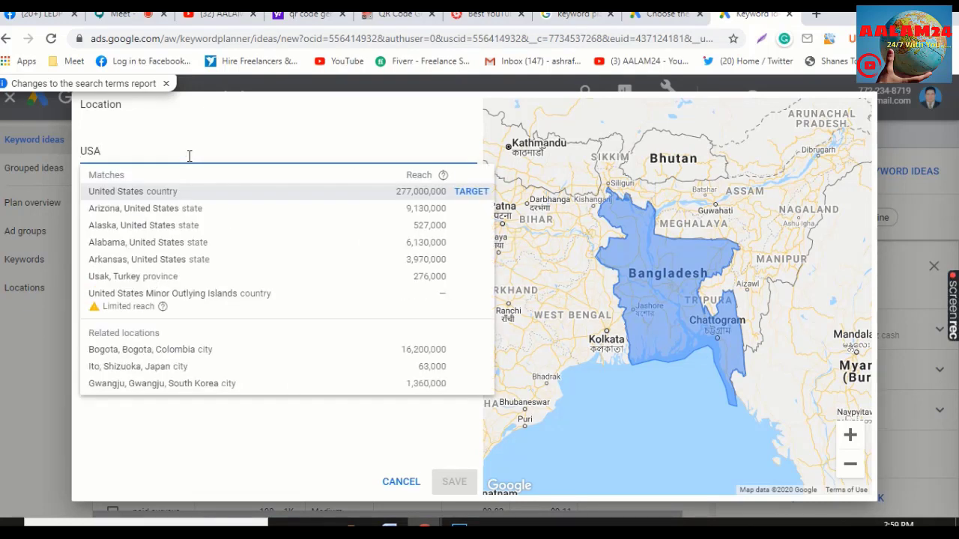
{"action": "left_click", "coordinate": [142, 192]}
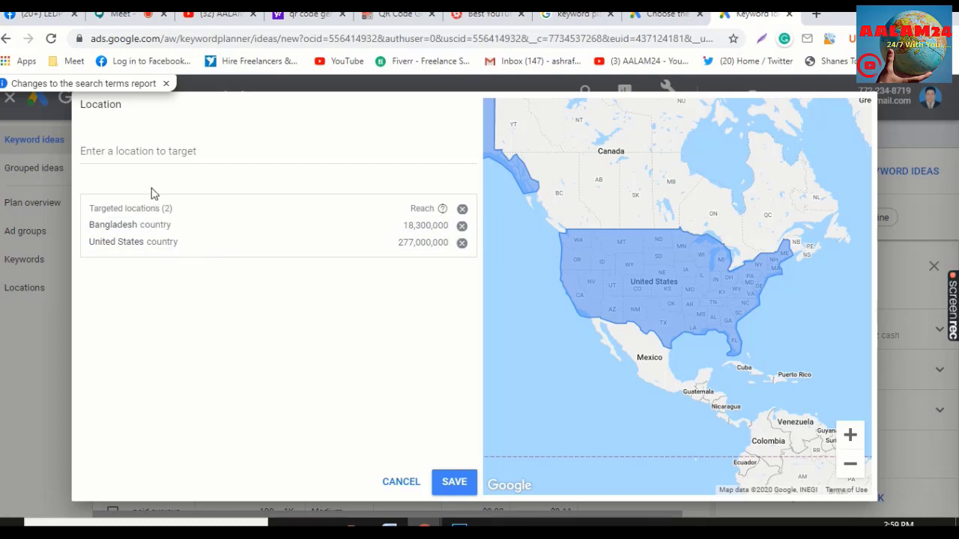
{"action": "left_click", "coordinate": [164, 153]}
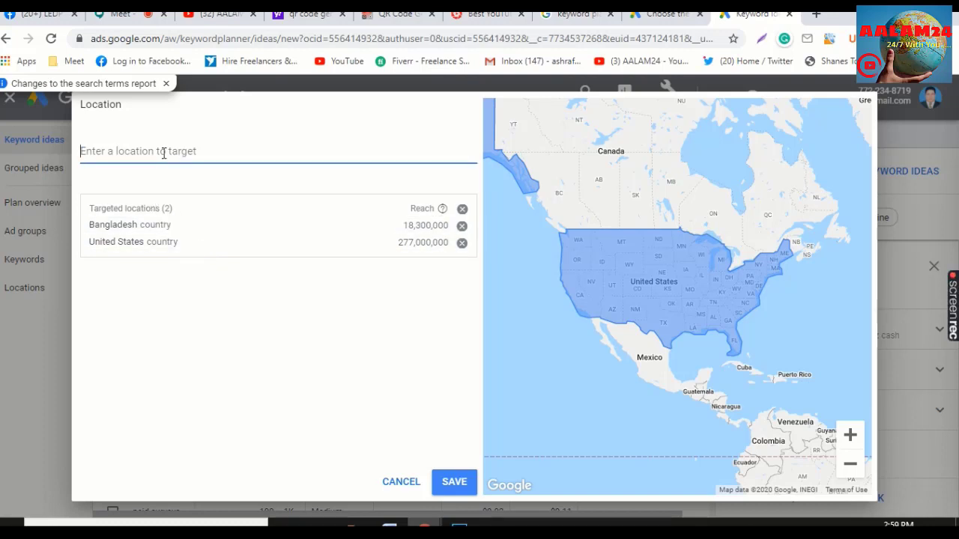
{"action": "type", "text": "UK"}
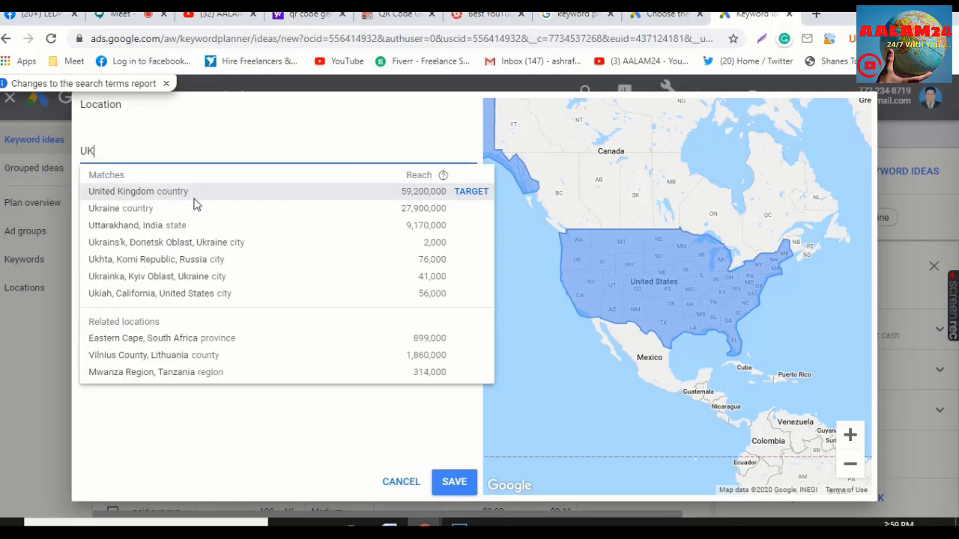
{"action": "left_click", "coordinate": [472, 192]}
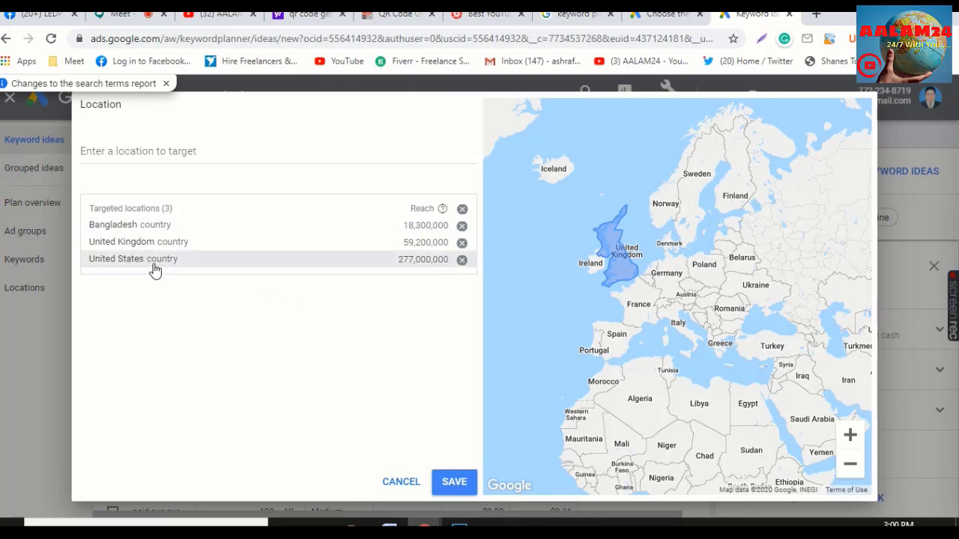
Remove United Kingdom, Bangladesh and United States from the targeted locations
{"action": "left_click", "coordinate": [461, 242]}
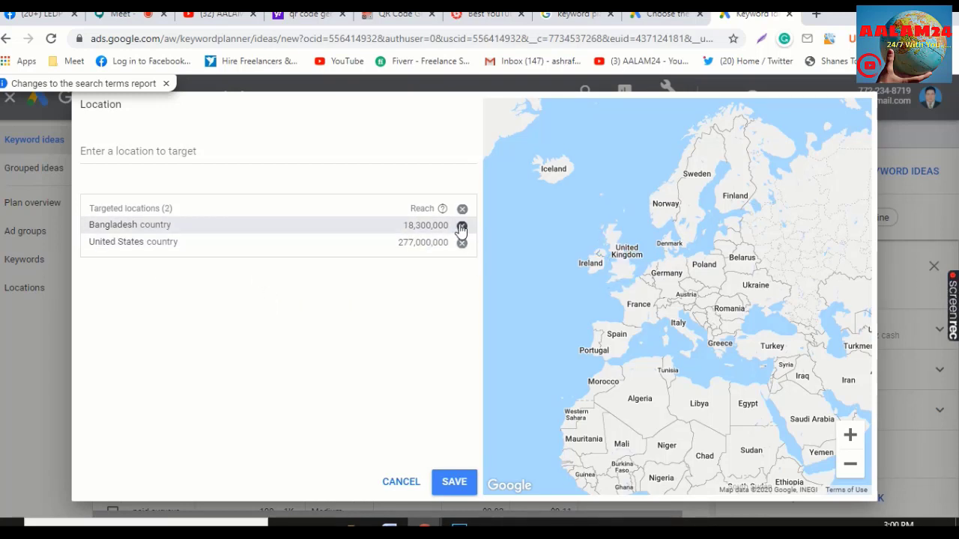
{"action": "left_click", "coordinate": [462, 225]}
{"action": "left_click", "coordinate": [461, 225]}
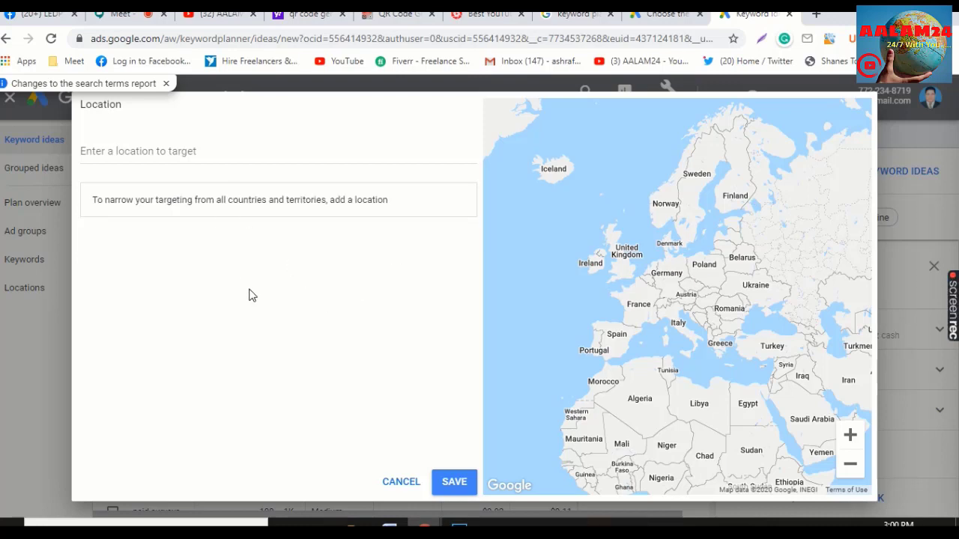
Target the United States as the only location and save it for the keyword ideas
{"action": "left_click", "coordinate": [204, 152]}
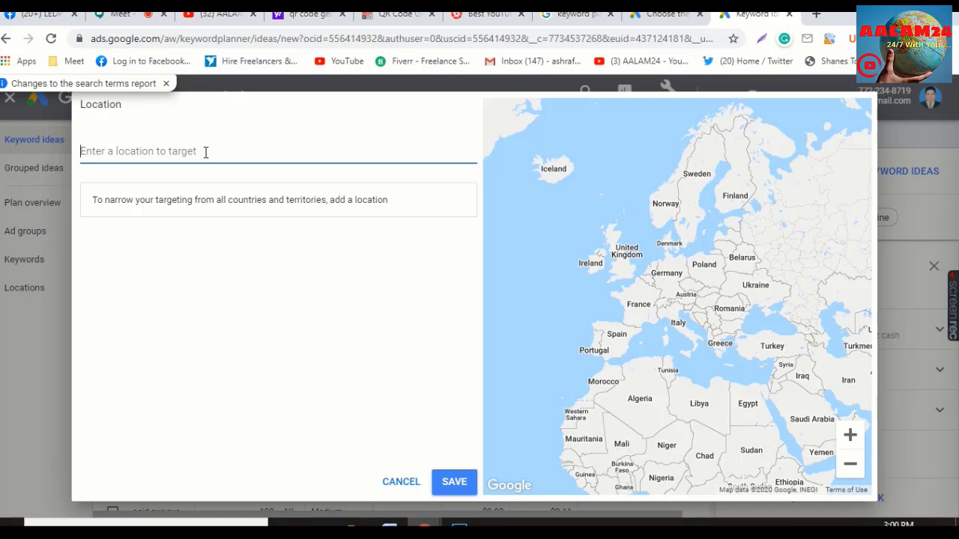
{"action": "type", "text": "usa"}
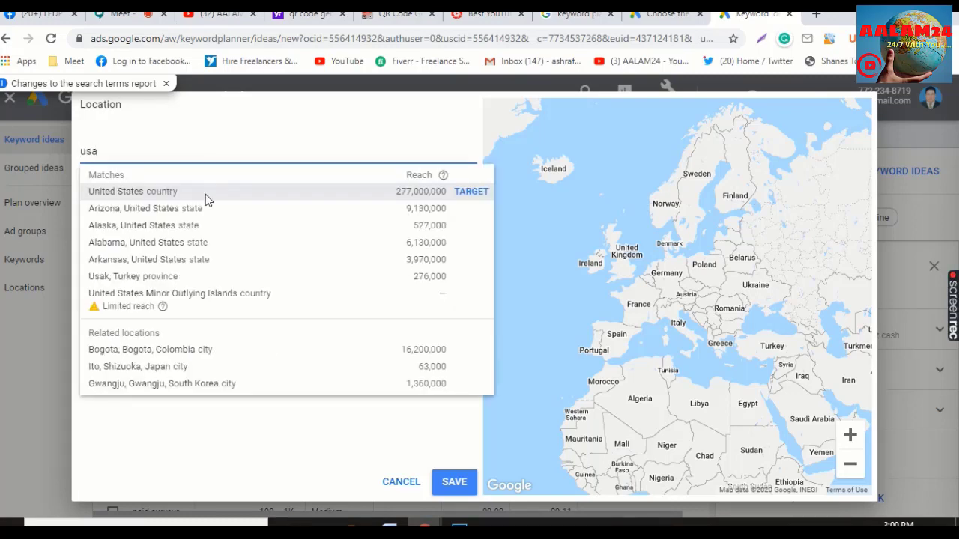
{"action": "left_click", "coordinate": [472, 192]}
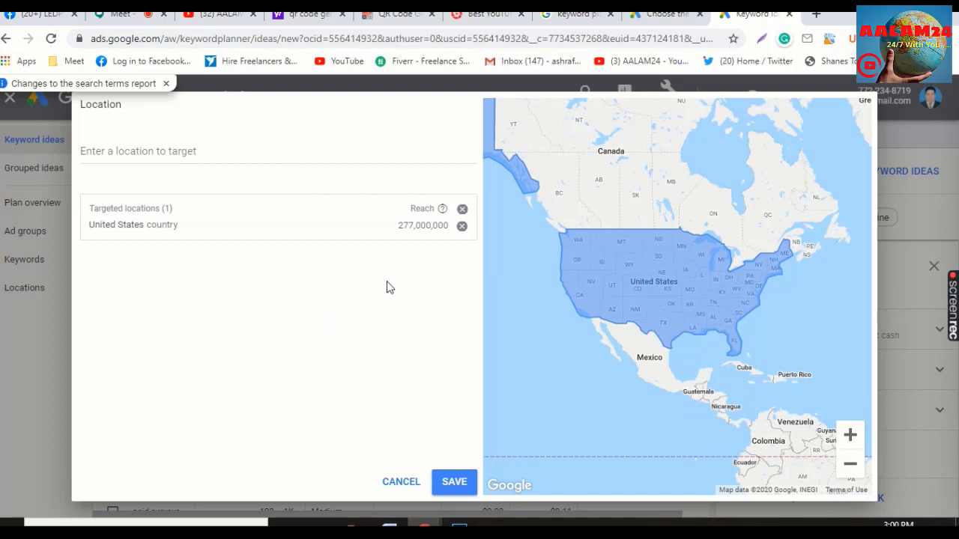
{"action": "left_click", "coordinate": [455, 483]}
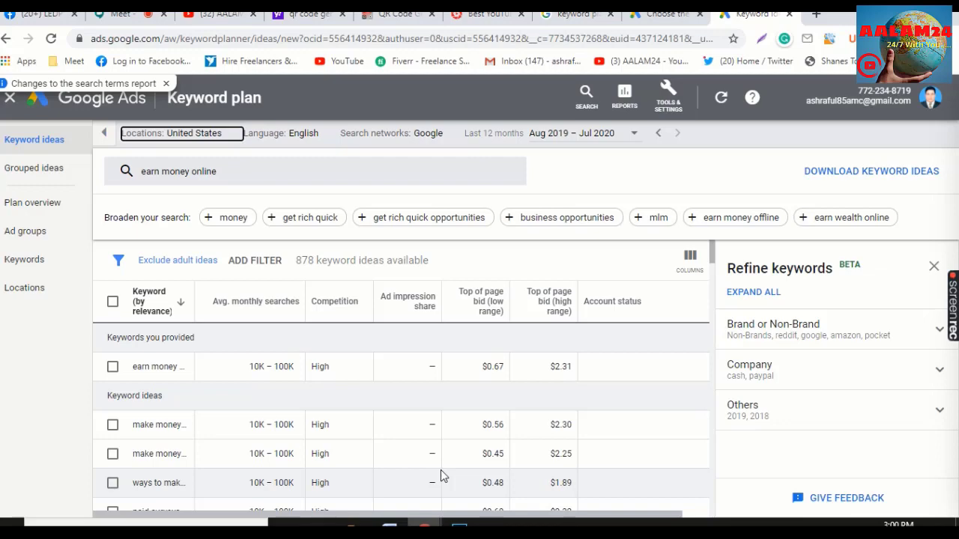
Turn the microphone on in the Google Meet call and return to the keyword ideas page
{"action": "left_click", "coordinate": [123, 14]}
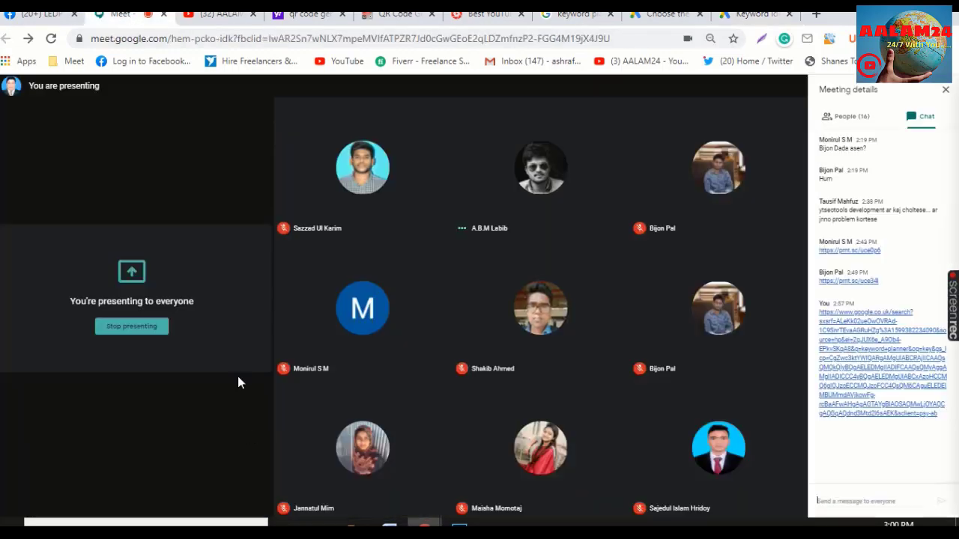
{"action": "left_click", "coordinate": [364, 501]}
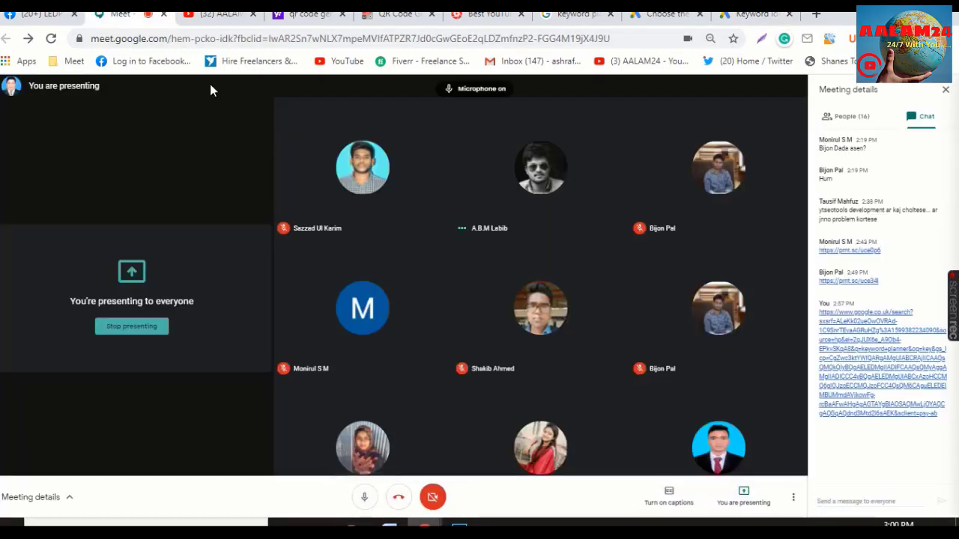
{"action": "key", "text": "ctrl+9"}
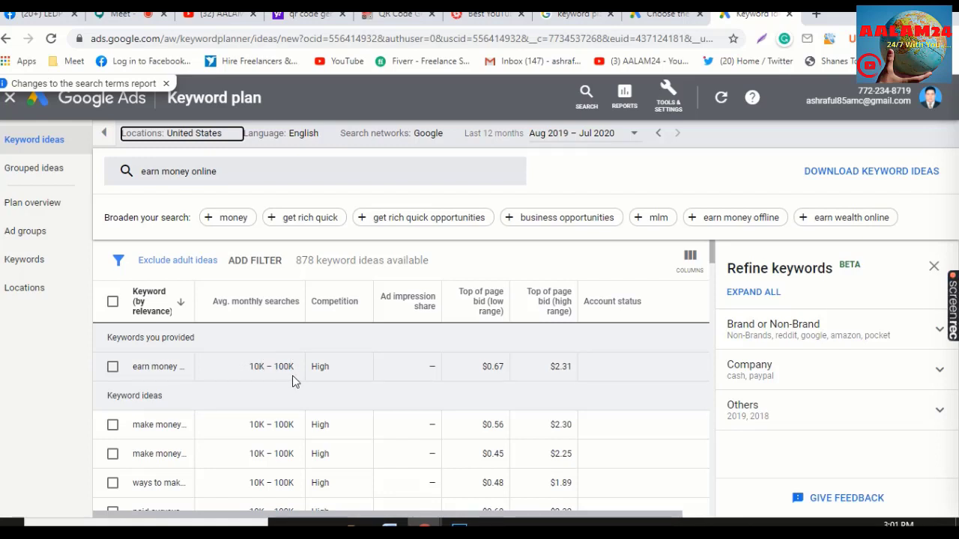
Sort the keyword ideas by average monthly searches in descending order and review their competition and top of page bids
{"action": "left_click", "coordinate": [264, 307]}
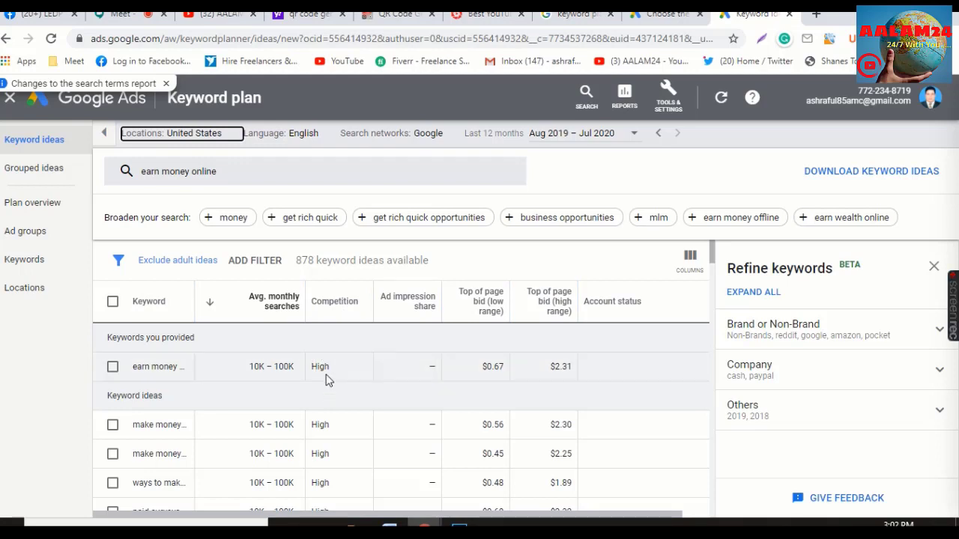
{"action": "mouse_move", "coordinate": [486, 321]}
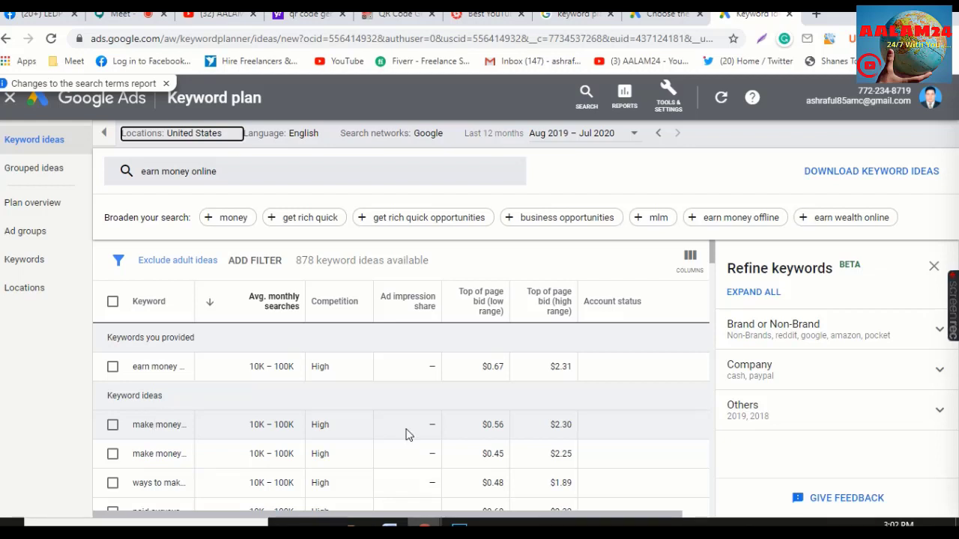
{"action": "scroll", "coordinate": [367, 423], "scroll_direction": "down", "scroll_amount": 2}
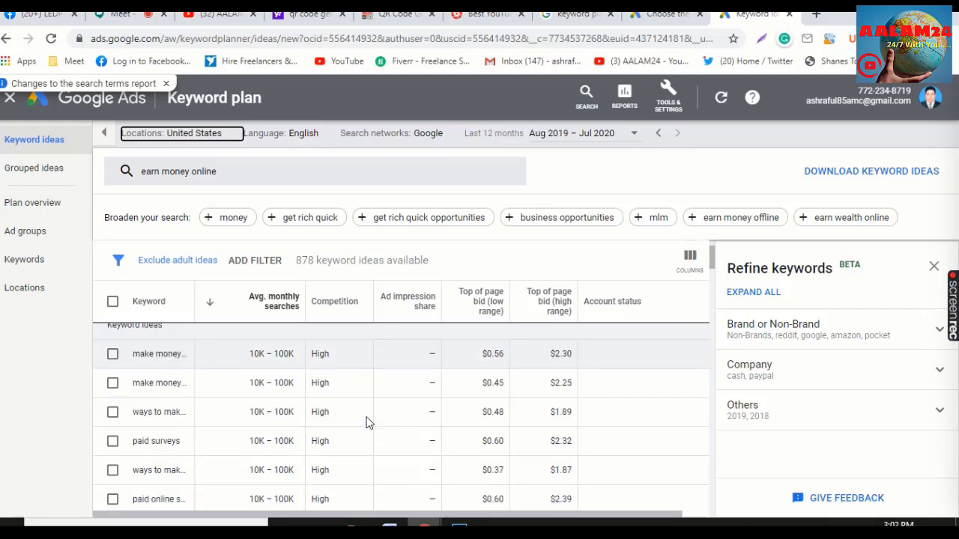
{"action": "scroll", "coordinate": [173, 386], "scroll_direction": "up", "scroll_amount": 2}
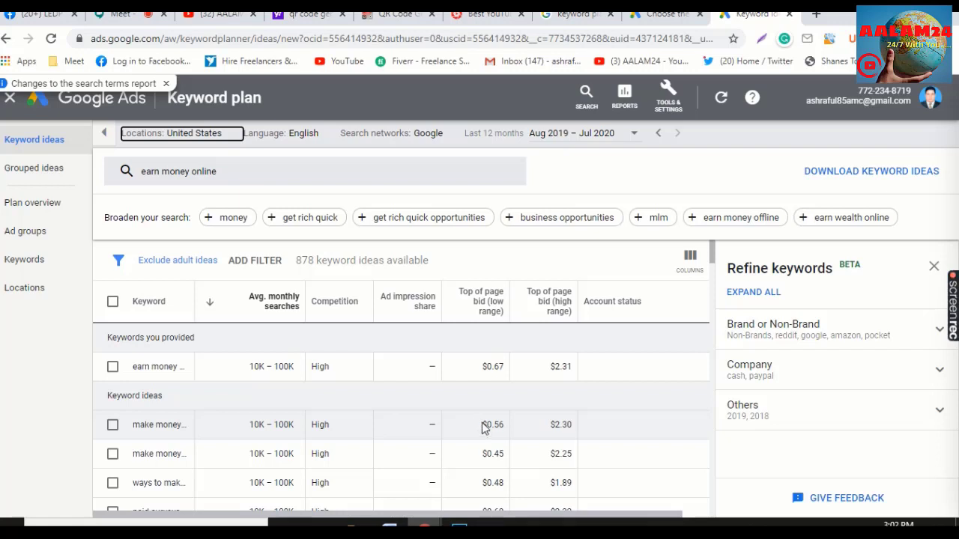
{"action": "scroll", "coordinate": [483, 412], "scroll_direction": "down", "scroll_amount": 1}
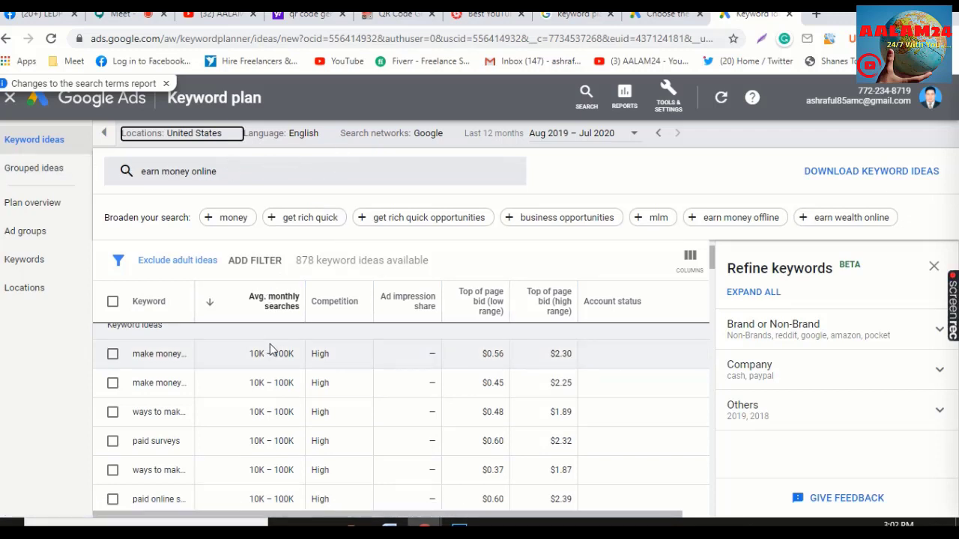
{"action": "scroll", "coordinate": [271, 350], "scroll_direction": "up", "scroll_amount": 2}
Look through the keyword ideas at a larger page size, comparing average monthly searches, competition and low-range bids
{"action": "key", "text": "ctrl+plus"}
{"action": "key", "text": "ctrl+plus"}
{"action": "key", "text": "ctrl+plus"}
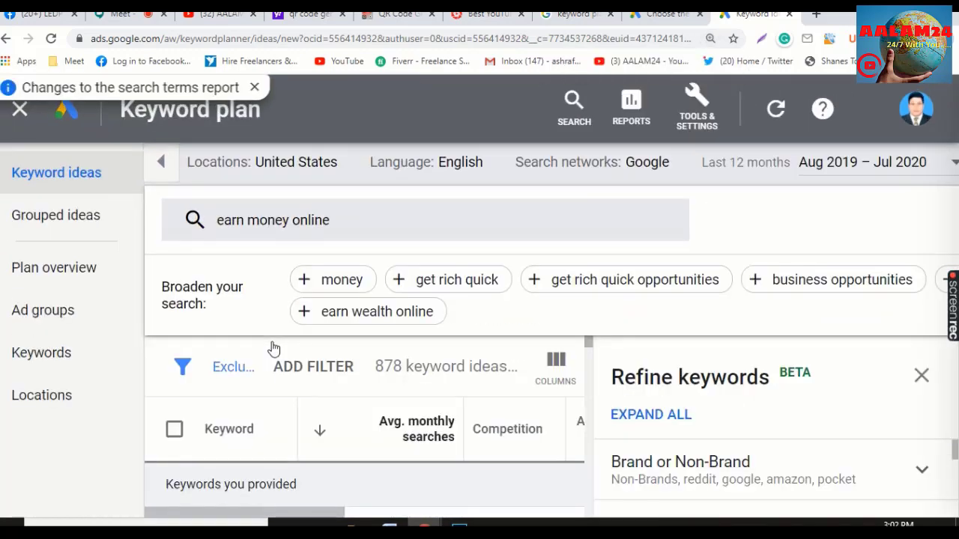
{"action": "key", "text": "ctrl+minus"}
{"action": "key", "text": "ctrl+minus"}
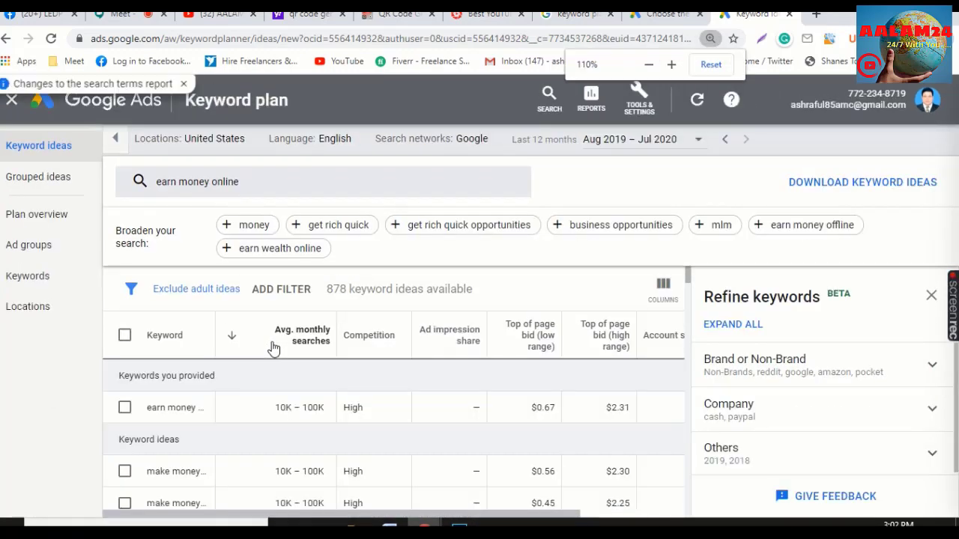
{"action": "key", "text": "ctrl+plus"}
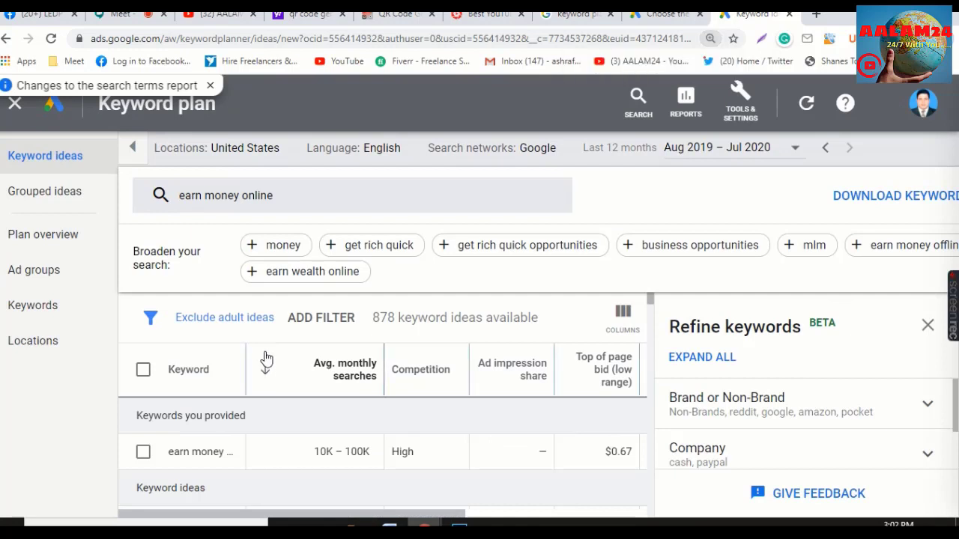
{"action": "scroll", "coordinate": [281, 352], "scroll_direction": "down", "scroll_amount": 2}
{"action": "mouse_move", "coordinate": [306, 371]}
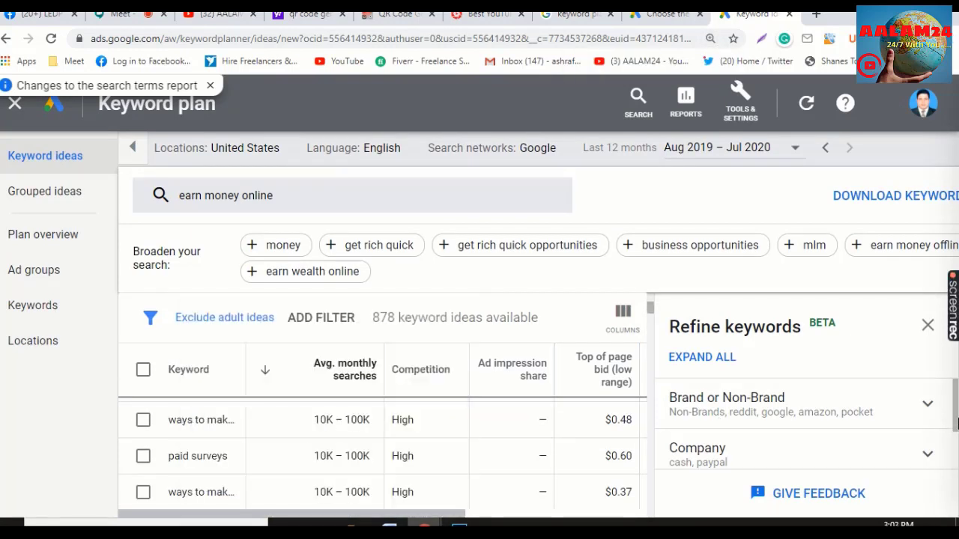
{"action": "triple_click", "coordinate": [697, 448]}
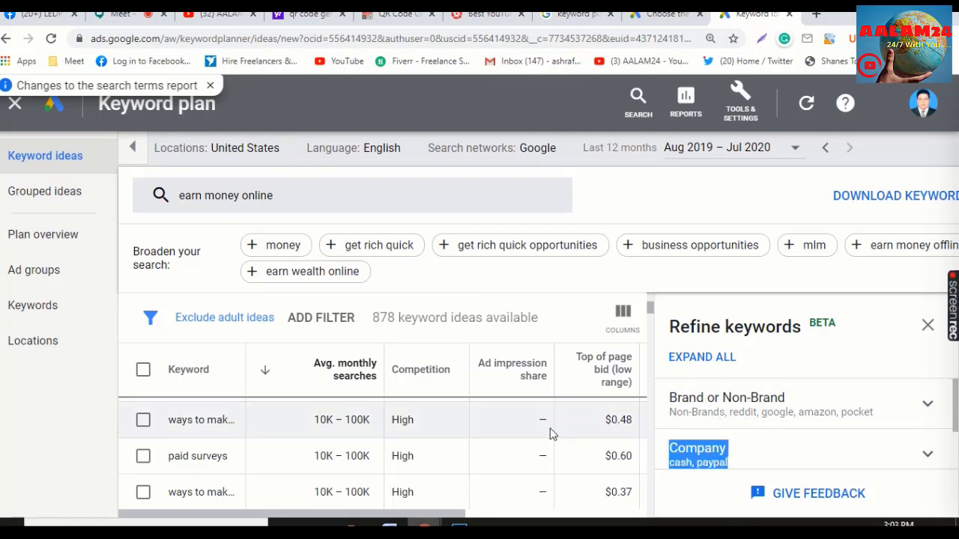
{"action": "scroll", "coordinate": [558, 341], "scroll_direction": "down", "scroll_amount": 5}
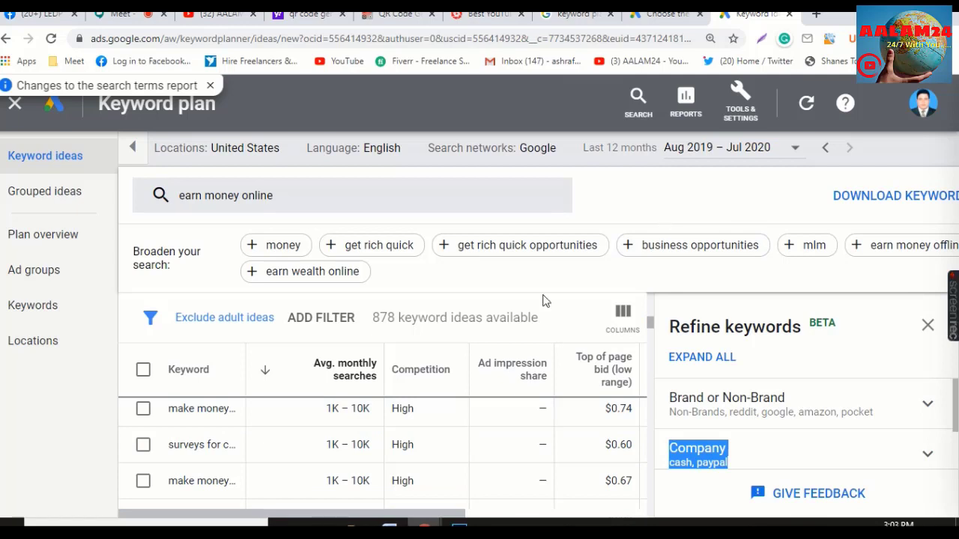
{"action": "scroll", "coordinate": [496, 346], "scroll_direction": "down", "scroll_amount": 2}
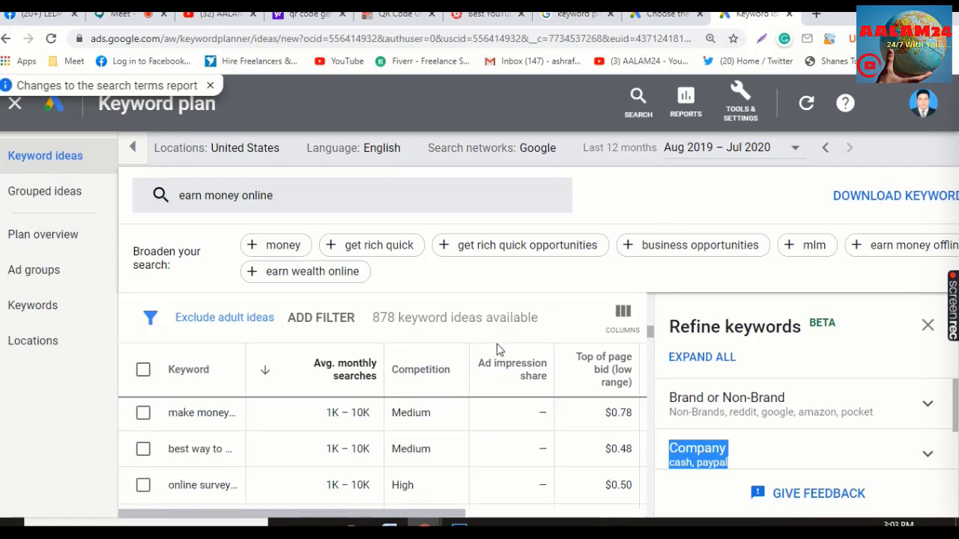
{"action": "scroll", "coordinate": [497, 345], "scroll_direction": "down", "scroll_amount": 2}
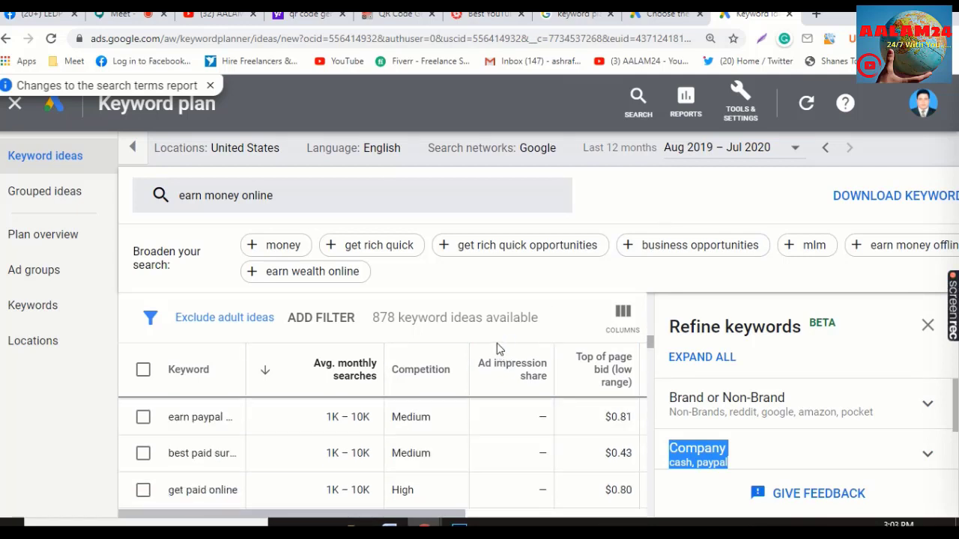
{"action": "scroll", "coordinate": [497, 350], "scroll_direction": "up", "scroll_amount": 6}
{"action": "scroll", "coordinate": [497, 352], "scroll_direction": "down", "scroll_amount": 2}
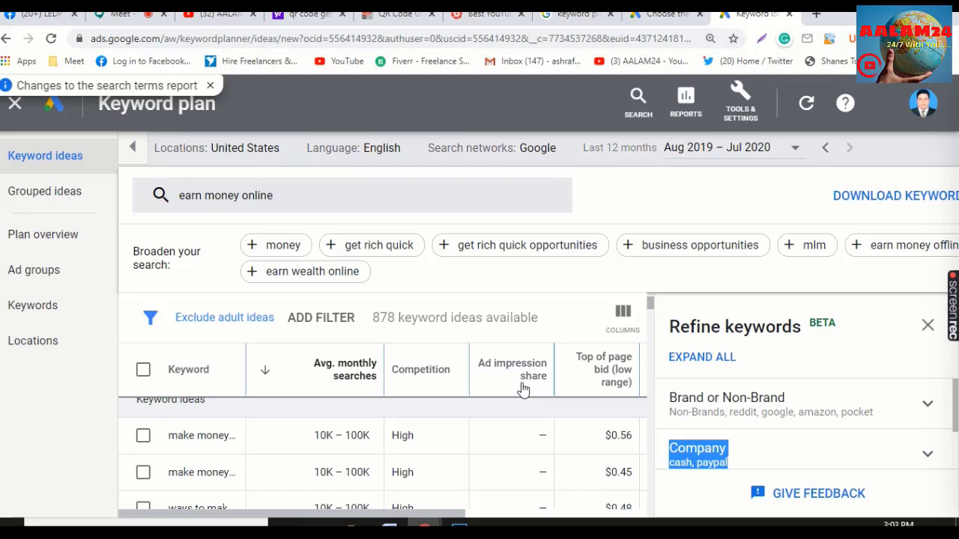
Examine a longer stretch of the keyword ideas at a reduced page size, comparing full keyword names, monthly searches and bid ranges
{"action": "key", "text": "ctrl+minus"}
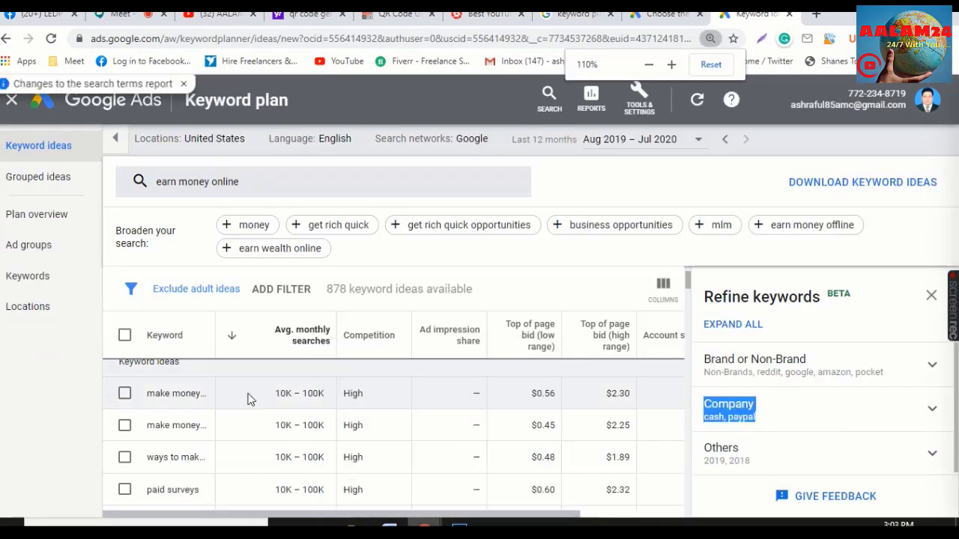
{"action": "scroll", "coordinate": [260, 379], "scroll_direction": "down", "scroll_amount": 2}
{"action": "key", "text": "ctrl+minus"}
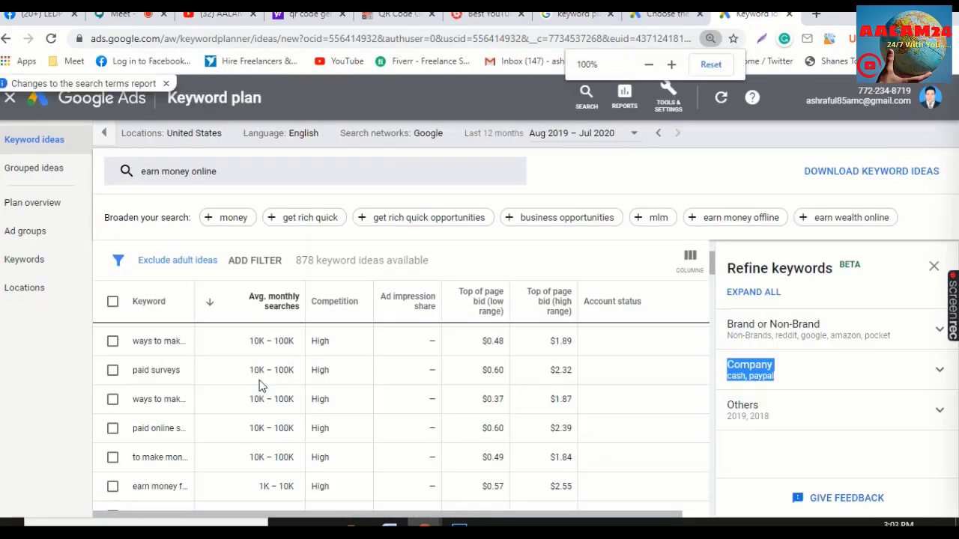
{"action": "key", "text": "ctrl+minus"}
{"action": "key", "text": "ctrl+minus"}
{"action": "key", "text": "ctrl+minus"}
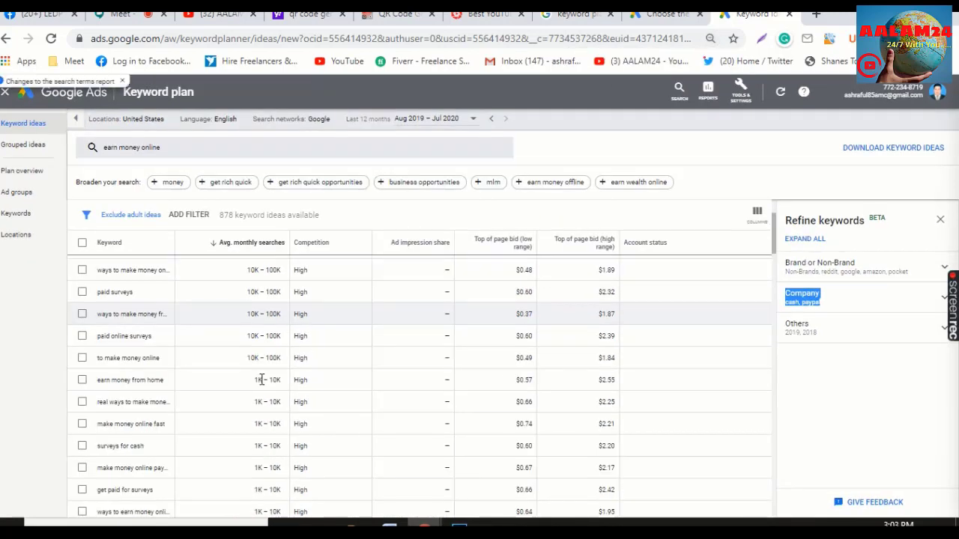
{"action": "scroll", "coordinate": [343, 358], "scroll_direction": "up", "scroll_amount": 3}
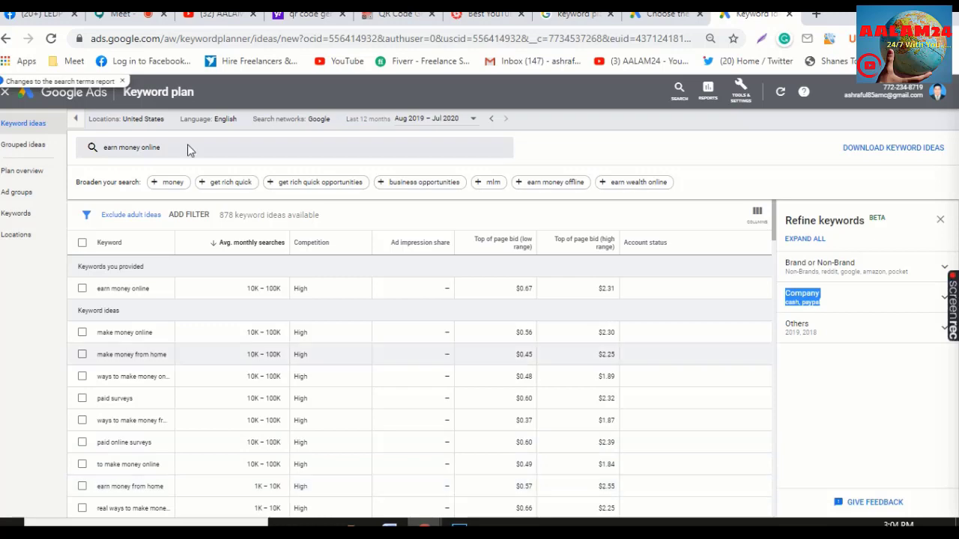
Check the Google Meet call briefly and set the keyword ideas' search networks to Google and search partners
{"action": "left_click", "coordinate": [129, 22]}
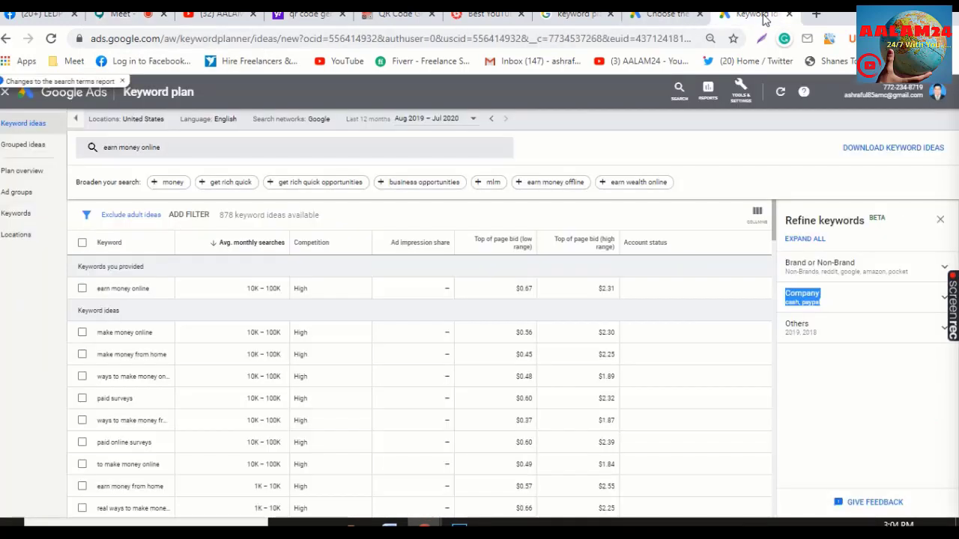
{"action": "left_click", "coordinate": [749, 14]}
{"action": "left_click", "coordinate": [319, 120]}
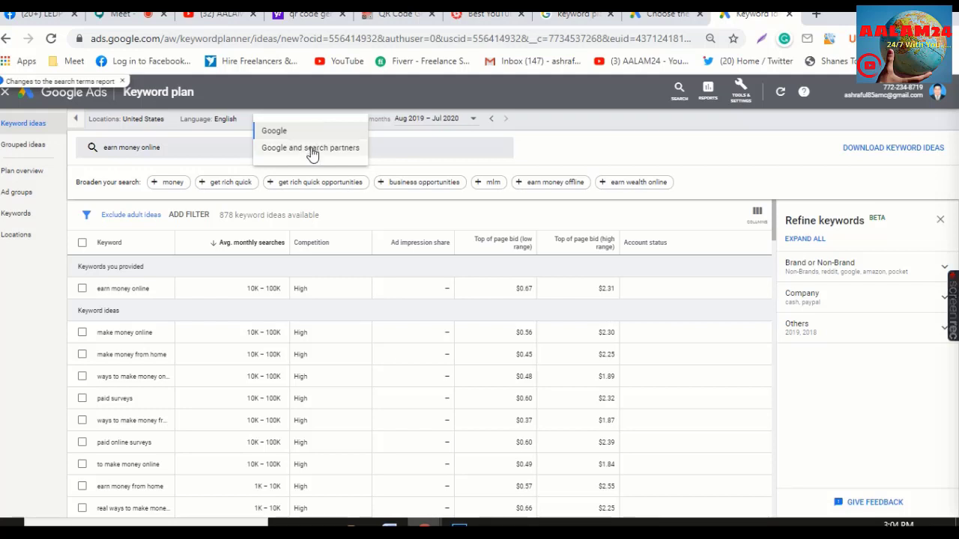
{"action": "left_click", "coordinate": [312, 154]}
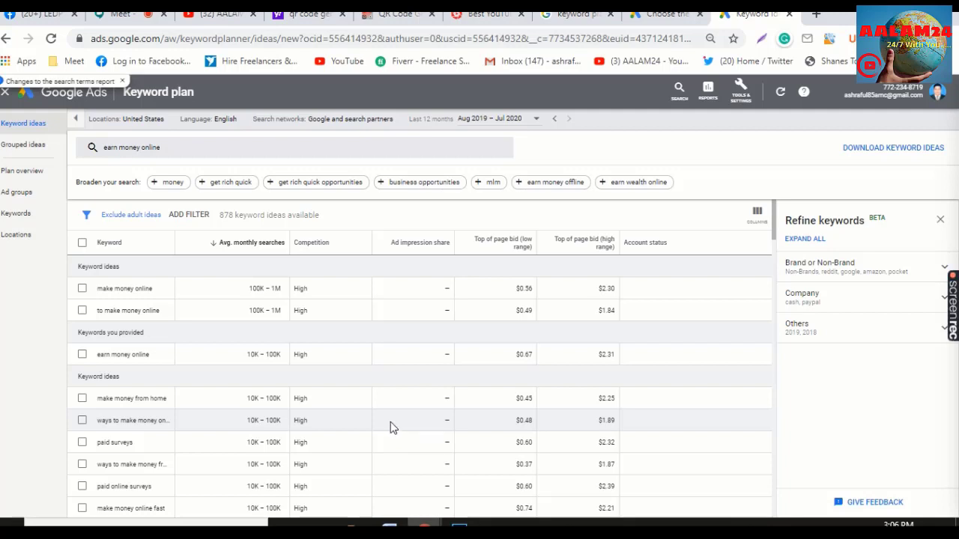
{"action": "key", "text": "ctrl+plus"}
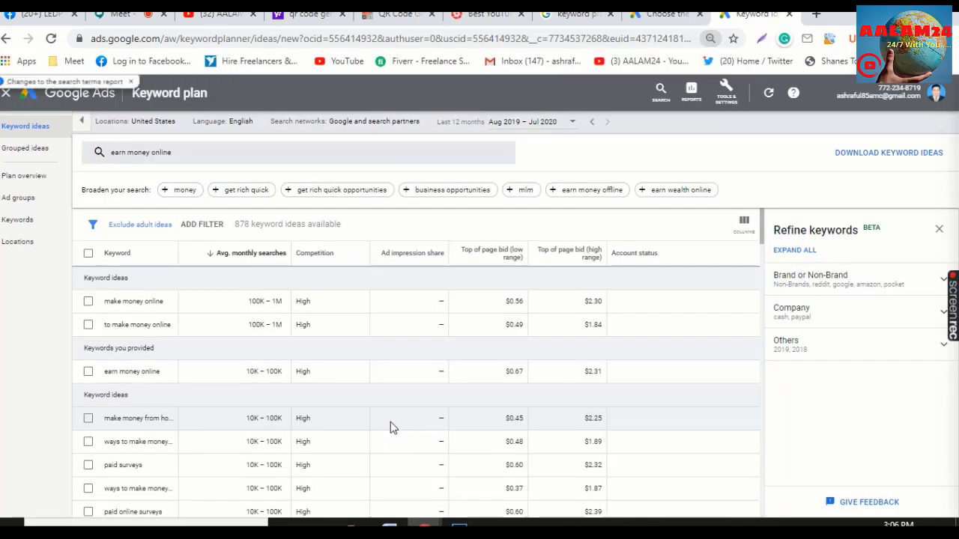
{"action": "key", "text": "ctrl+plus"}
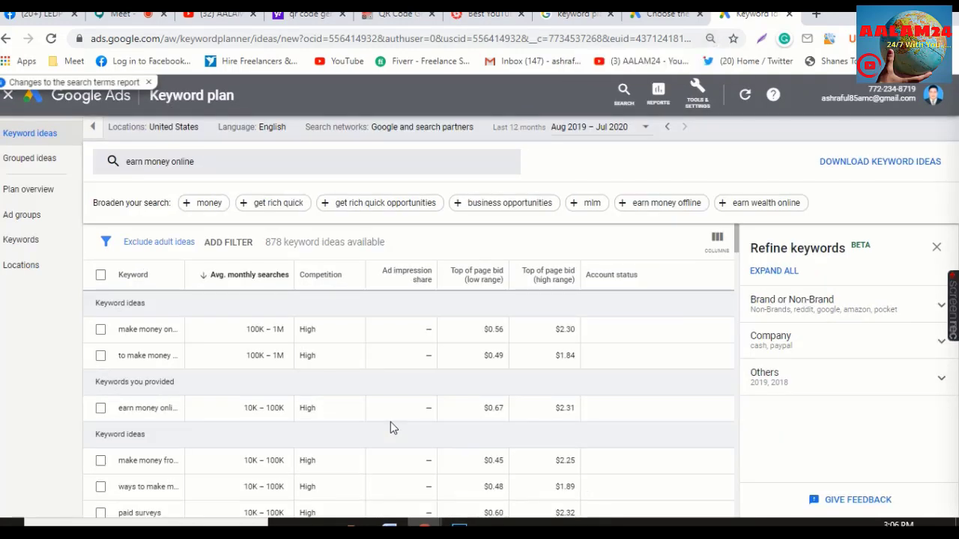
{"action": "key", "text": "ctrl+plus"}
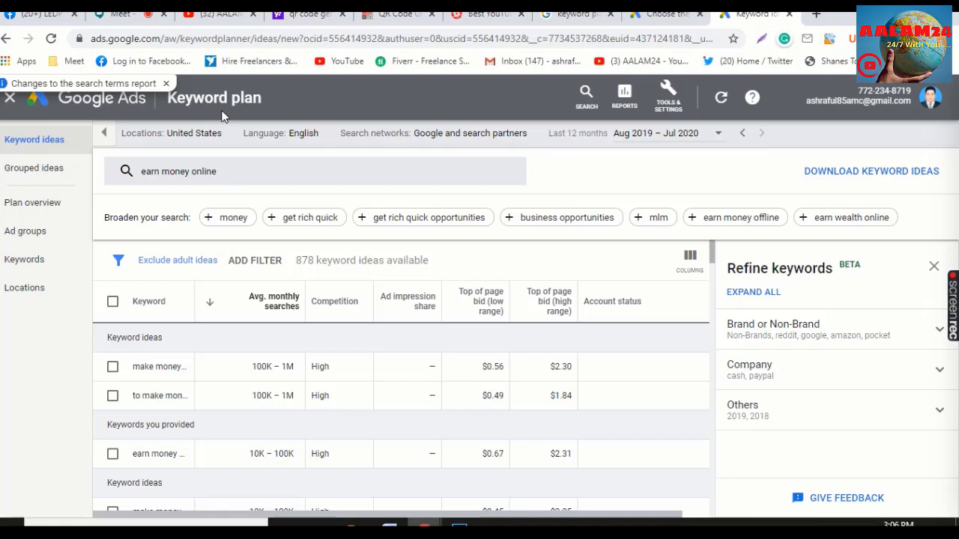
Look in on the Google Meet call, return to the keyword ideas page and dismiss the presenting notification
{"action": "left_click", "coordinate": [110, 18]}
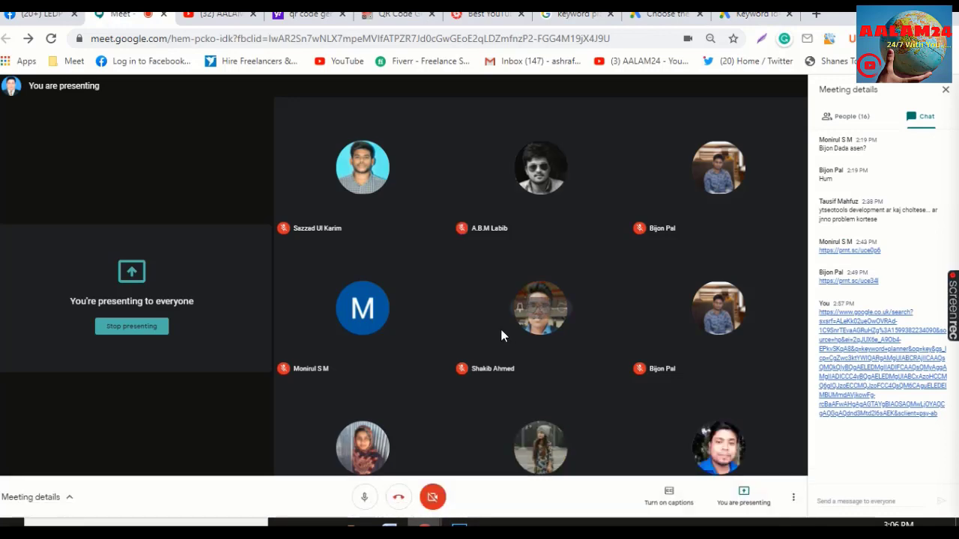
{"action": "left_click", "coordinate": [754, 18]}
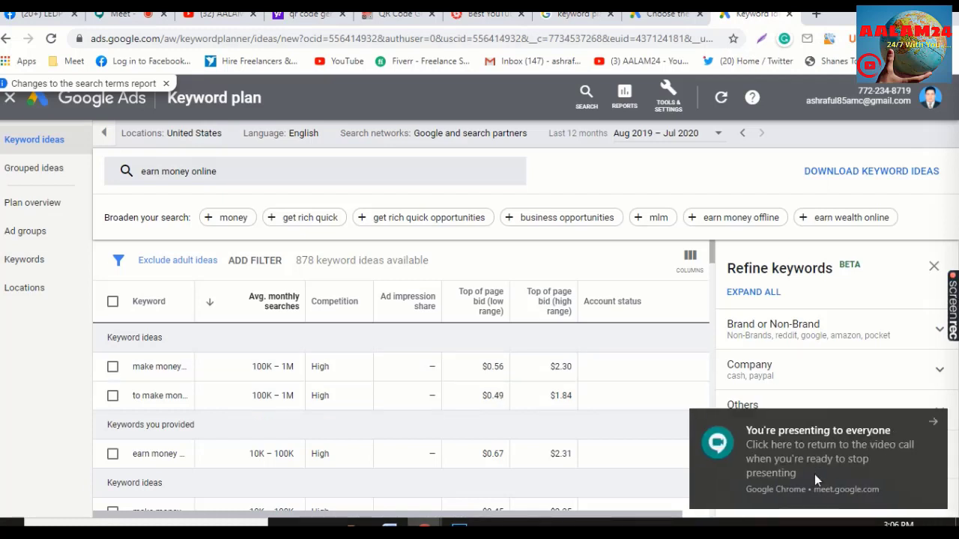
{"action": "left_click", "coordinate": [932, 421]}
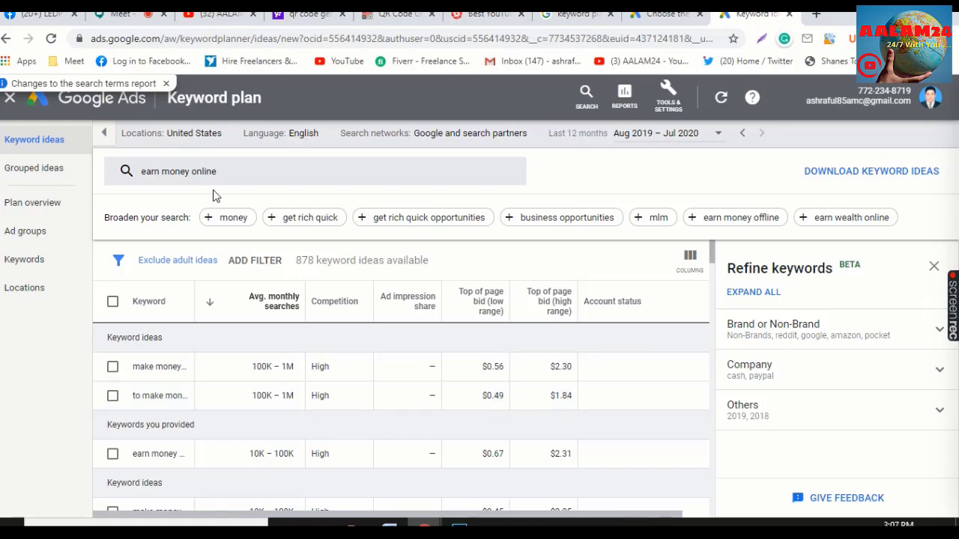
Replace the seed keyword with "earn money from youtube" to get its keyword ideas, and check the Google Meet call
{"action": "left_click", "coordinate": [264, 171]}
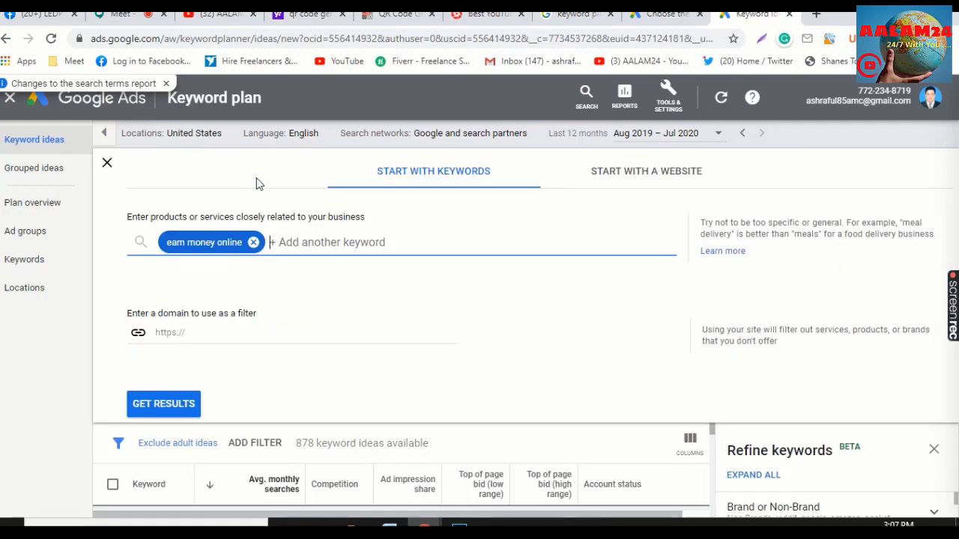
{"action": "left_click", "coordinate": [253, 243]}
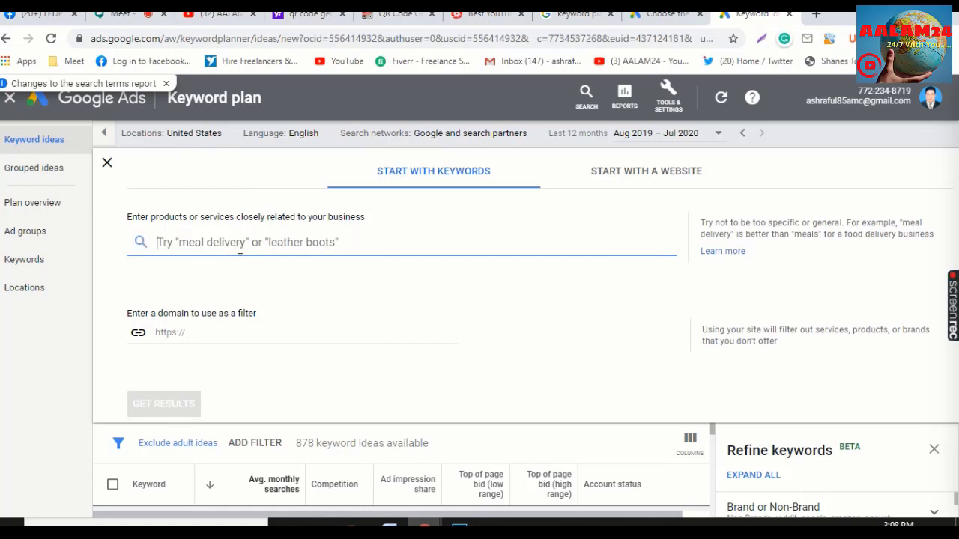
{"action": "type", "text": "e"}
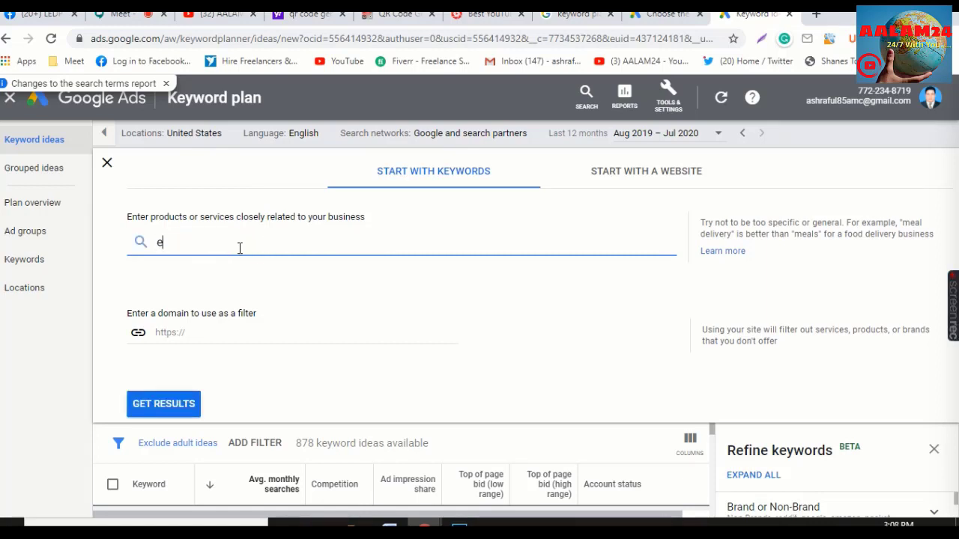
{"action": "type", "text": "ar"}
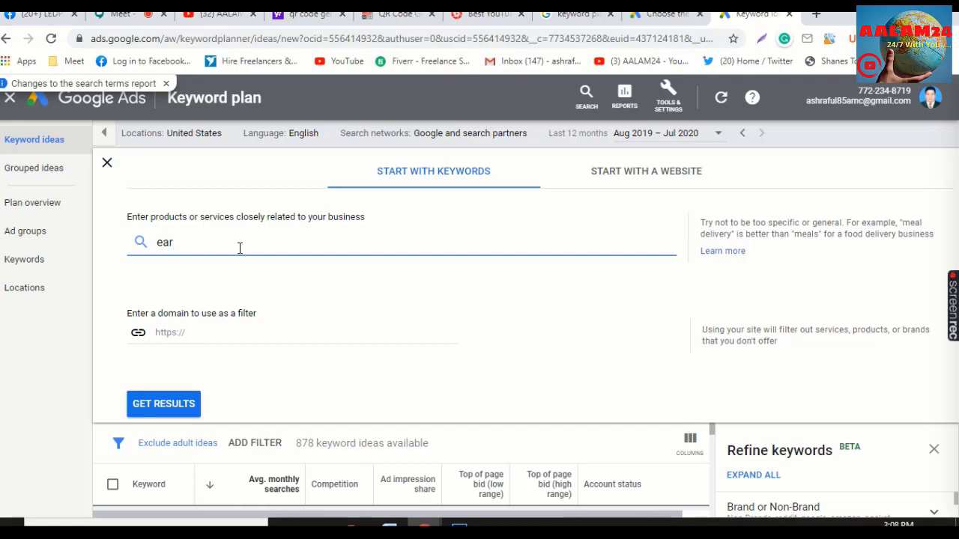
{"action": "type", "text": "n mo"}
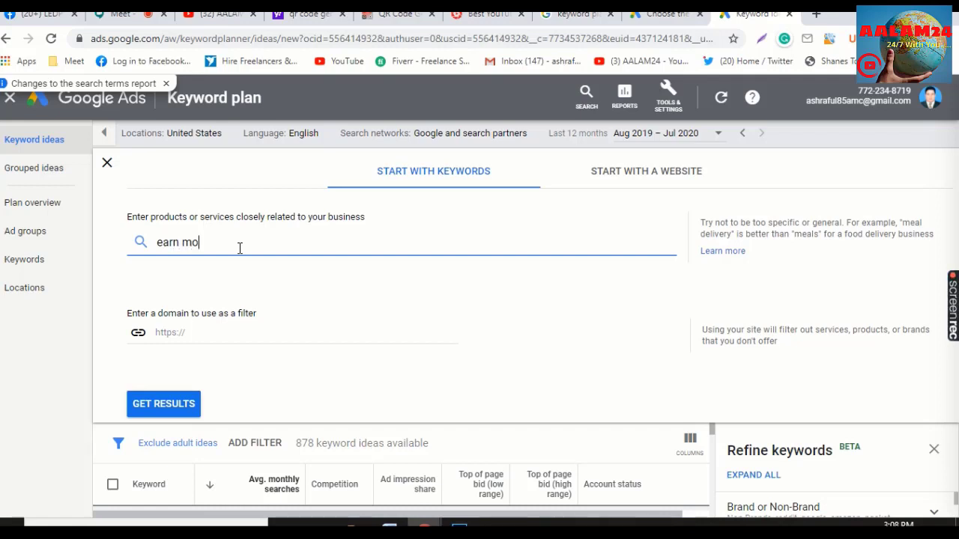
{"action": "type", "text": "ney from yo"}
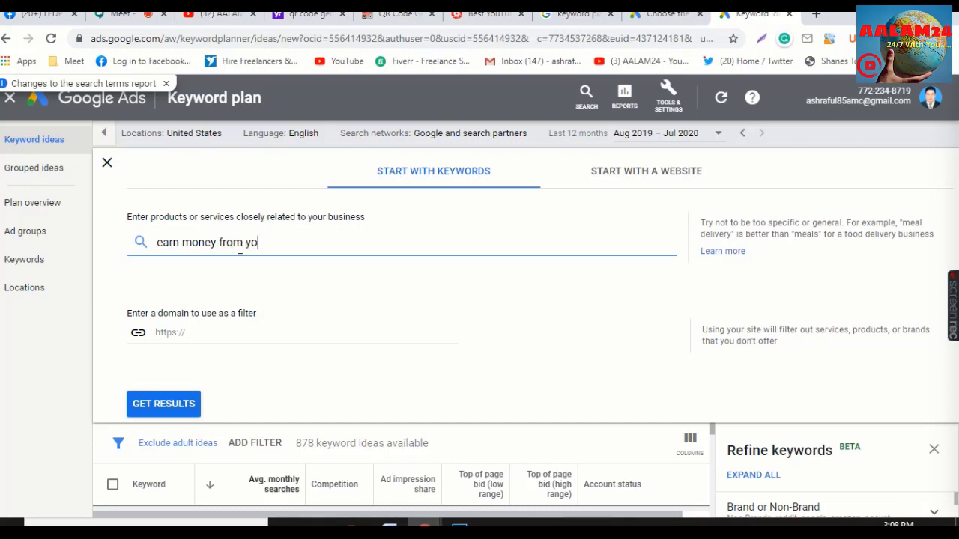
{"action": "type", "text": "utube"}
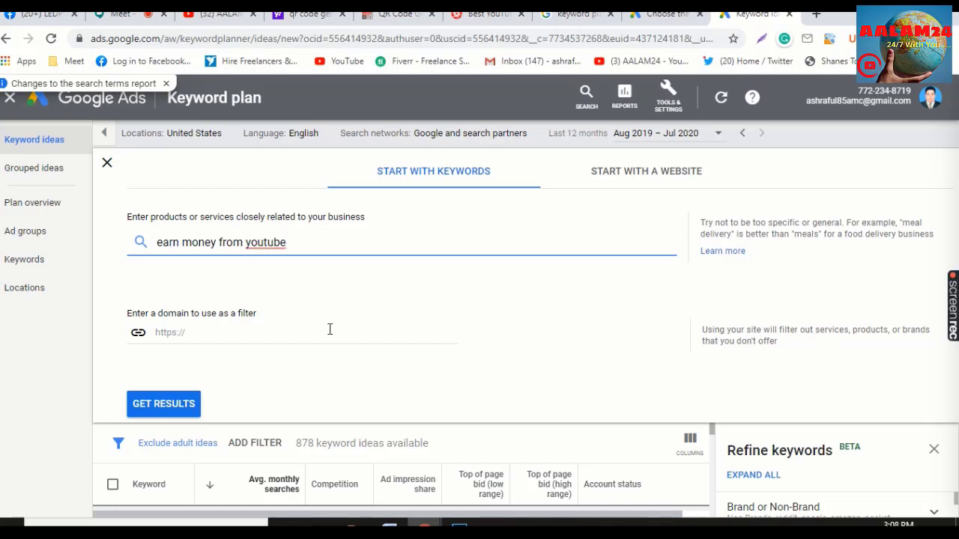
{"action": "left_click", "coordinate": [163, 406]}
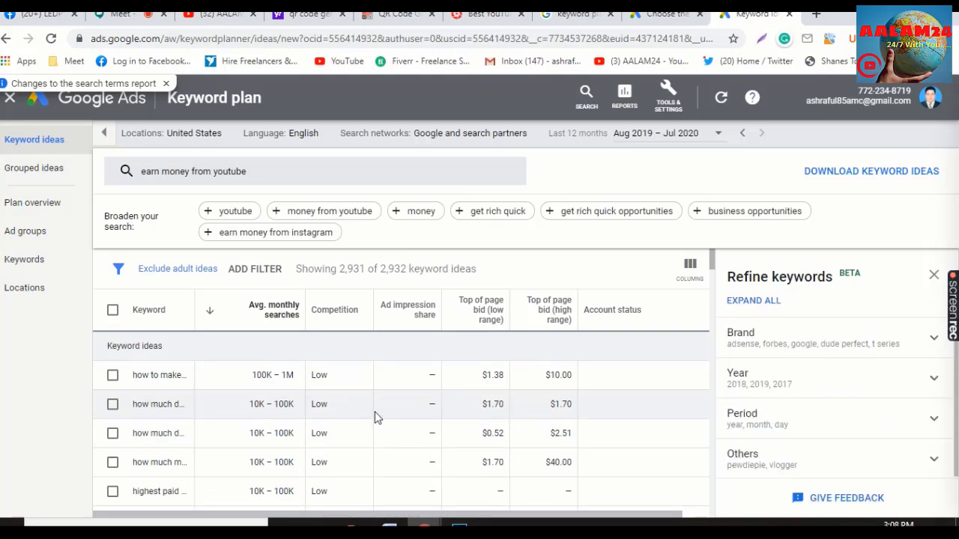
{"action": "left_click", "coordinate": [135, 15]}
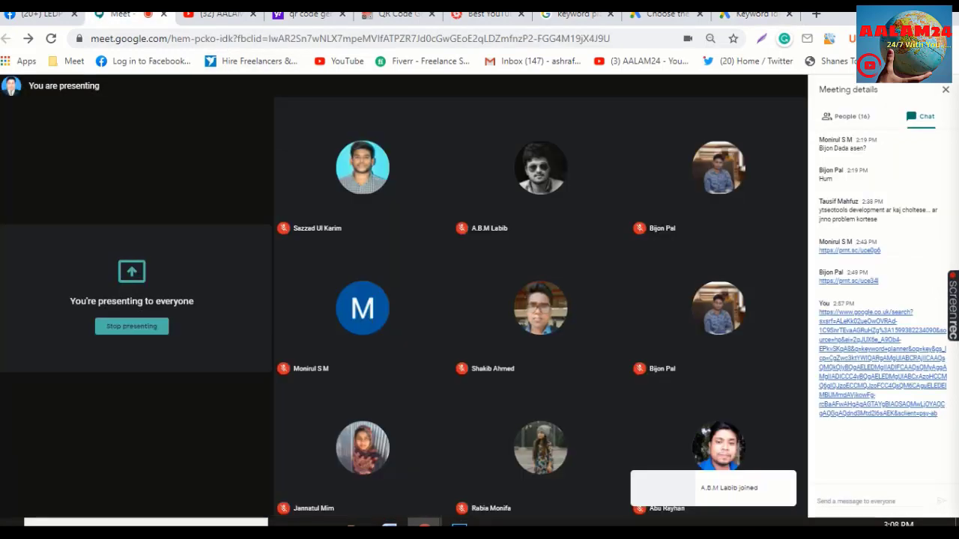
{"action": "left_click", "coordinate": [737, 14]}
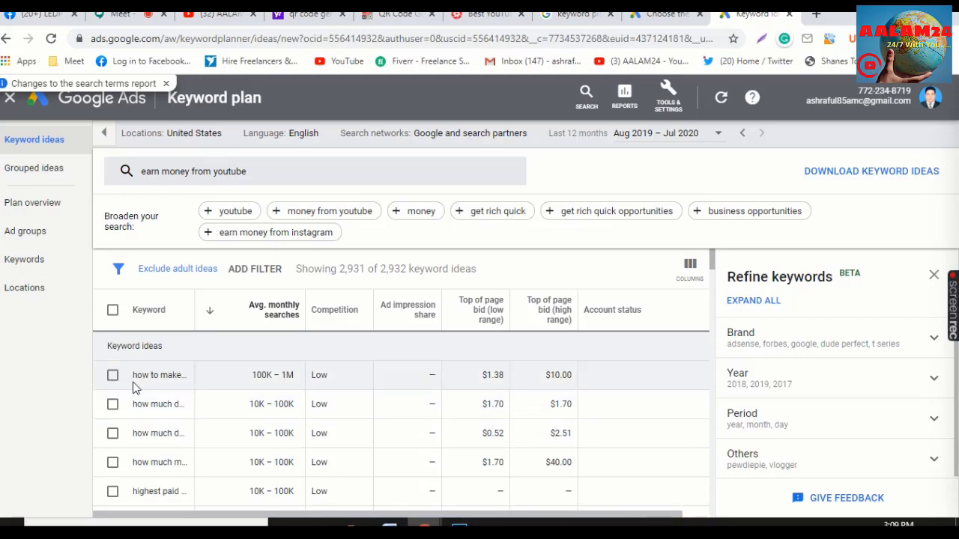
Get keyword ideas for "how to earn money from youtube" as the only seed keyword and review their searches, competition and bids
{"action": "left_click", "coordinate": [153, 174]}
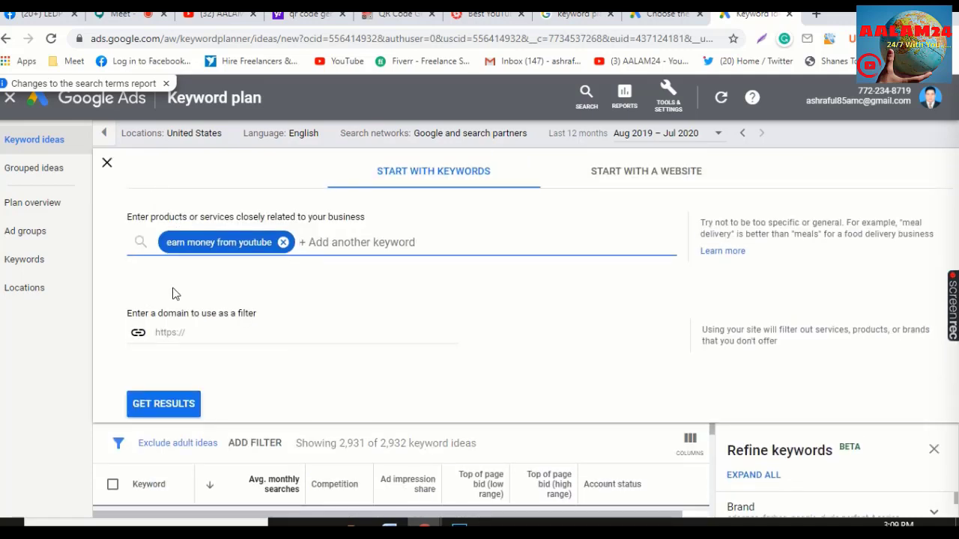
{"action": "left_click", "coordinate": [283, 242]}
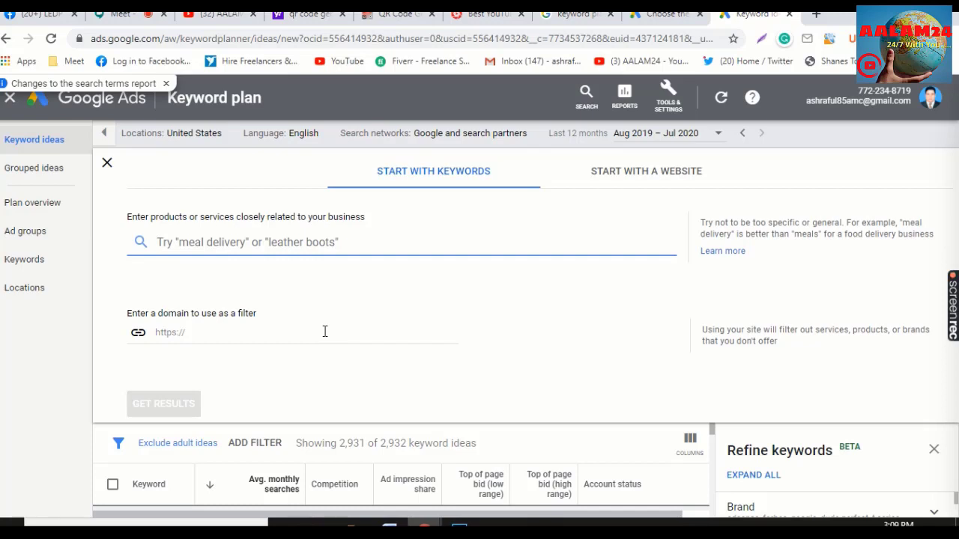
{"action": "type", "text": "ho"}
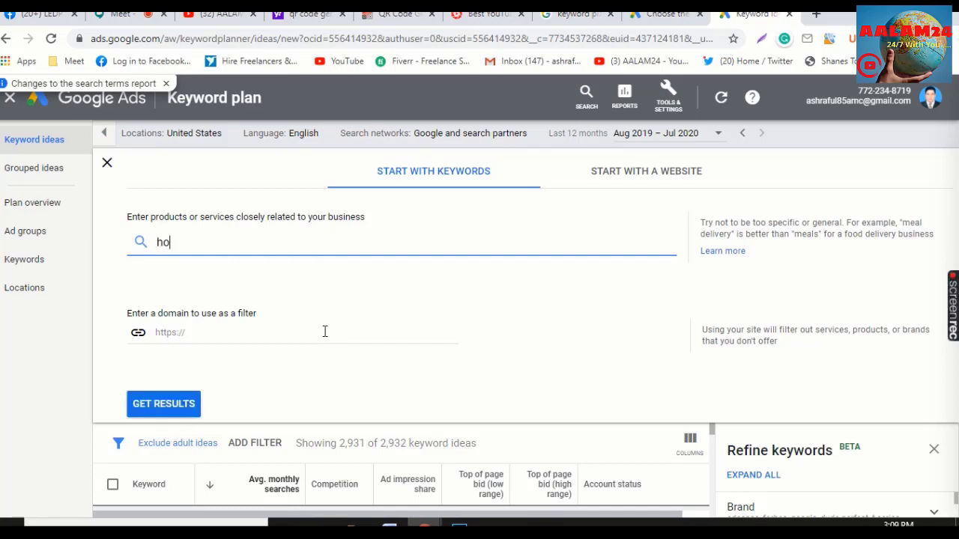
{"action": "type", "text": "w to"}
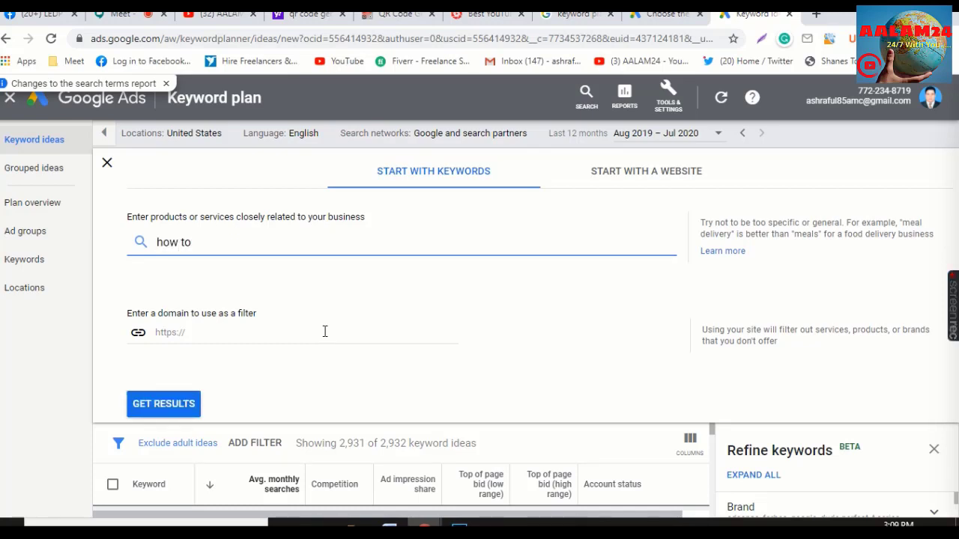
{"action": "type", "text": " earn"}
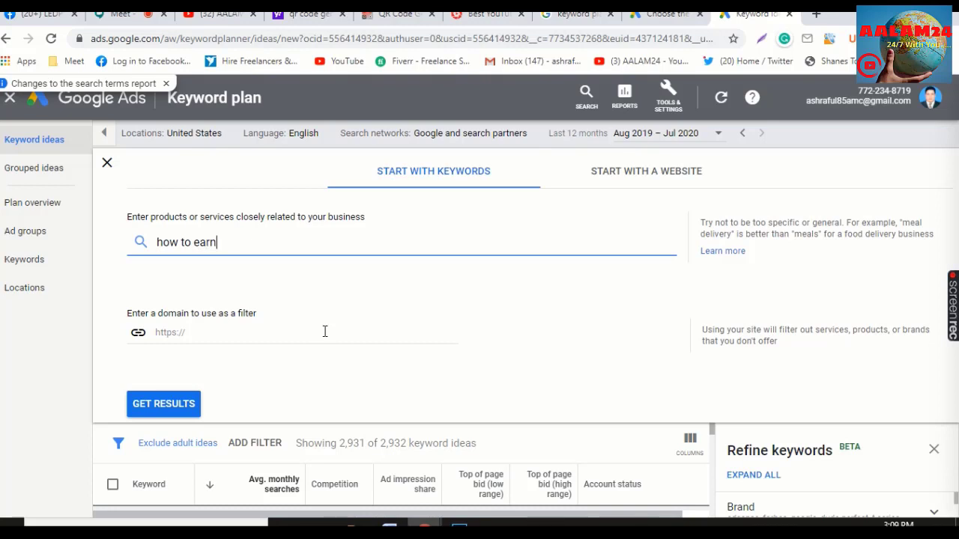
{"action": "type", "text": " mone"}
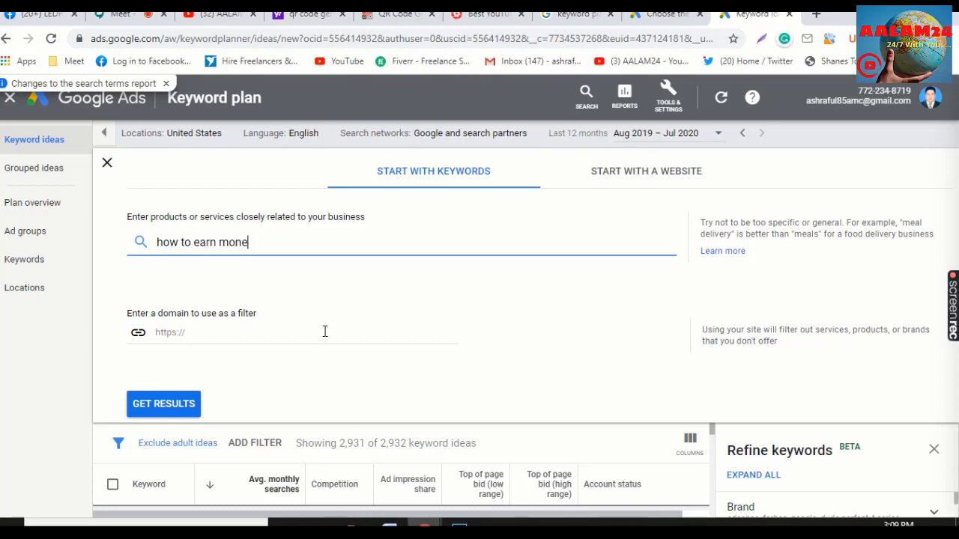
{"action": "type", "text": "y from yo"}
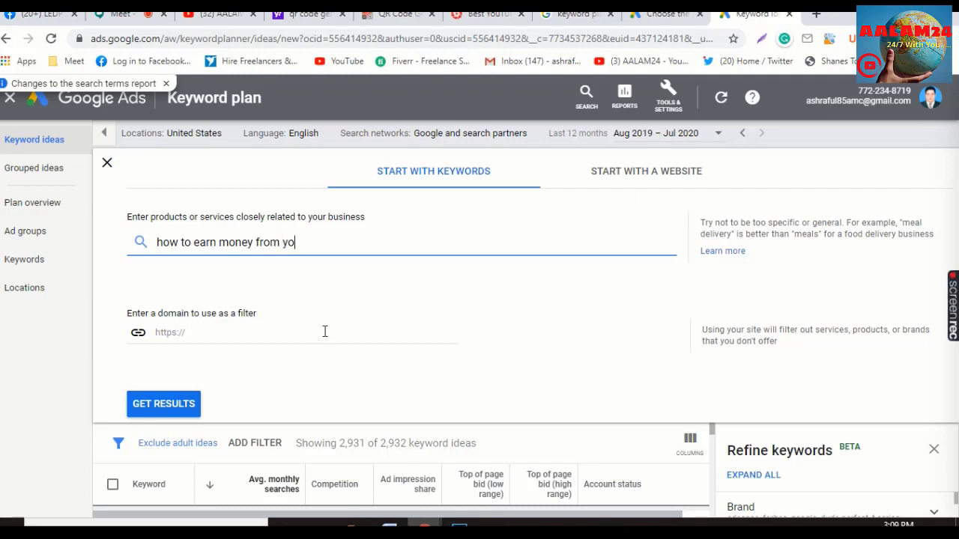
{"action": "type", "text": "utu"}
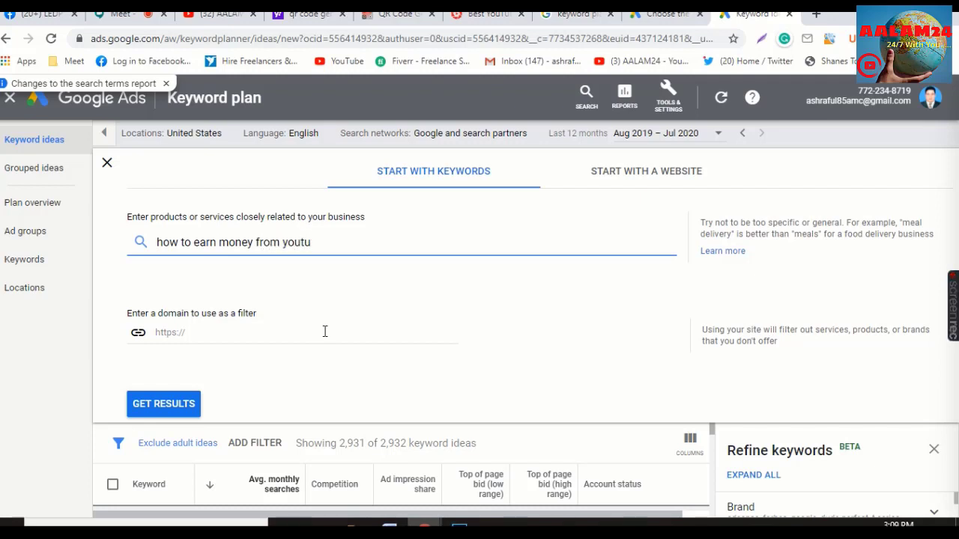
{"action": "type", "text": "be"}
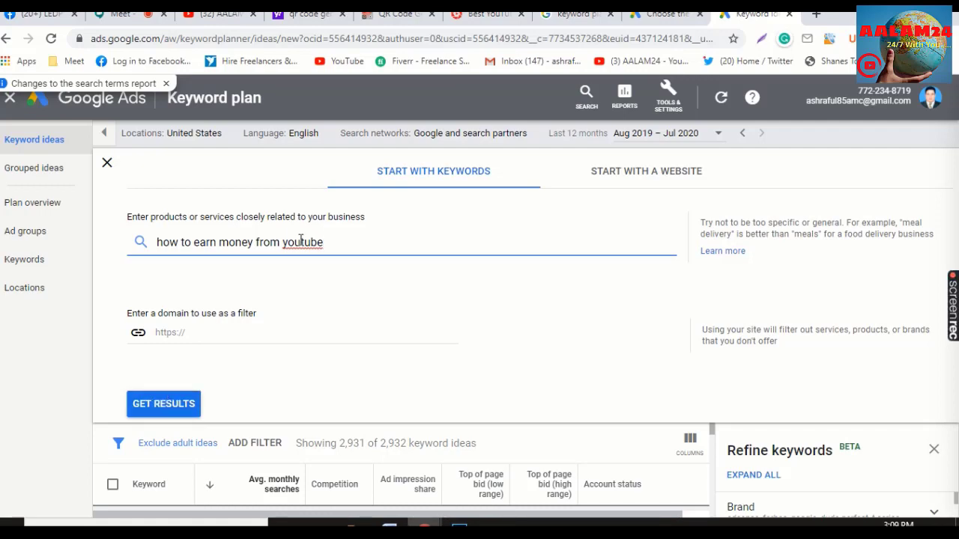
{"action": "left_click", "coordinate": [139, 410]}
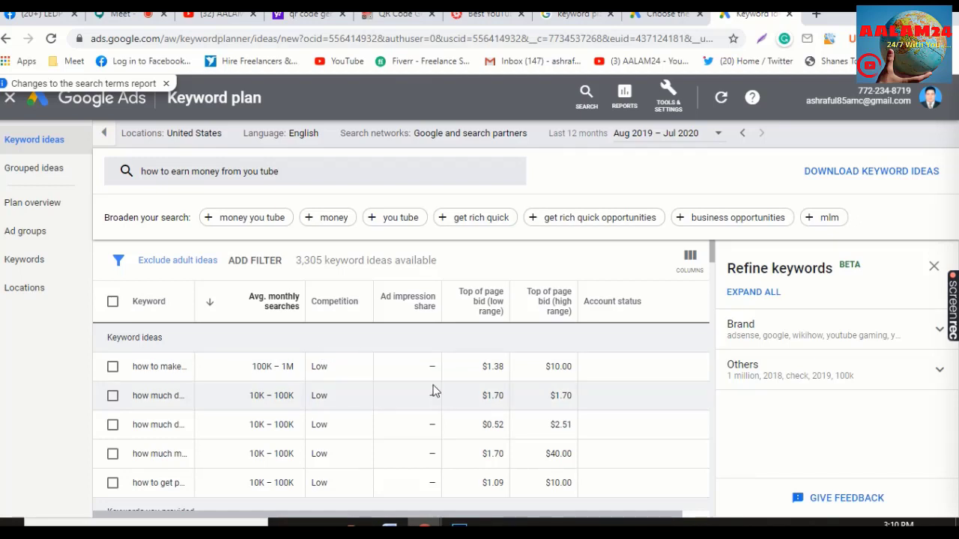
{"action": "scroll", "coordinate": [431, 386], "scroll_direction": "down", "scroll_amount": 1}
{"action": "scroll", "coordinate": [428, 383], "scroll_direction": "down", "scroll_amount": 2}
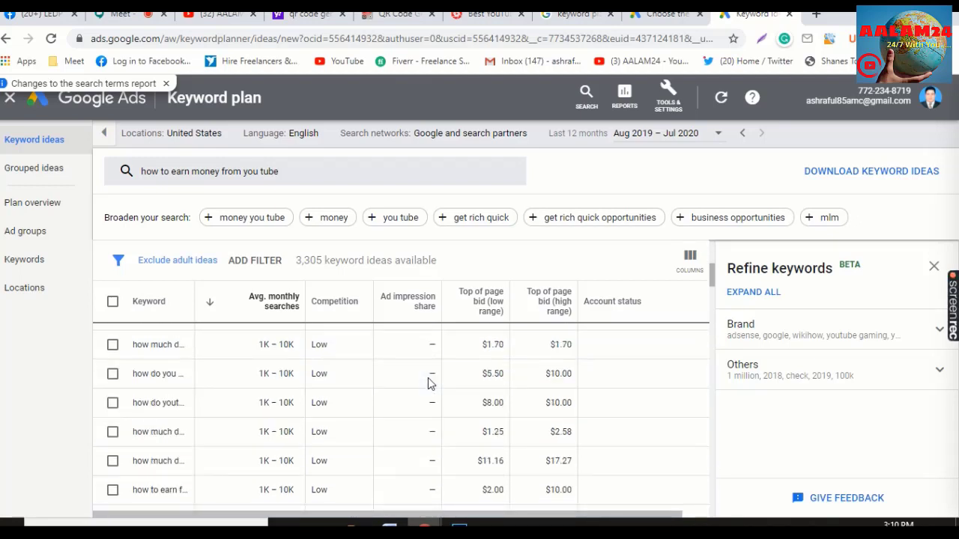
{"action": "scroll", "coordinate": [427, 383], "scroll_direction": "down", "scroll_amount": 1}
{"action": "scroll", "coordinate": [427, 383], "scroll_direction": "up", "scroll_amount": 3}
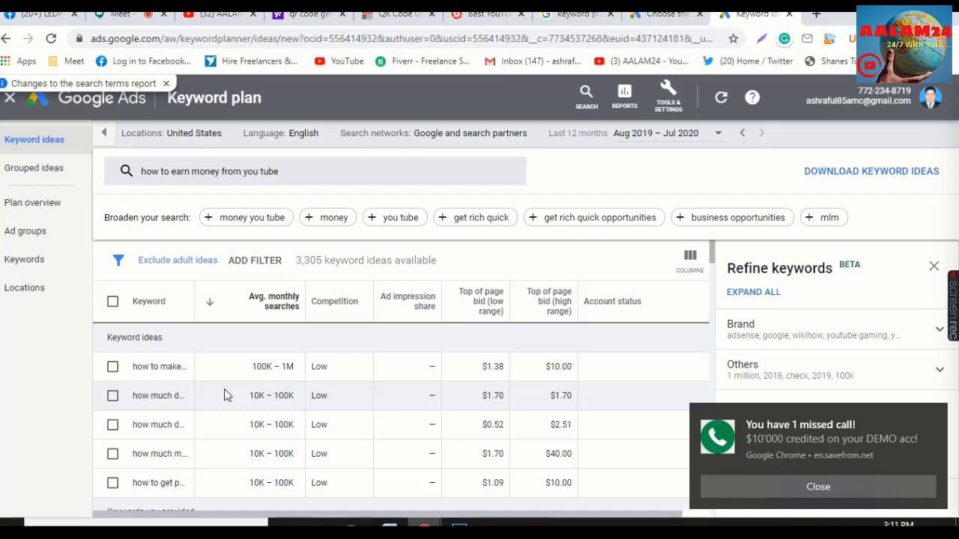
Dismiss the missed-call notification and review the keyword ideas' searches and bids for "how to earn money from you tube"
{"action": "left_click", "coordinate": [868, 488]}
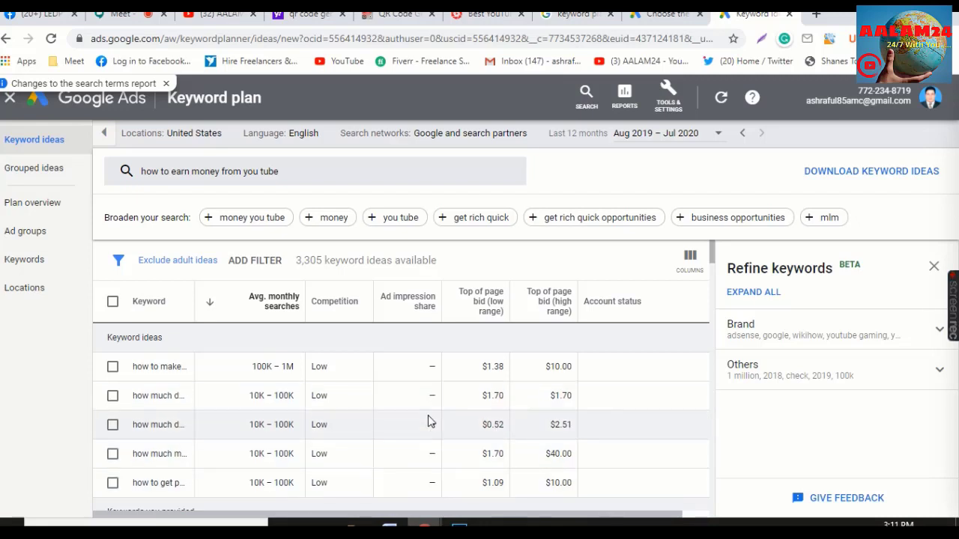
{"action": "mouse_move", "coordinate": [555, 315]}
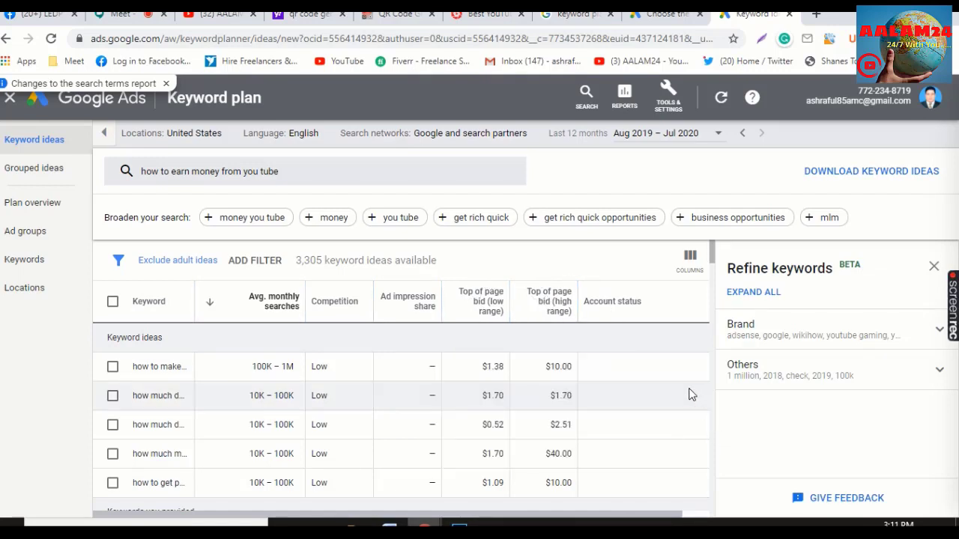
{"action": "scroll", "coordinate": [640, 431], "scroll_direction": "down", "scroll_amount": 1}
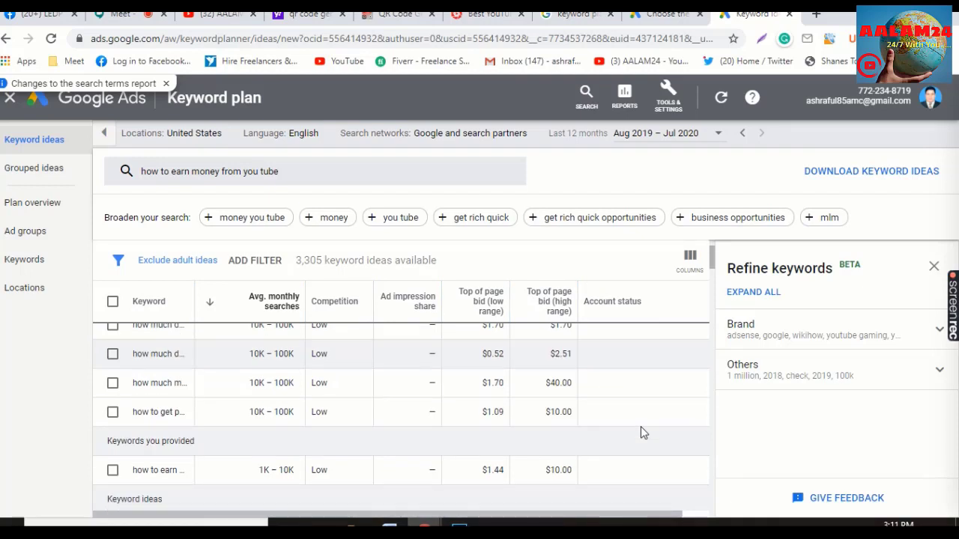
{"action": "scroll", "coordinate": [632, 429], "scroll_direction": "up", "scroll_amount": 1}
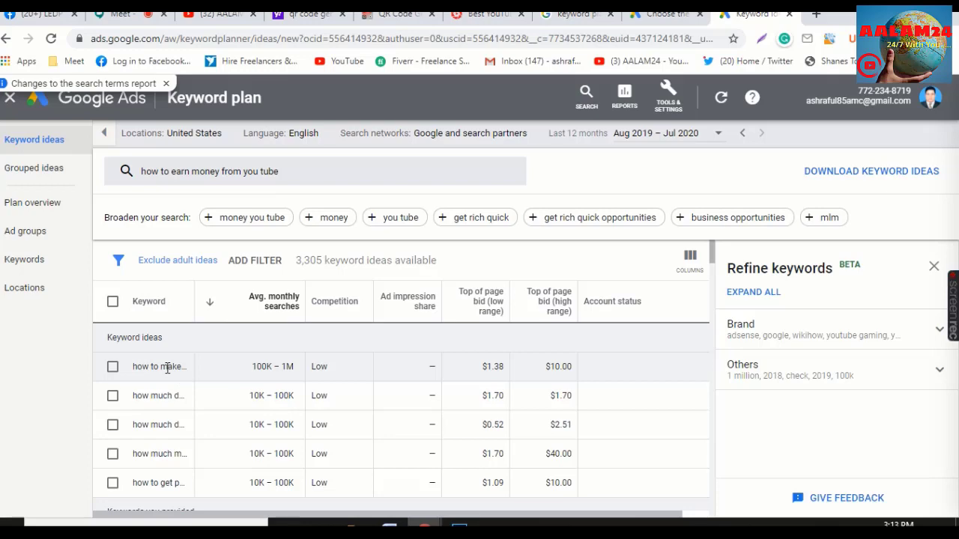
Replace the seed keyword with "how to make money from you tube" and get its keyword ideas
{"action": "left_click", "coordinate": [188, 172]}
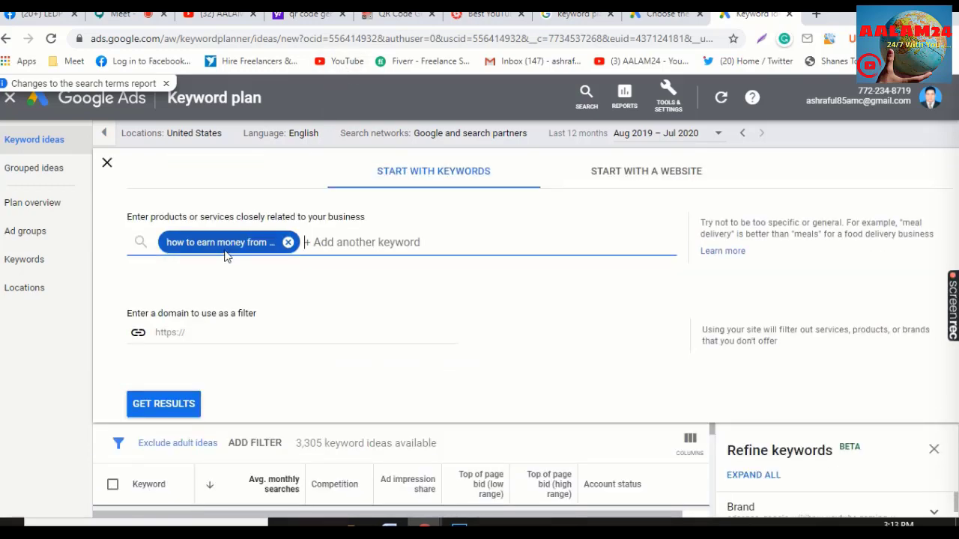
{"action": "left_click", "coordinate": [288, 242]}
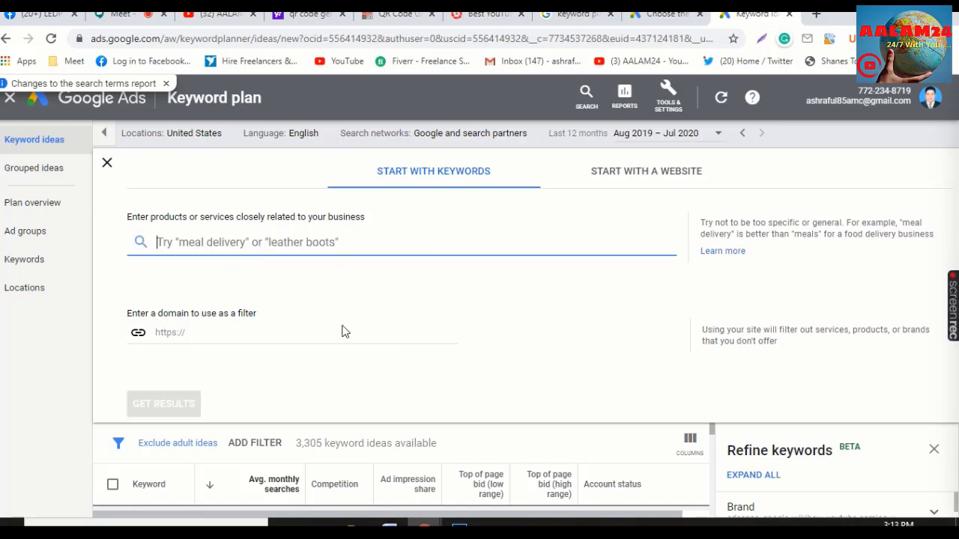
{"action": "type", "text": "ho"}
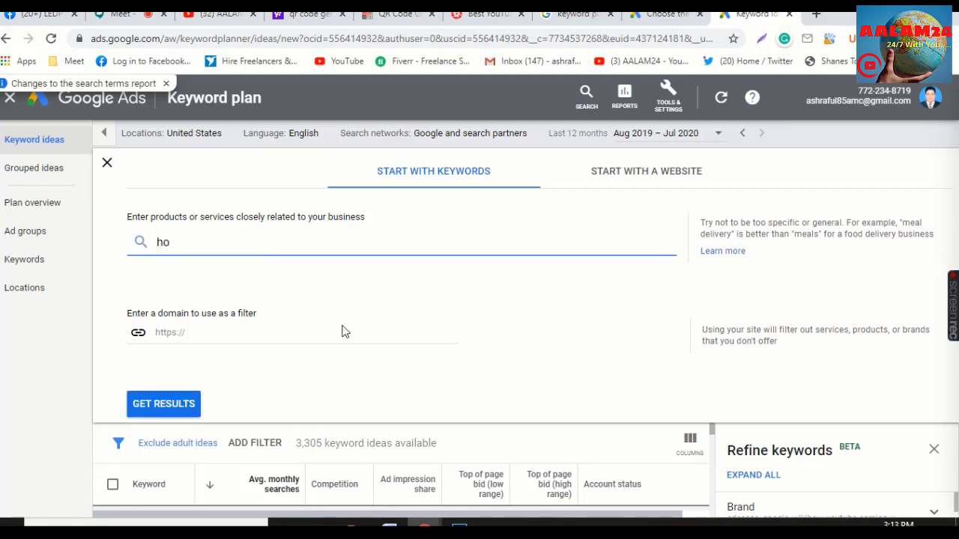
{"action": "type", "text": "w to ma"}
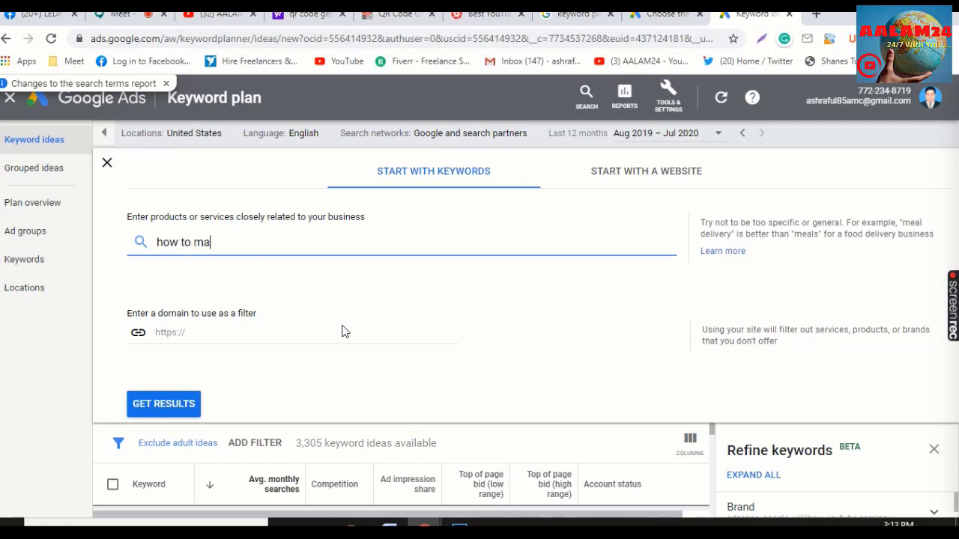
{"action": "type", "text": "ke money fr"}
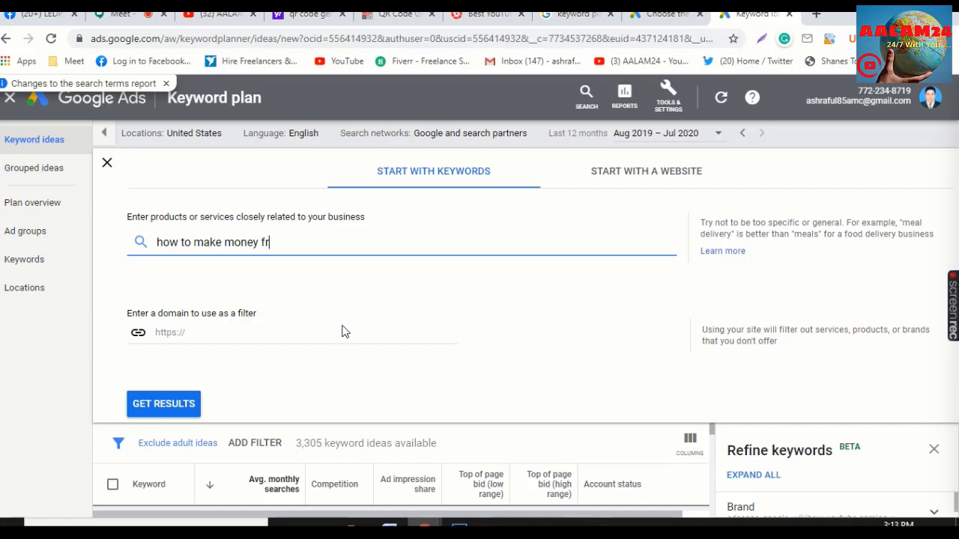
{"action": "type", "text": "om y"}
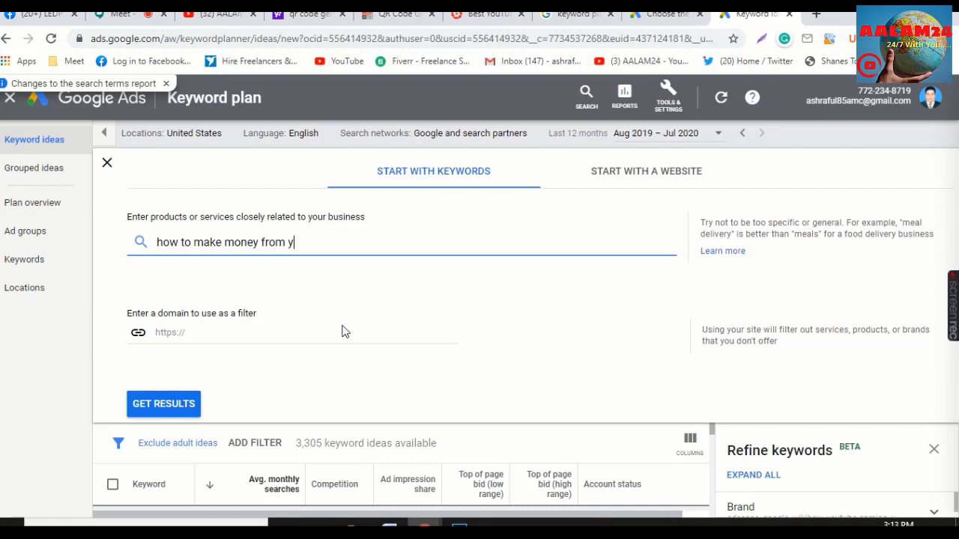
{"action": "type", "text": "ou tu"}
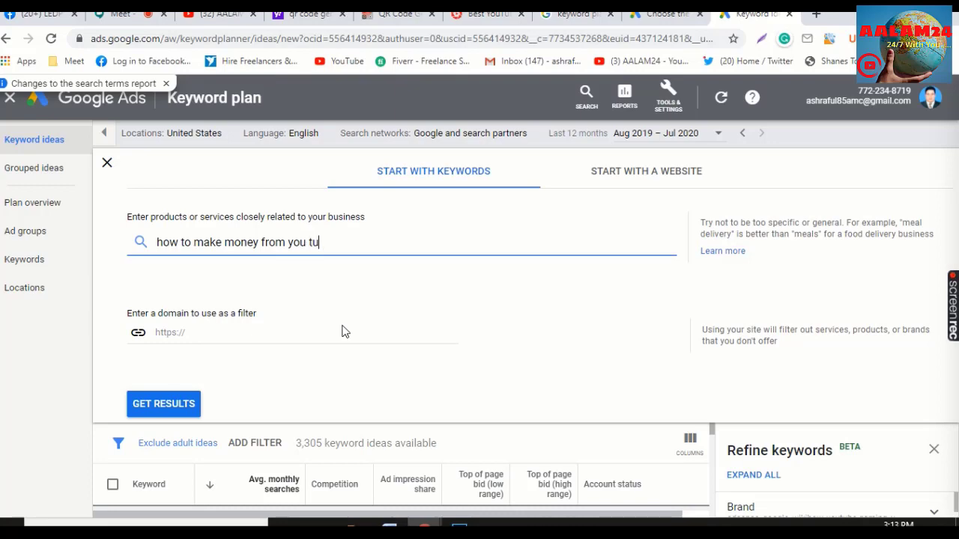
{"action": "type", "text": "be"}
{"action": "key", "text": "Return"}
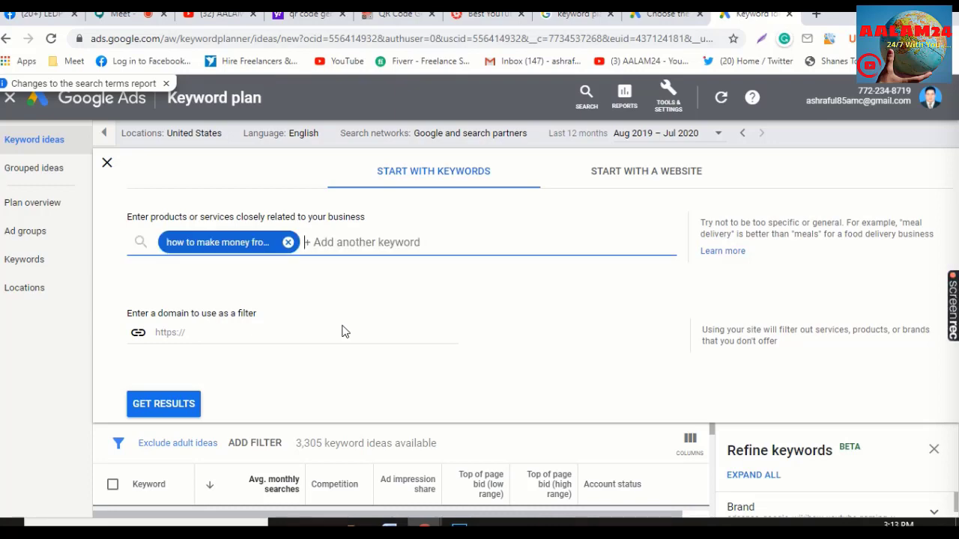
{"action": "left_click", "coordinate": [165, 408]}
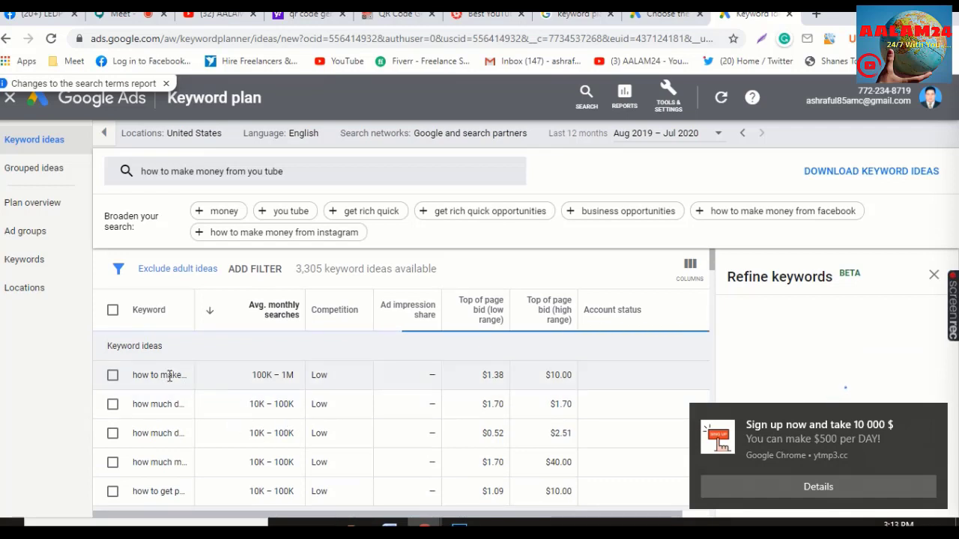
Copy the provided keyword and search YouTube in a new browser tab for "how to make money from you tube"
{"action": "right_click", "coordinate": [168, 171]}
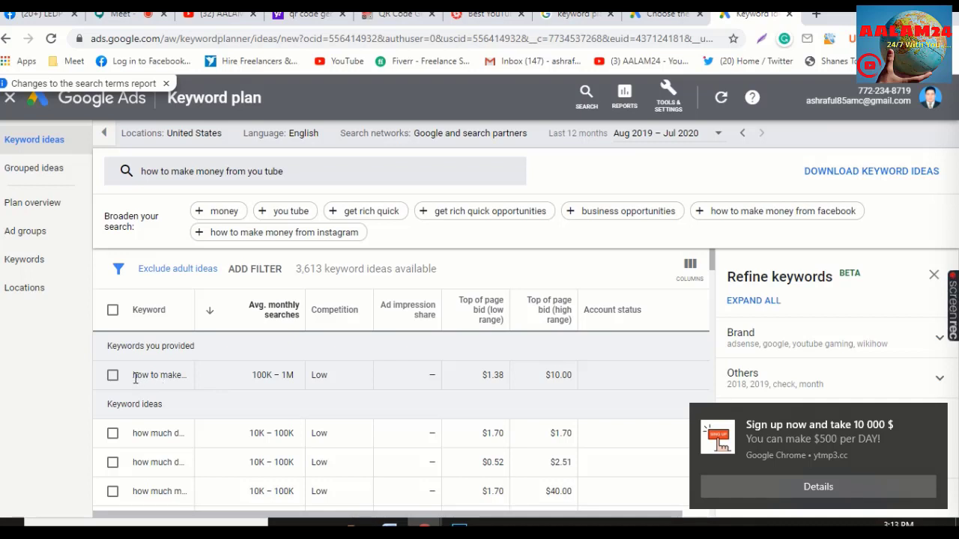
{"action": "triple_click", "coordinate": [164, 381]}
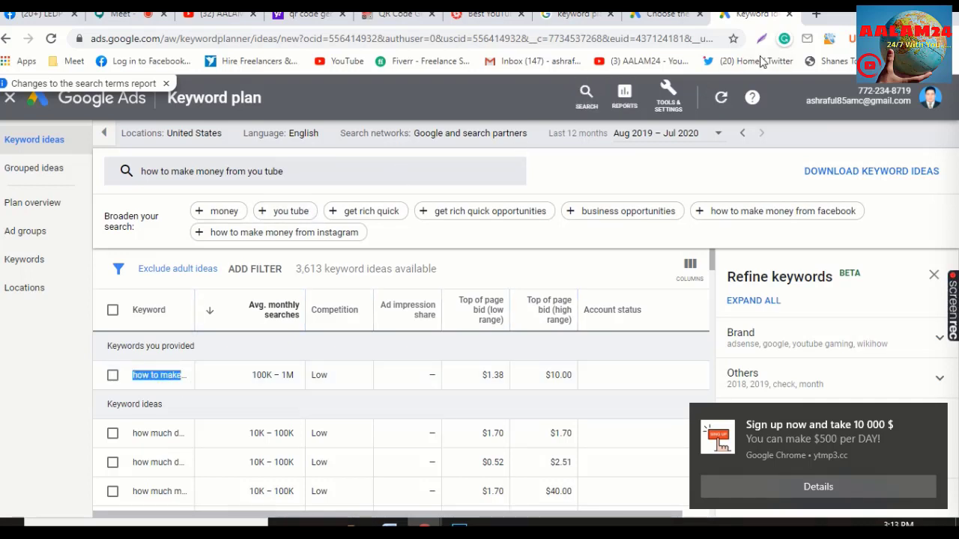
{"action": "left_click", "coordinate": [816, 14]}
{"action": "left_click", "coordinate": [343, 62]}
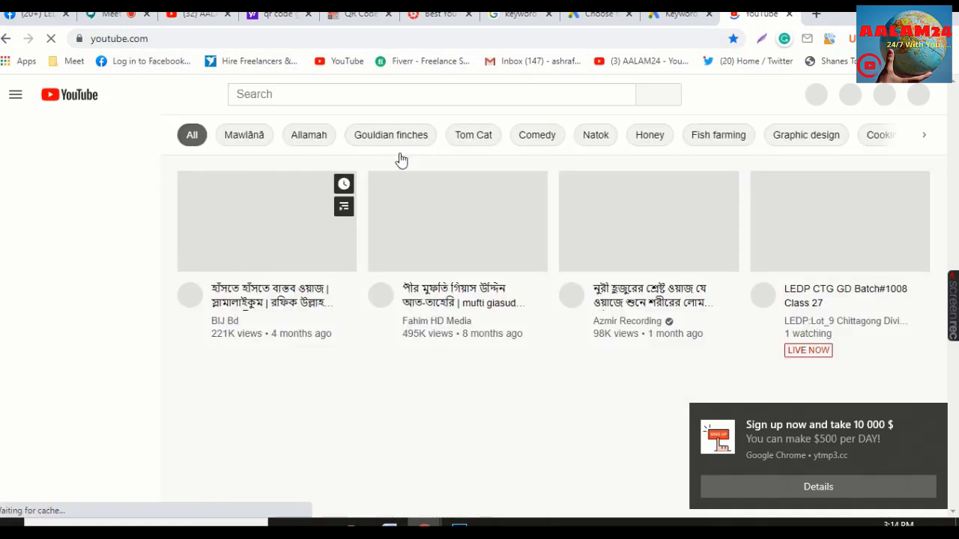
{"action": "left_click", "coordinate": [407, 94]}
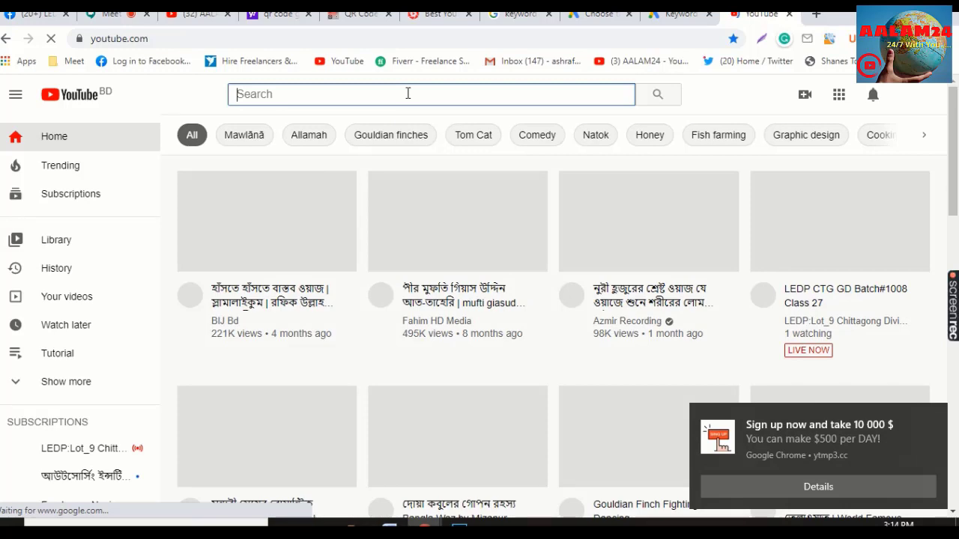
{"action": "type", "text": "how to make money from you tube"}
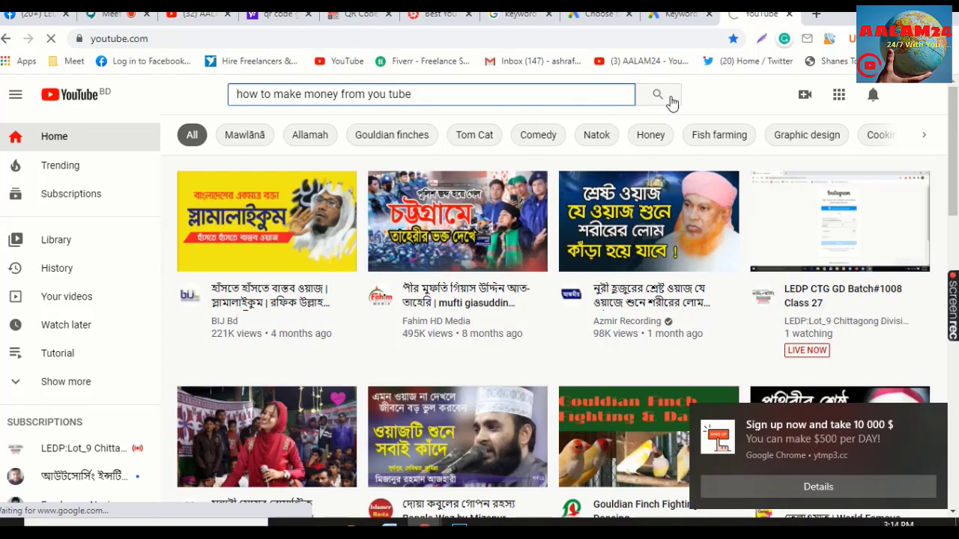
{"action": "left_click", "coordinate": [662, 98]}
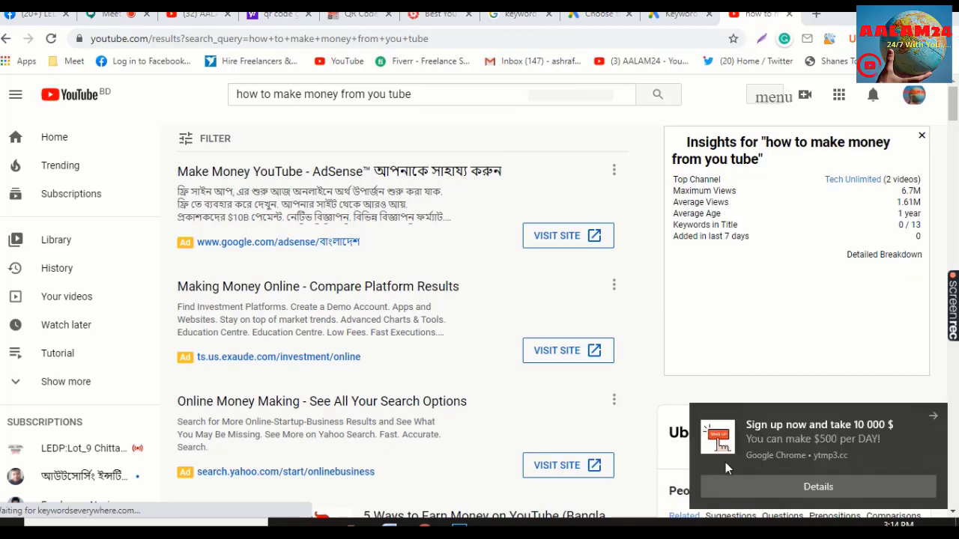
Clear all Windows notifications and return to the YouTube search results
{"action": "left_click", "coordinate": [932, 423]}
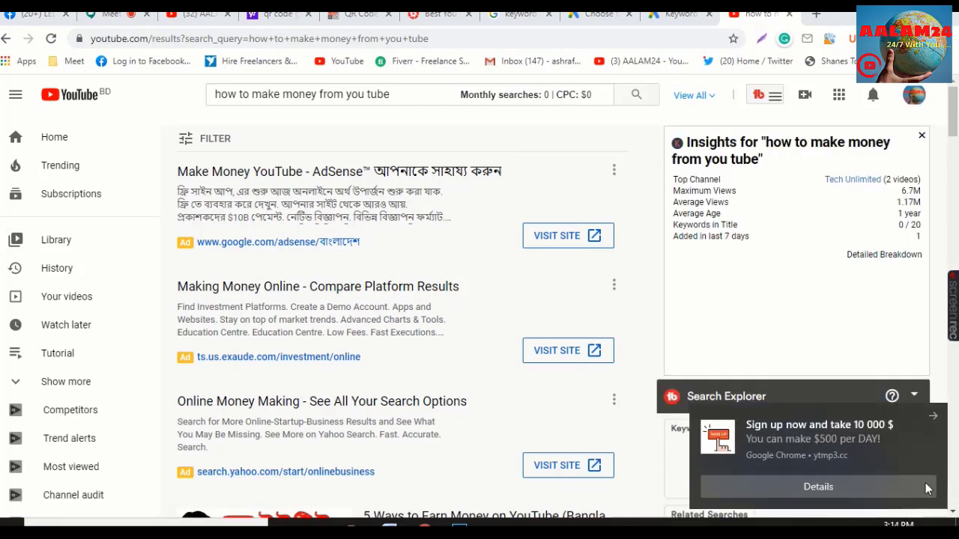
{"action": "left_click", "coordinate": [942, 523]}
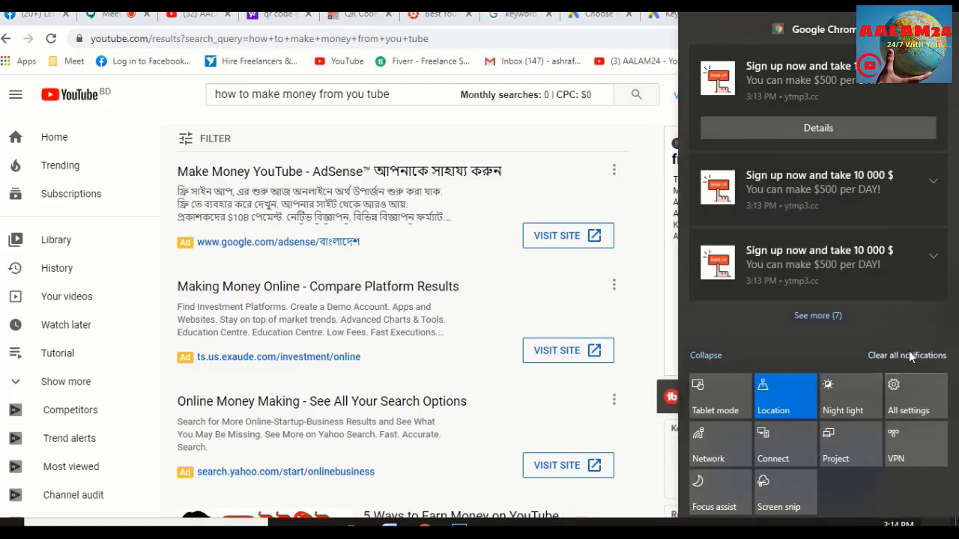
{"action": "left_click", "coordinate": [908, 354]}
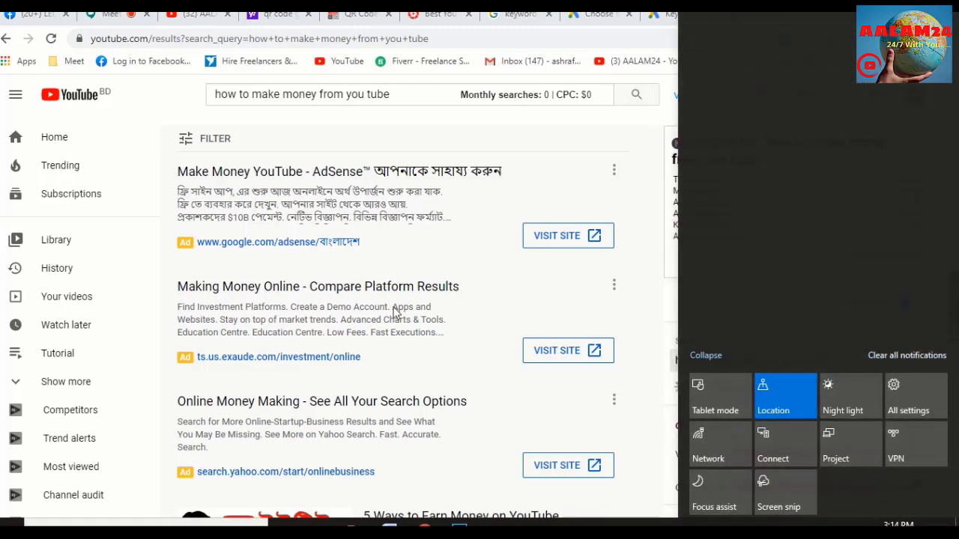
{"action": "left_click", "coordinate": [392, 307]}
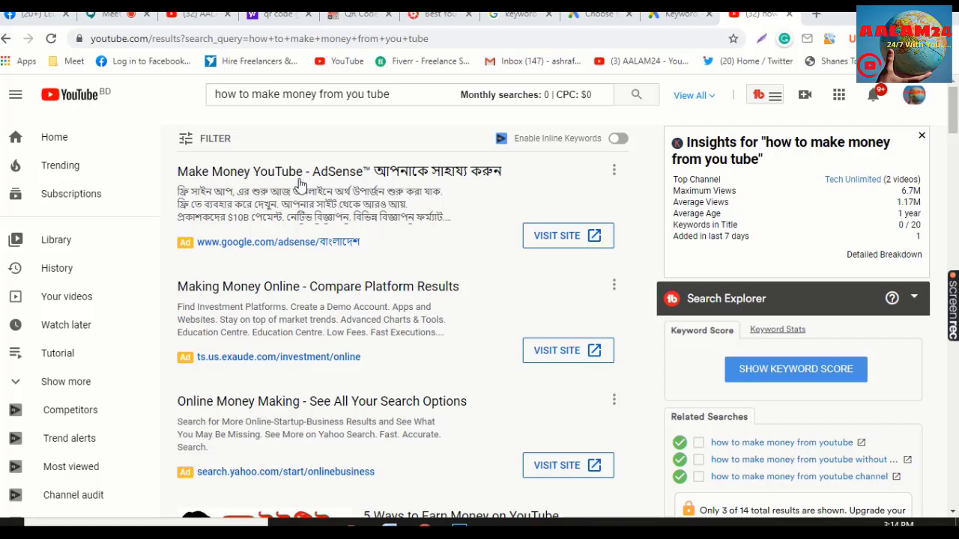
Open the "Make Money YouTube - AdSense" ad, look over its landing page, and return to the YouTube search results
{"action": "left_click", "coordinate": [260, 177]}
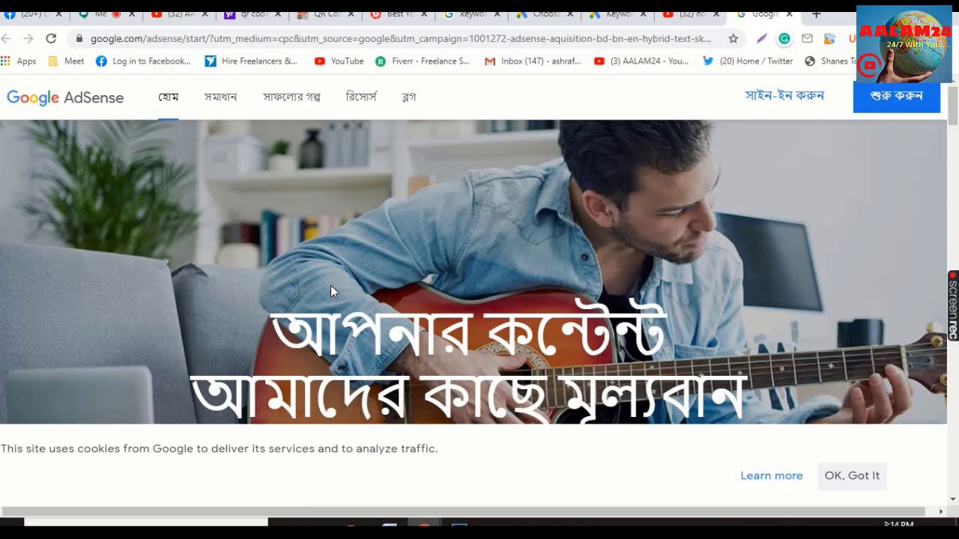
{"action": "scroll", "coordinate": [330, 285], "scroll_direction": "down", "scroll_amount": 3}
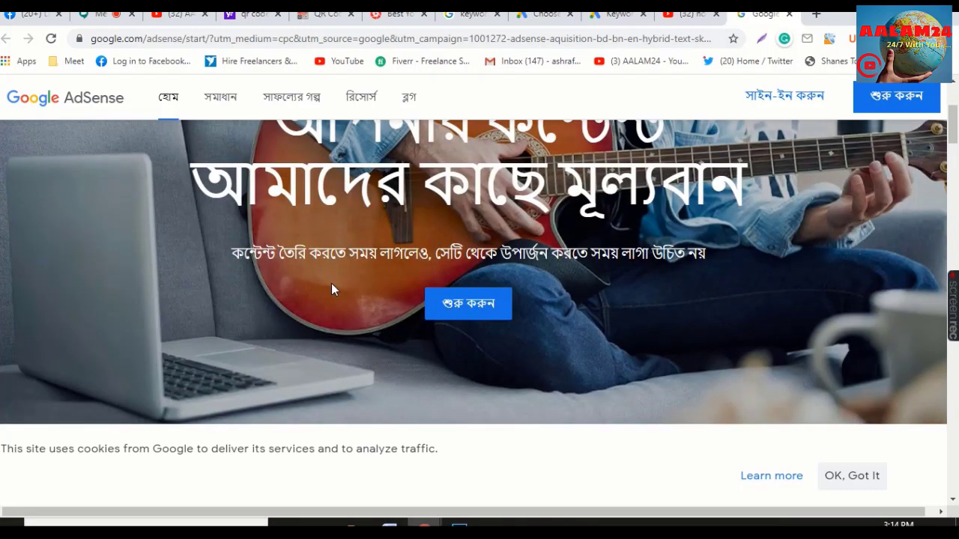
{"action": "scroll", "coordinate": [332, 284], "scroll_direction": "up", "scroll_amount": 3}
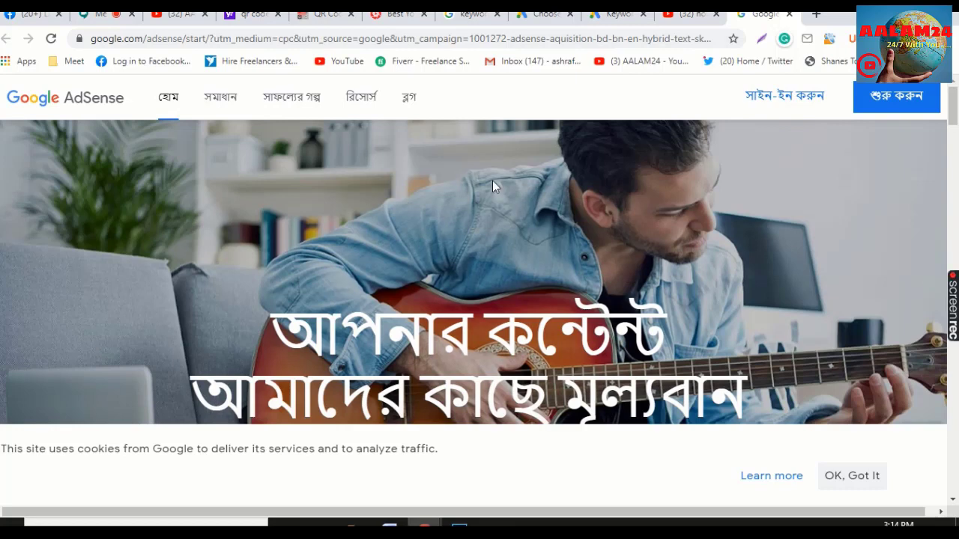
{"action": "left_click", "coordinate": [680, 18]}
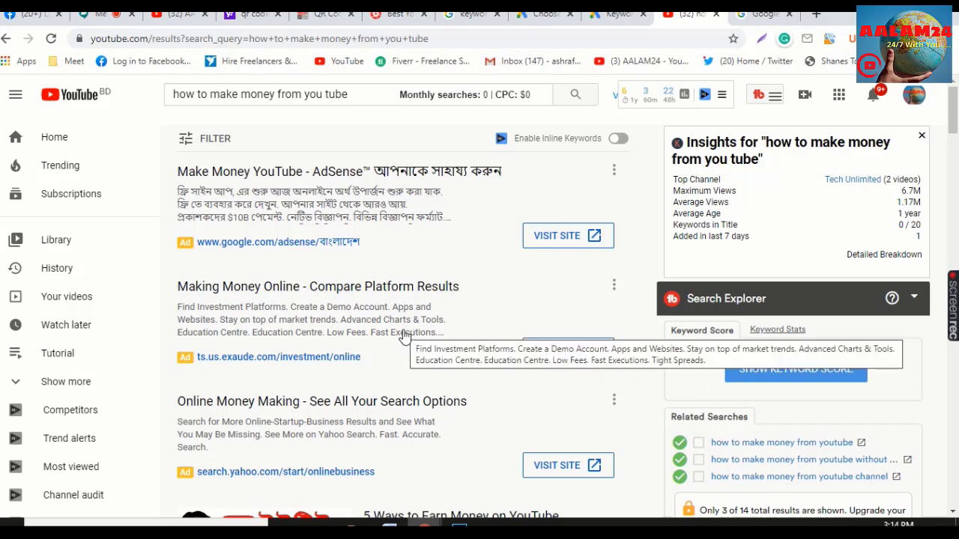
Open the "5 Ways to Earn Money on YouTube" video in a new tab, close the AdSense page, and close the video after viewing it
{"action": "scroll", "coordinate": [403, 337], "scroll_direction": "down", "scroll_amount": 2}
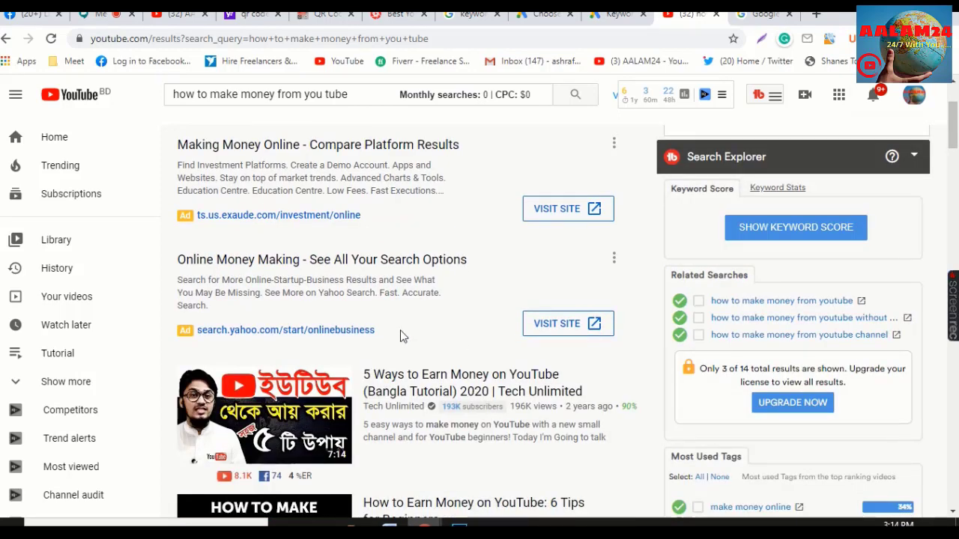
{"action": "scroll", "coordinate": [397, 322], "scroll_direction": "down", "scroll_amount": 2}
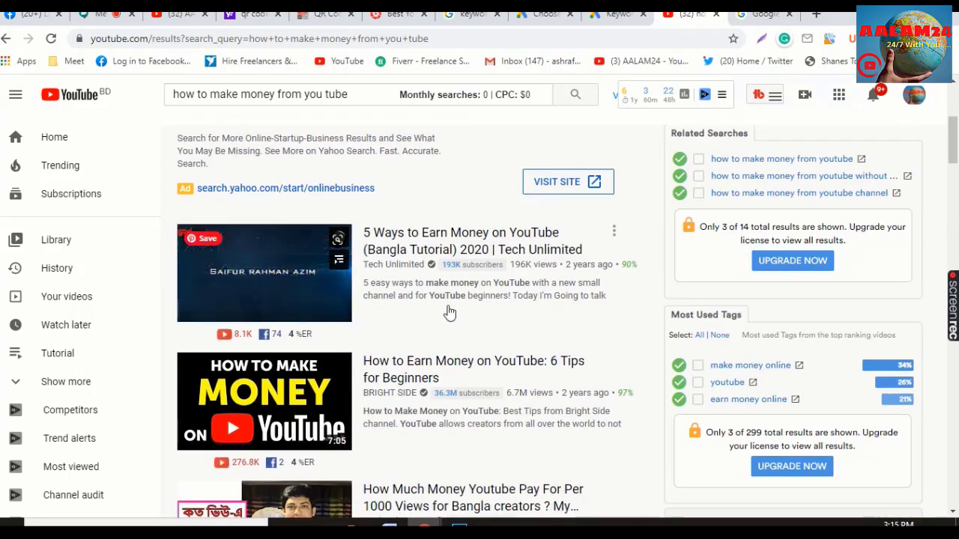
{"action": "right_click", "coordinate": [287, 276]}
{"action": "left_click", "coordinate": [338, 285]}
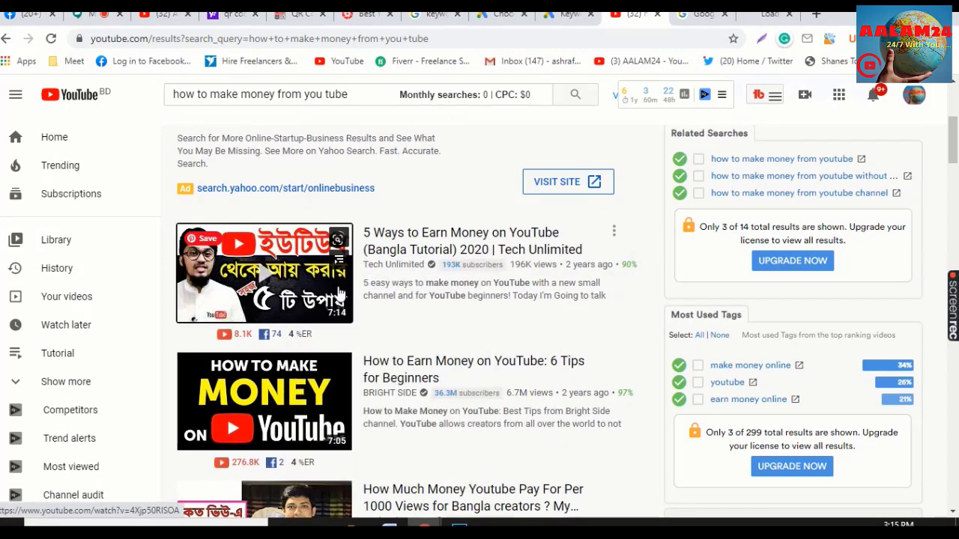
{"action": "middle_click", "coordinate": [700, 19]}
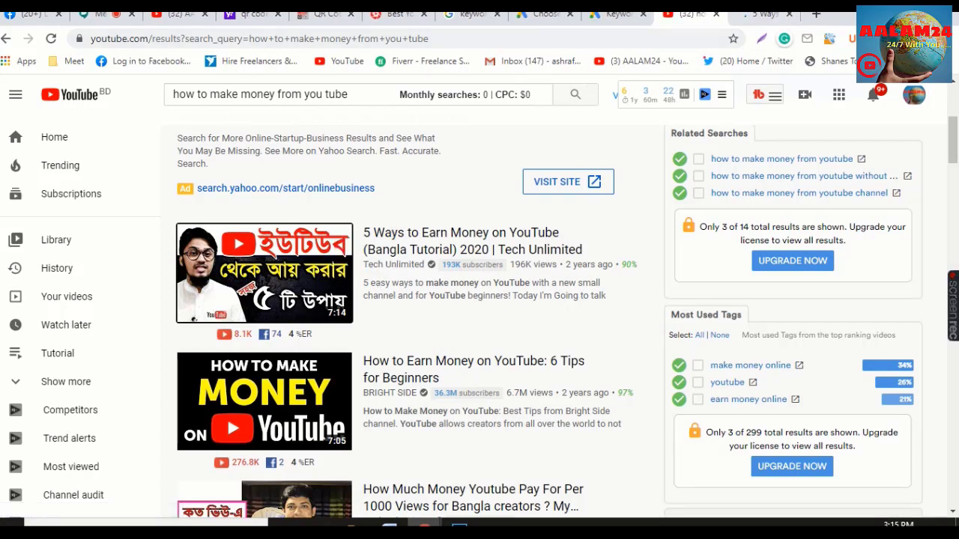
{"action": "left_click", "coordinate": [761, 15]}
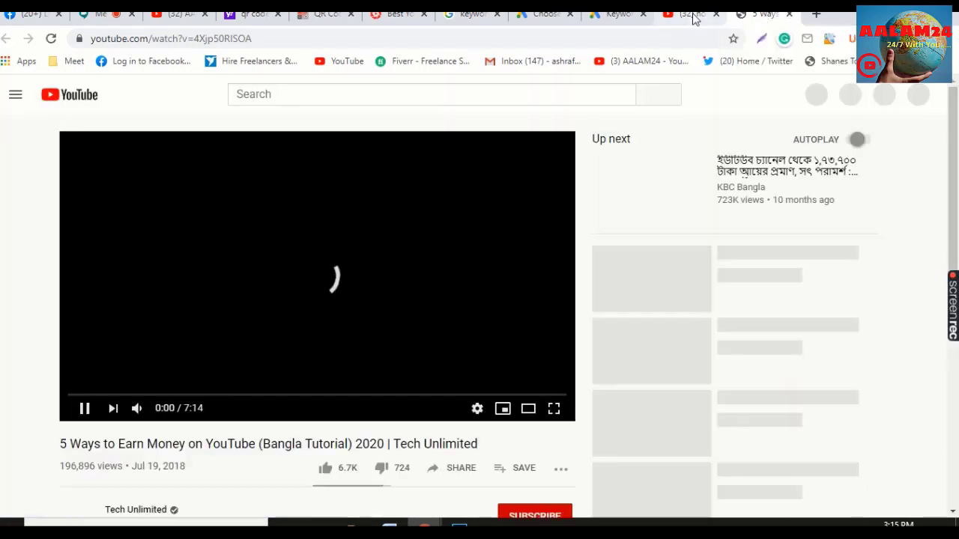
{"action": "key", "text": "ctrl+w"}
Open the "How to Earn Money on YouTube: 6 Tips for Beginners" video in a new tab
{"action": "scroll", "coordinate": [468, 296], "scroll_direction": "down", "scroll_amount": 1}
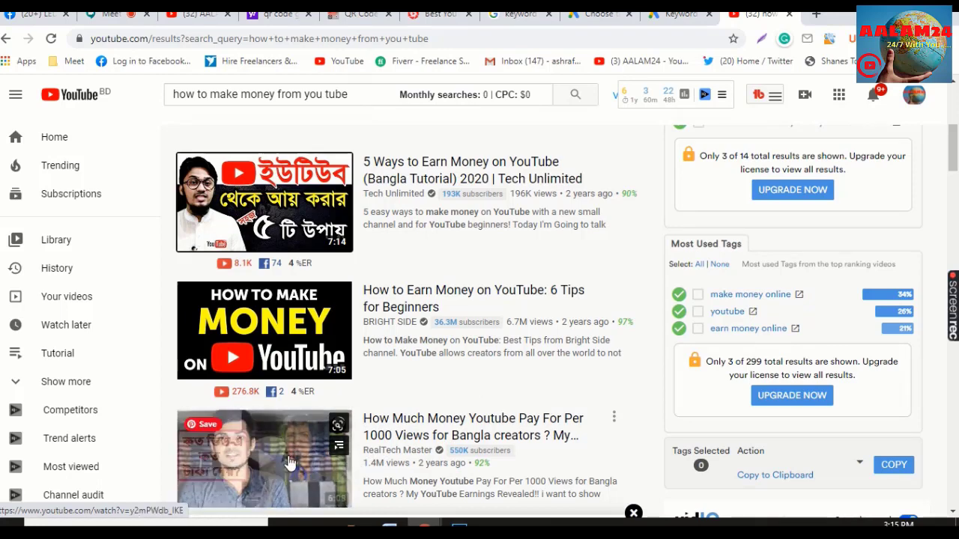
{"action": "right_click", "coordinate": [292, 331]}
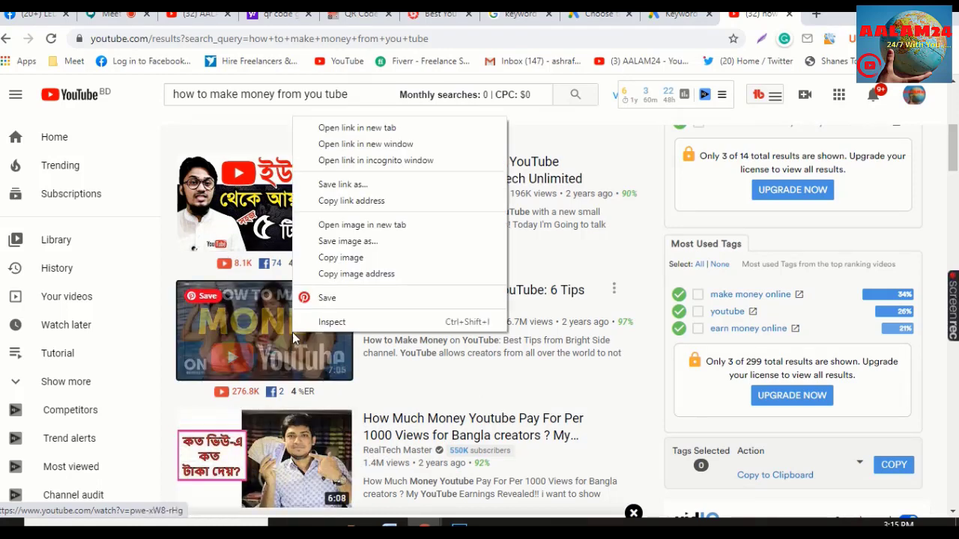
{"action": "left_click", "coordinate": [368, 129]}
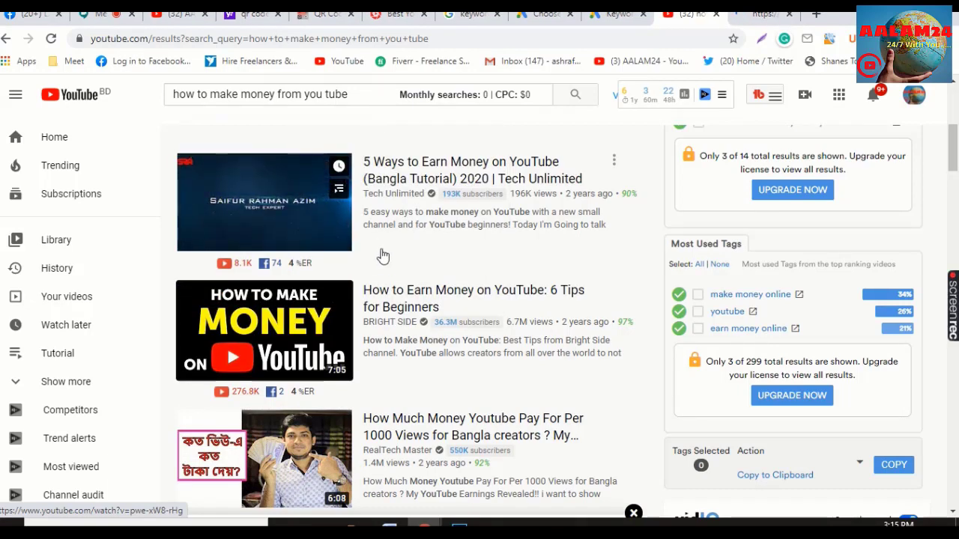
Pause the "How to Earn Money on YouTube: 6 Tips for Beginners" video and examine its description, Videolytics statistics and tags
{"action": "left_click", "coordinate": [746, 17]}
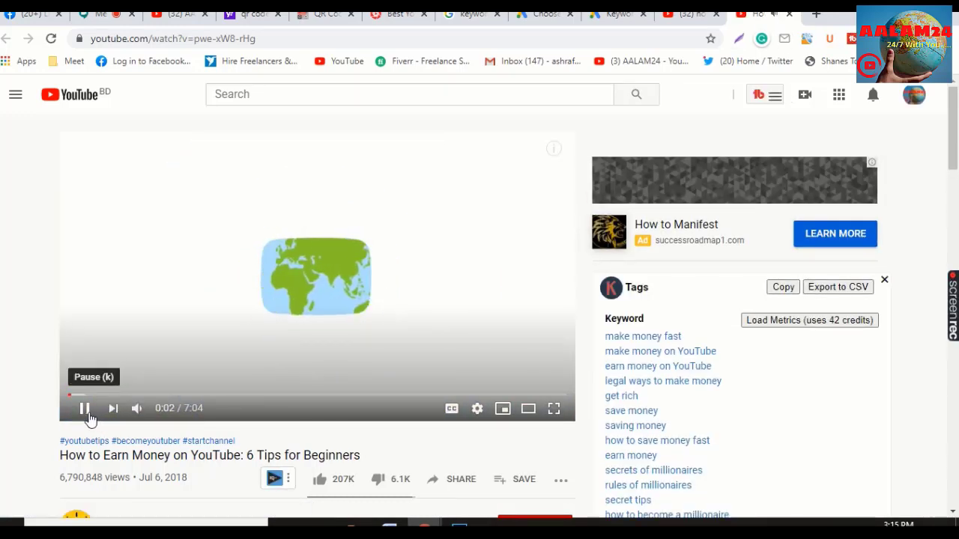
{"action": "left_click", "coordinate": [85, 411]}
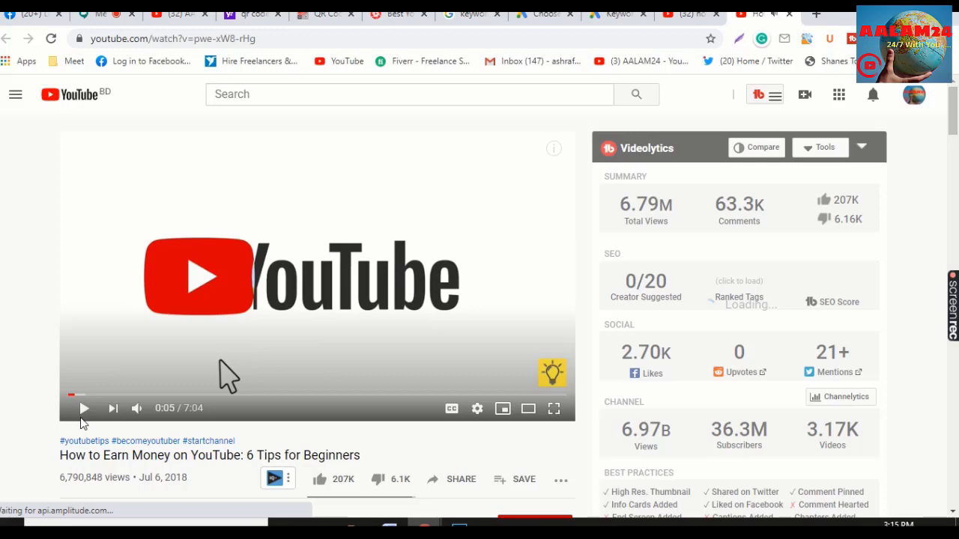
{"action": "scroll", "coordinate": [109, 427], "scroll_direction": "down", "scroll_amount": 3}
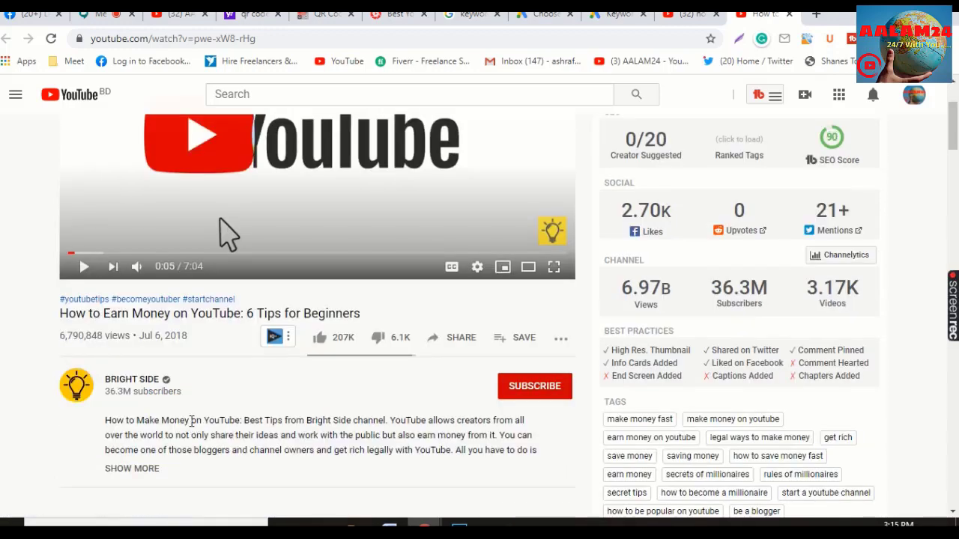
{"action": "scroll", "coordinate": [191, 420], "scroll_direction": "down", "scroll_amount": 1}
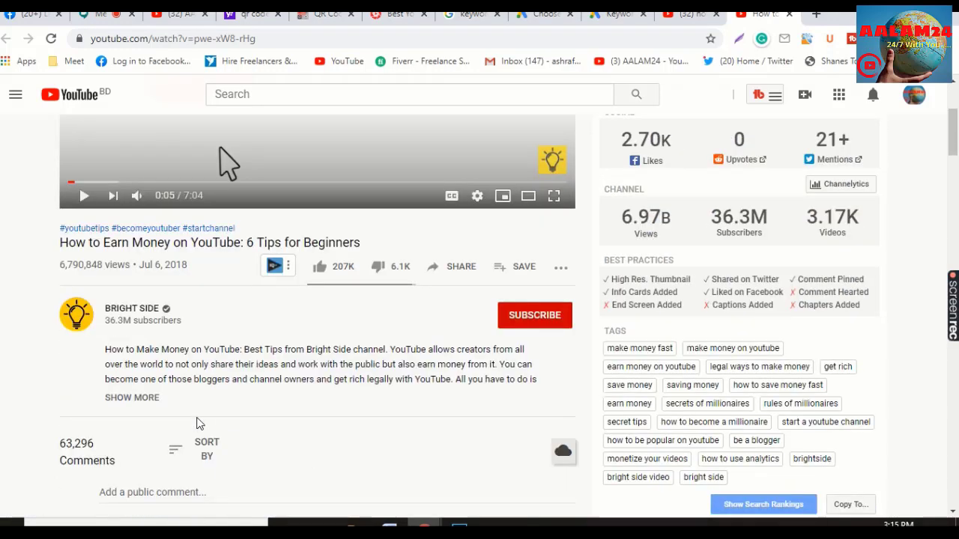
{"action": "scroll", "coordinate": [195, 420], "scroll_direction": "down", "scroll_amount": 2}
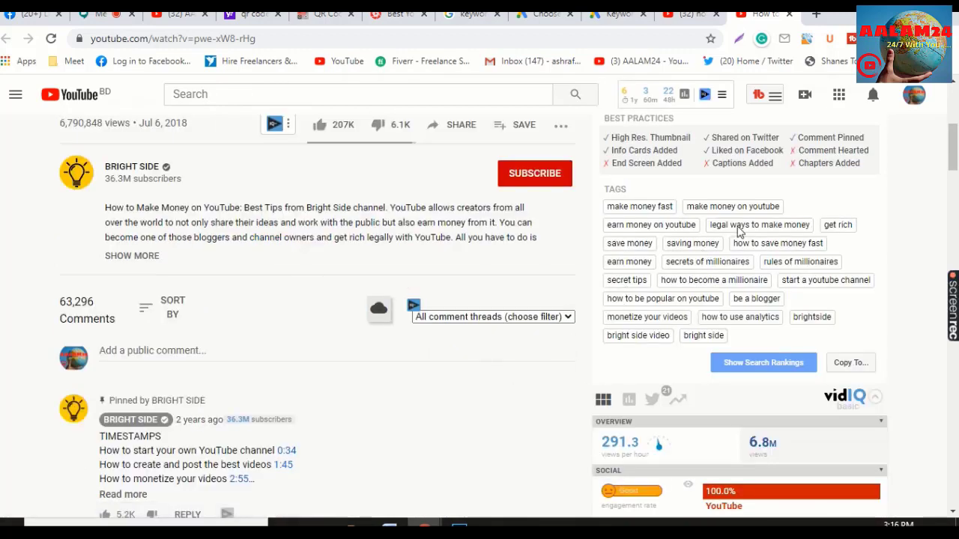
{"action": "scroll", "coordinate": [741, 232], "scroll_direction": "up", "scroll_amount": 2}
{"action": "scroll", "coordinate": [693, 447], "scroll_direction": "down", "scroll_amount": 1}
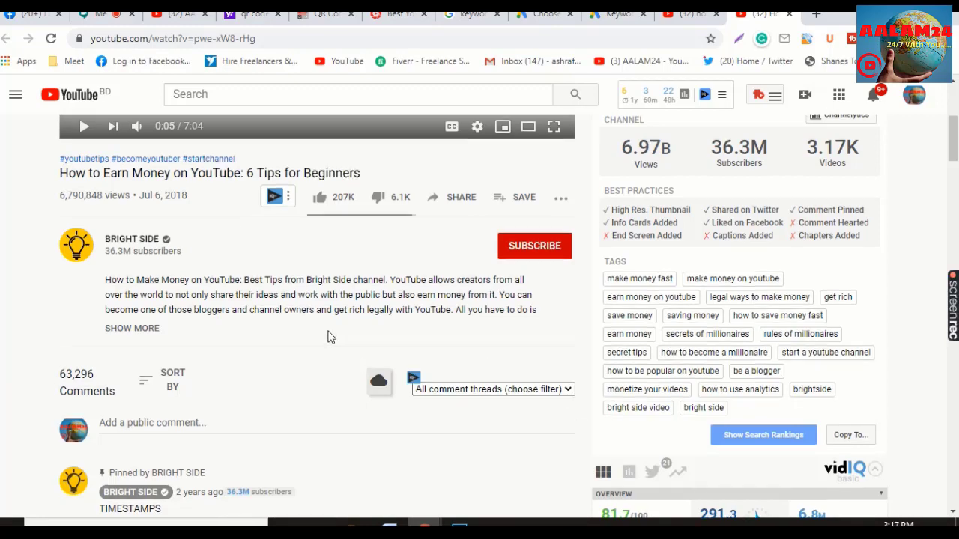
{"action": "scroll", "coordinate": [328, 337], "scroll_direction": "up", "scroll_amount": 2}
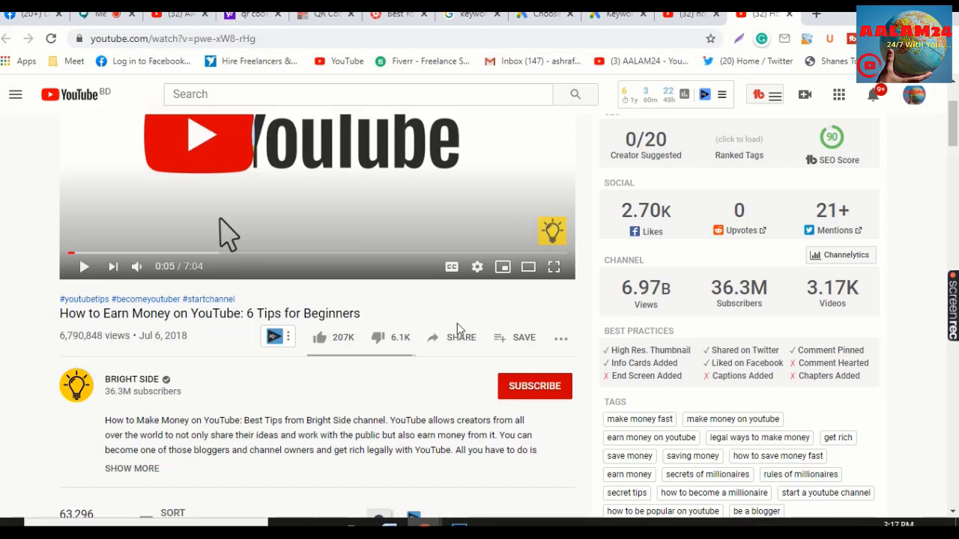
Check the Google Meet call, return to the YouTube video and dismiss the presenting notification
{"action": "left_click", "coordinate": [89, 21]}
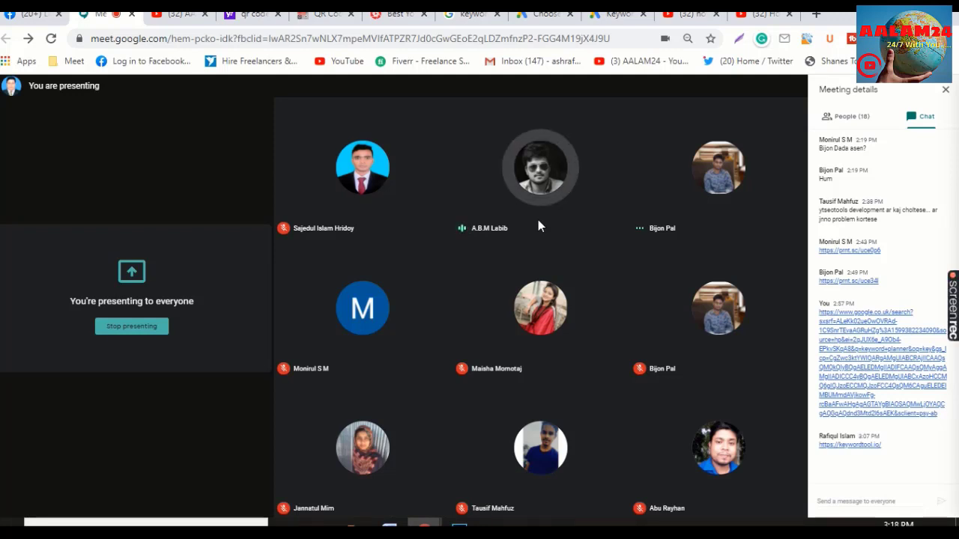
{"action": "left_click", "coordinate": [764, 14]}
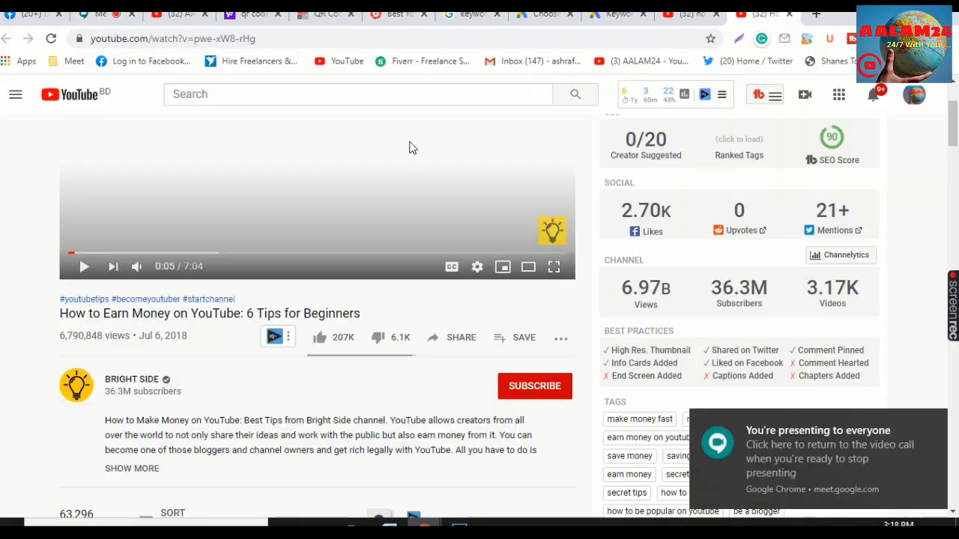
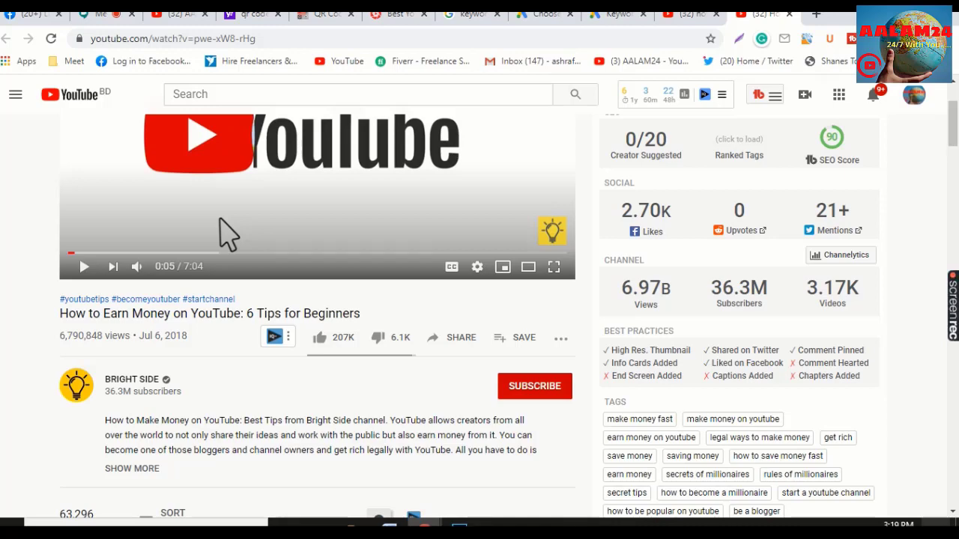
{"action": "key", "text": "ctrl+2"}
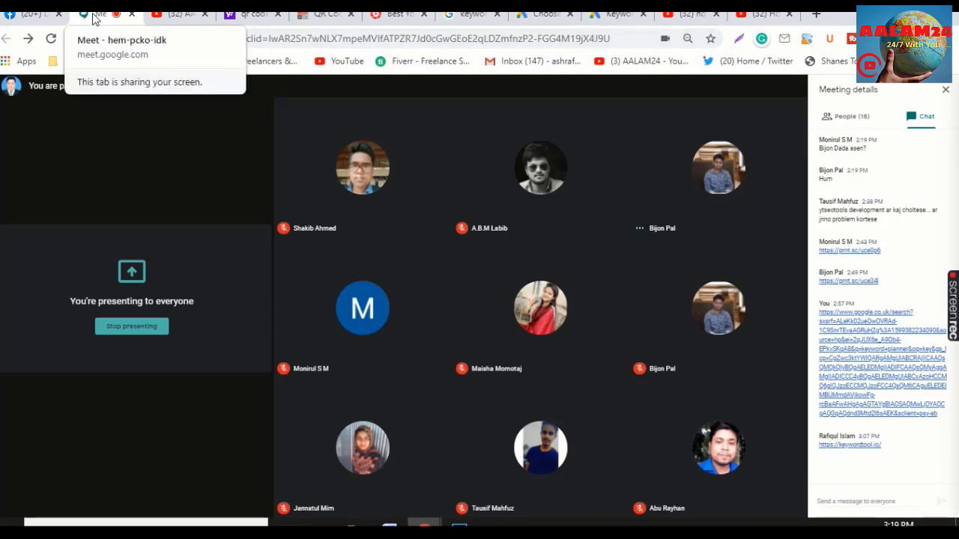
{"action": "left_click", "coordinate": [768, 14]}
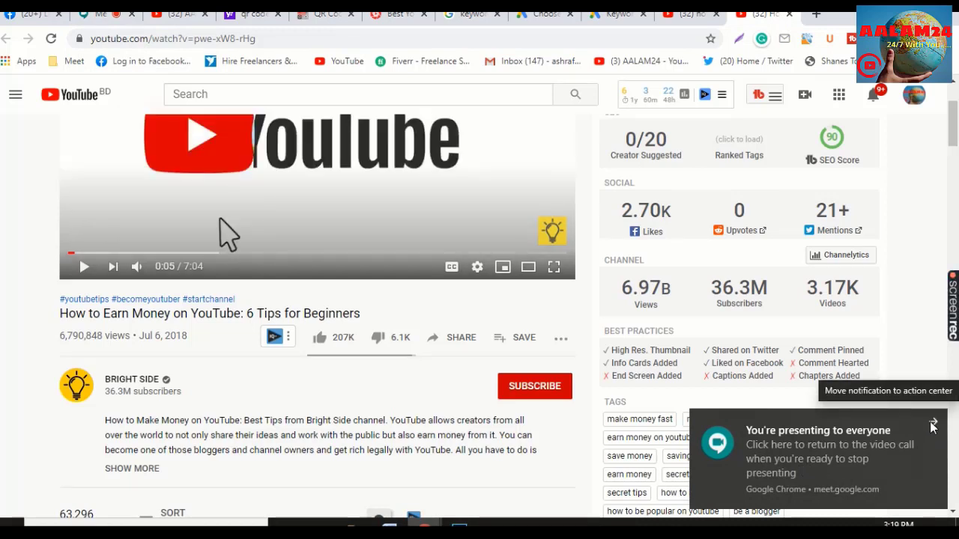
{"action": "left_click", "coordinate": [933, 425]}
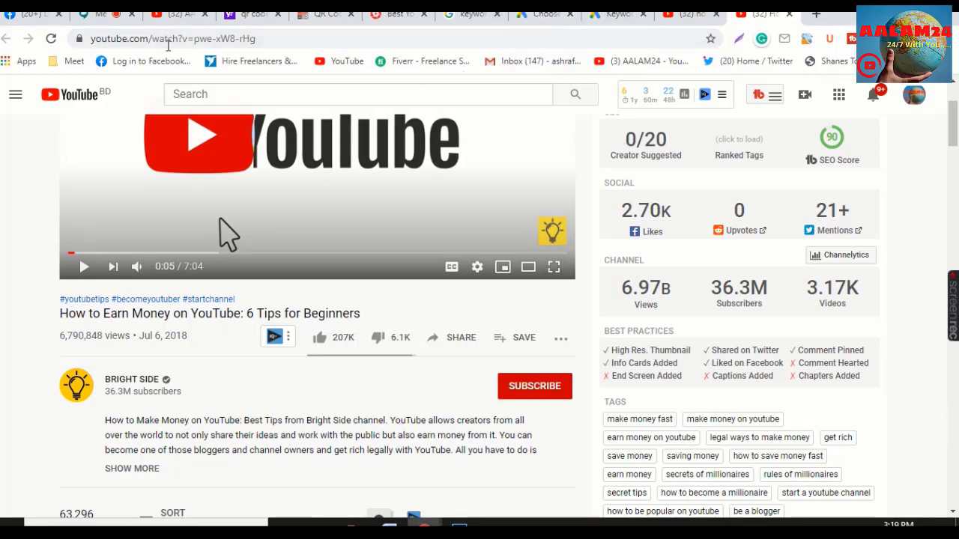
Open the Google search link from the Meet chat in a new tab and open its "Choose the Right Keywords with Our Research Tools" result
{"action": "left_click", "coordinate": [99, 16]}
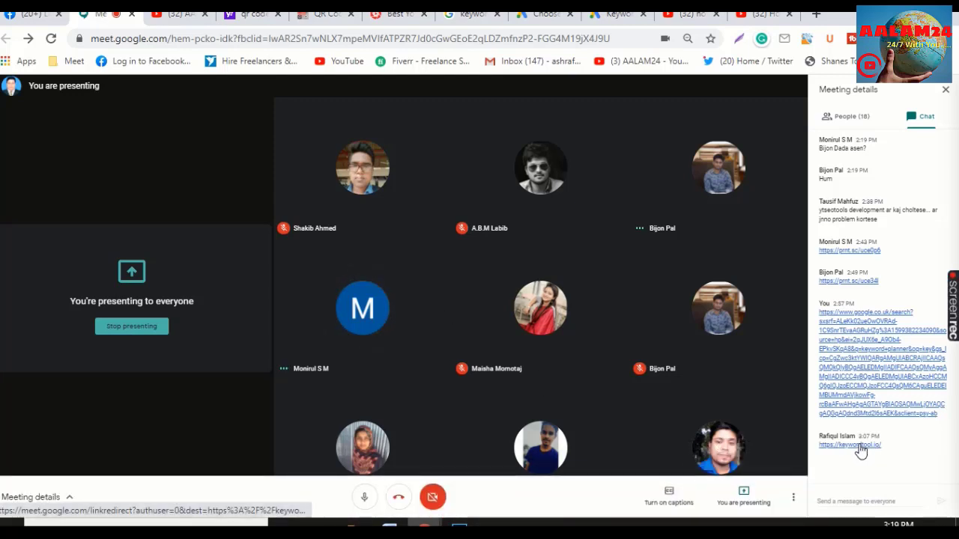
{"action": "right_click", "coordinate": [847, 370]}
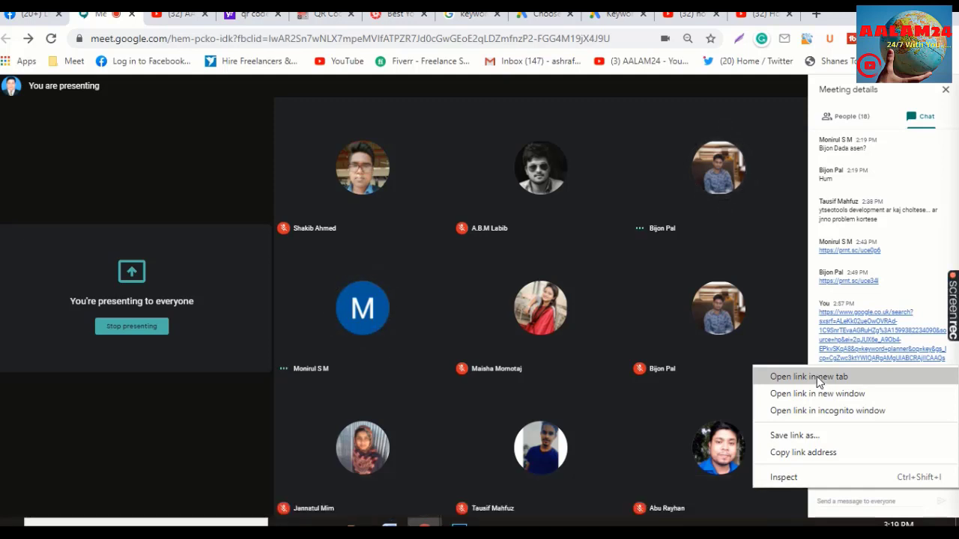
{"action": "left_click", "coordinate": [817, 379]}
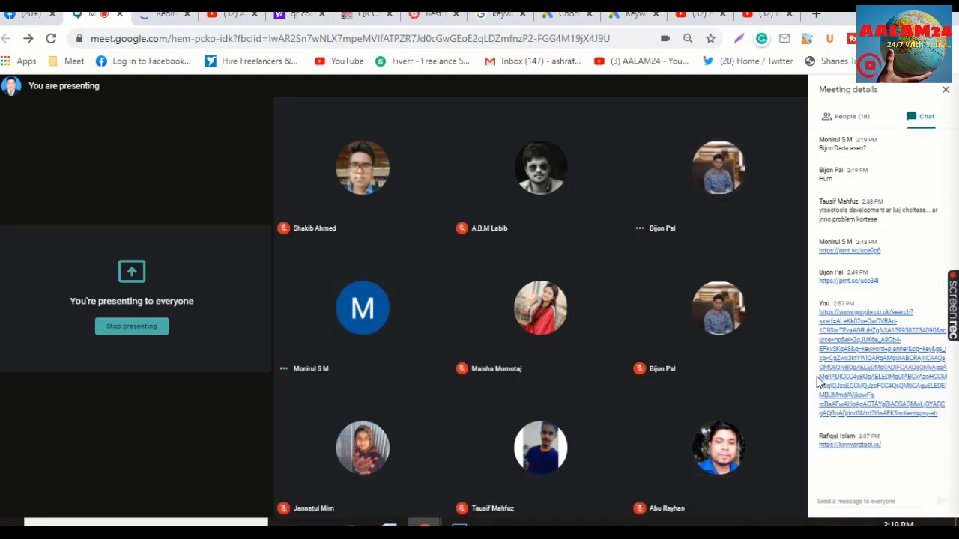
{"action": "left_click", "coordinate": [170, 21]}
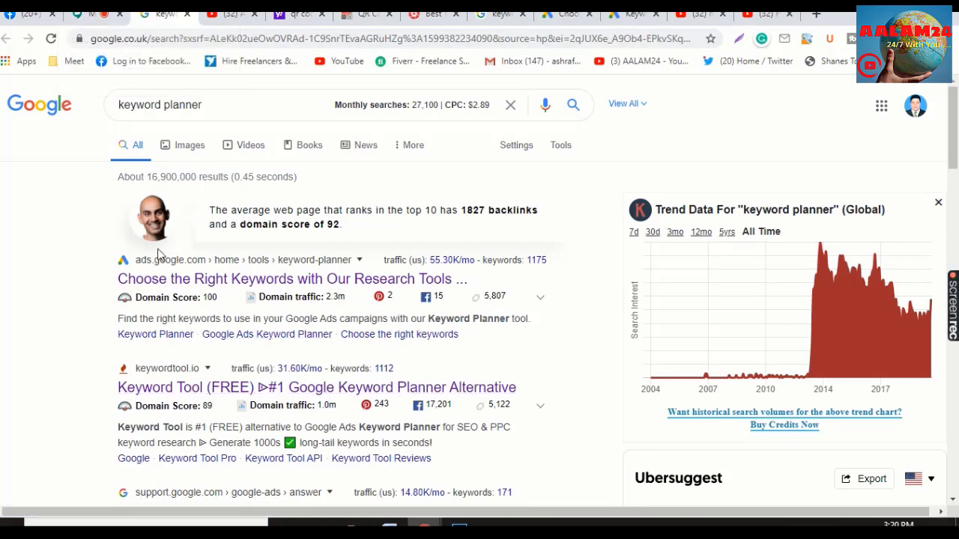
{"action": "right_click", "coordinate": [232, 285]}
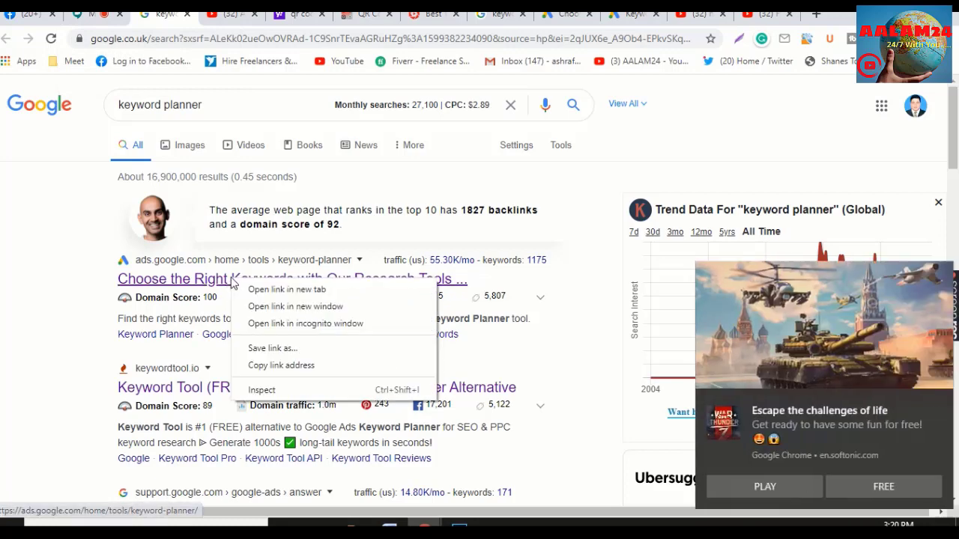
{"action": "left_click", "coordinate": [294, 289]}
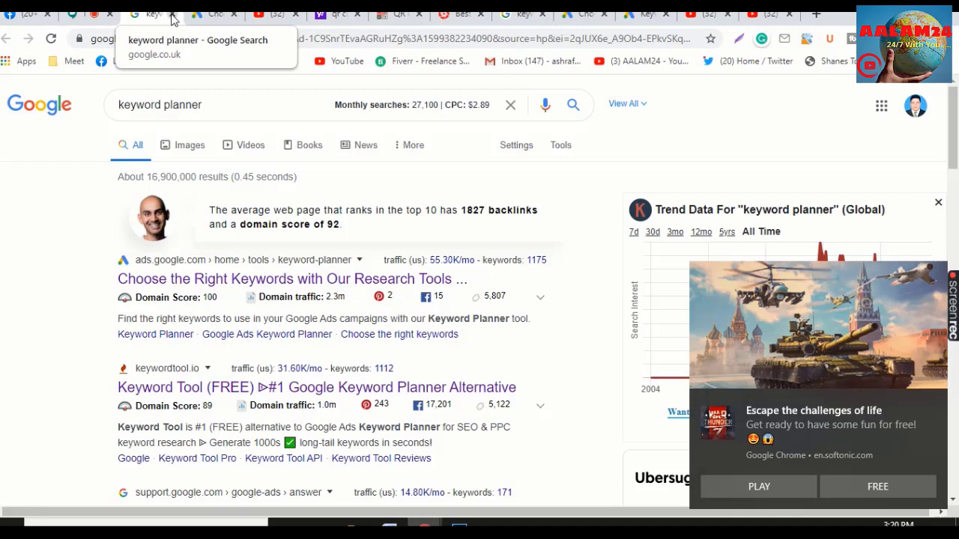
{"action": "left_click", "coordinate": [215, 14]}
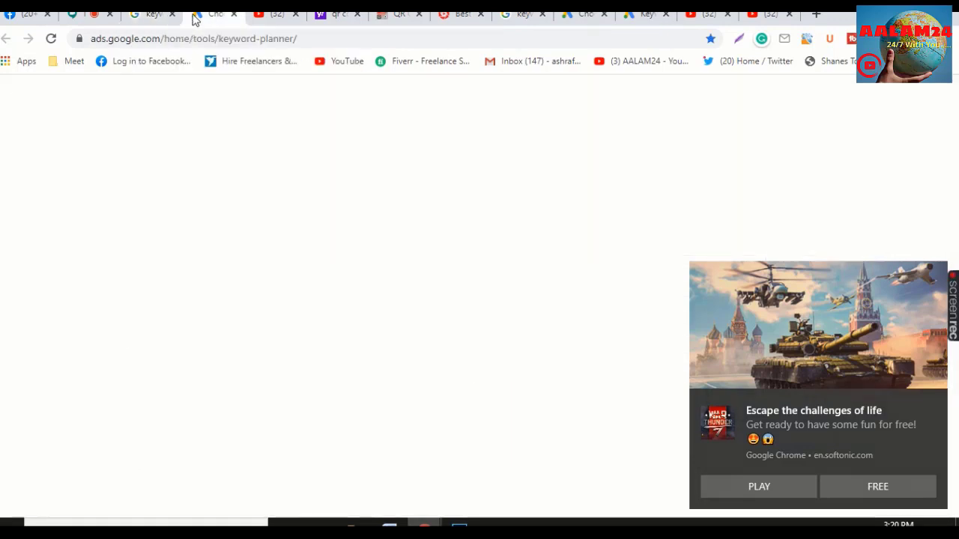
Look over the Google Ads Keyword Planner page and copy its web address
{"action": "scroll", "coordinate": [256, 248], "scroll_direction": "down", "scroll_amount": 2}
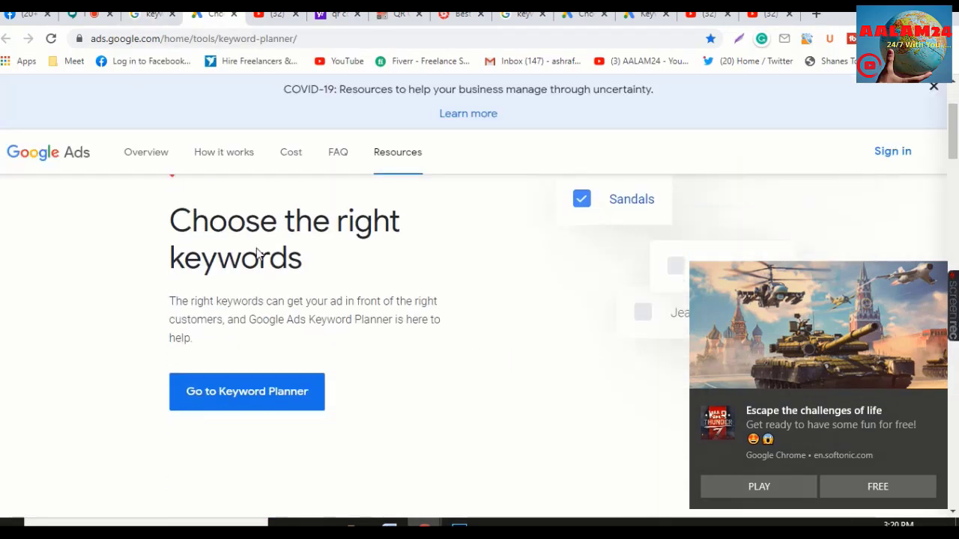
{"action": "scroll", "coordinate": [256, 248], "scroll_direction": "up", "scroll_amount": 1}
{"action": "scroll", "coordinate": [259, 250], "scroll_direction": "up", "scroll_amount": 1}
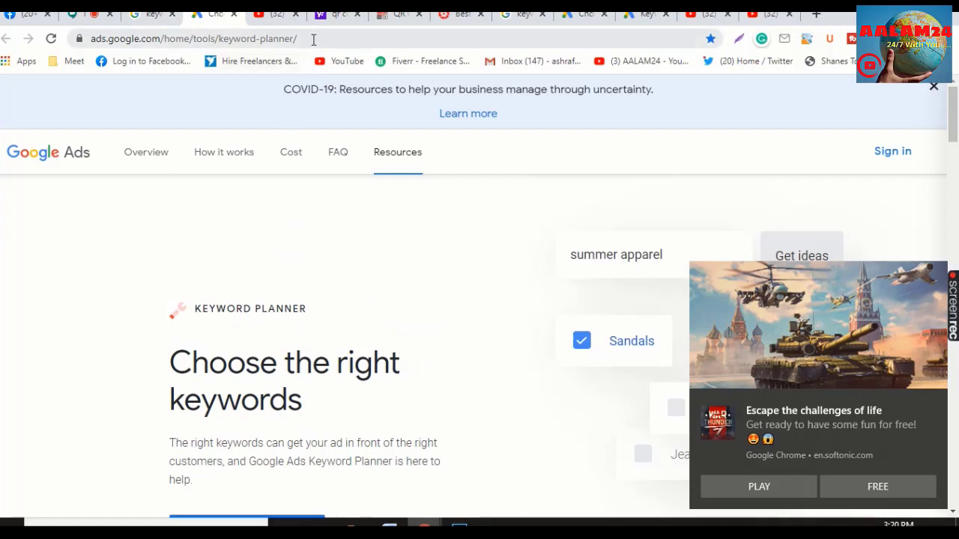
{"action": "left_click", "coordinate": [342, 38]}
{"action": "left_click_drag", "start_coordinate": [346, 38], "coordinate": [72, 38]}
{"action": "key", "text": "ctrl+c"}
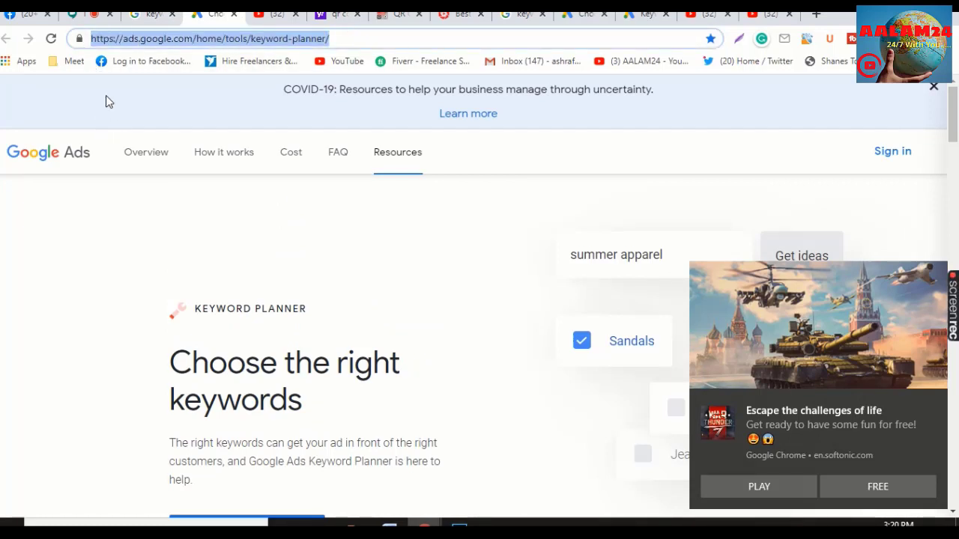
{"action": "left_click", "coordinate": [88, 14]}
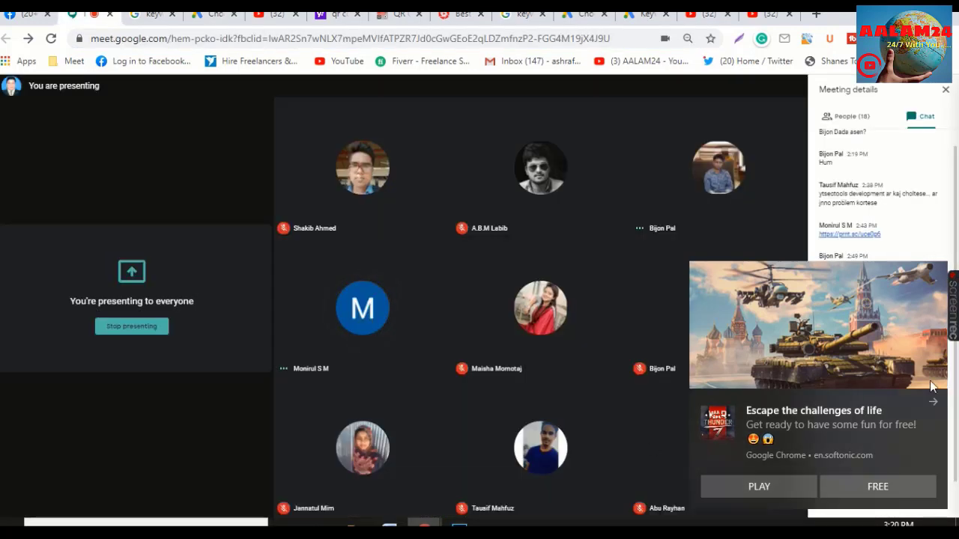
{"action": "left_click", "coordinate": [927, 514]}
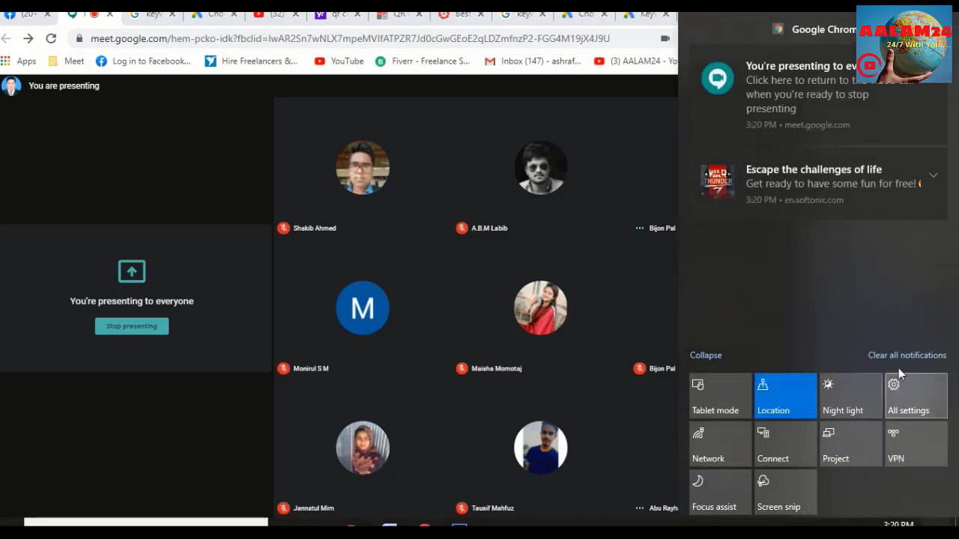
{"action": "left_click", "coordinate": [907, 356]}
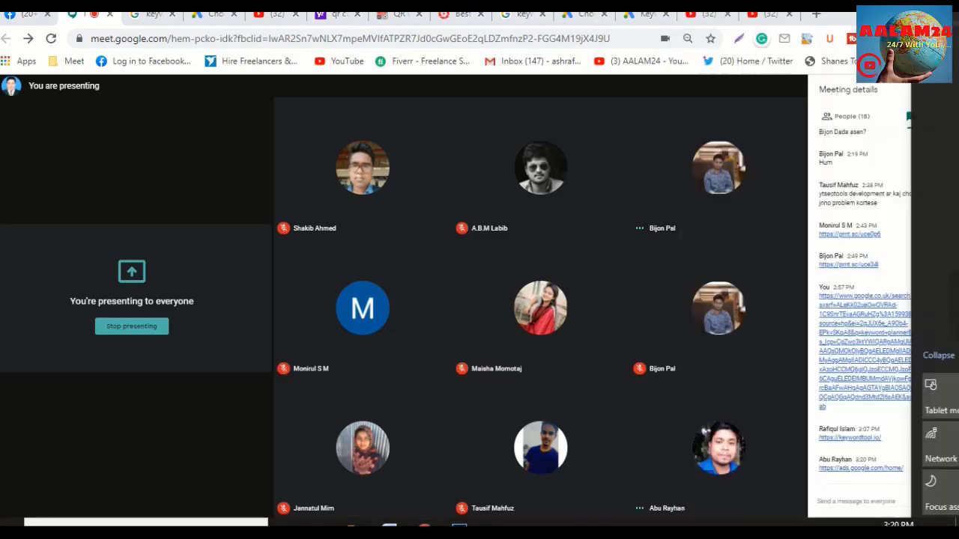
{"action": "left_click", "coordinate": [847, 502]}
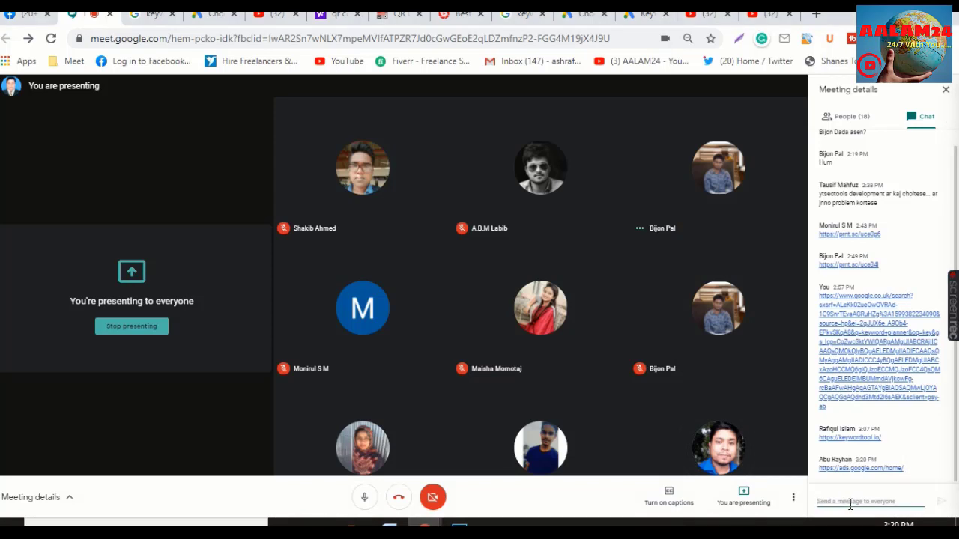
{"action": "key", "text": "ctrl+v"}
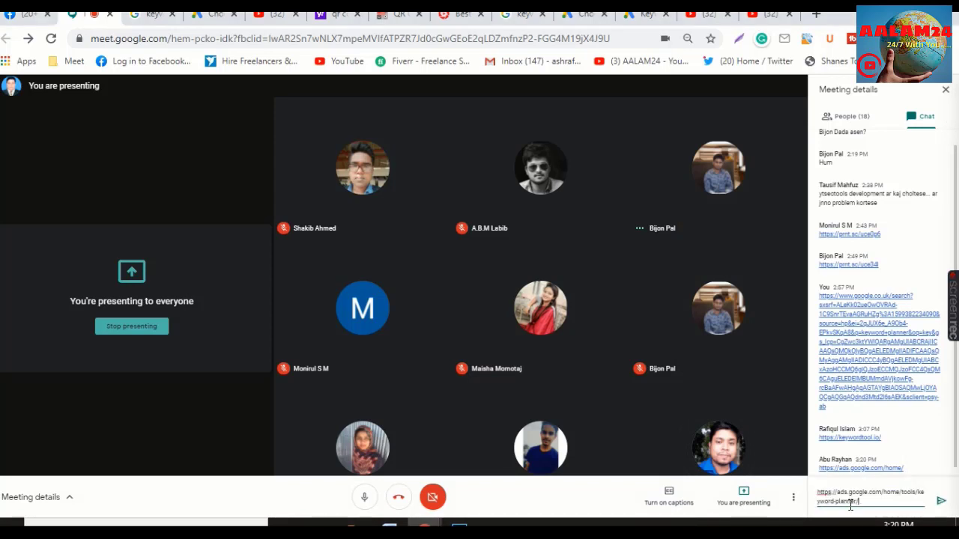
{"action": "left_click", "coordinate": [940, 513]}
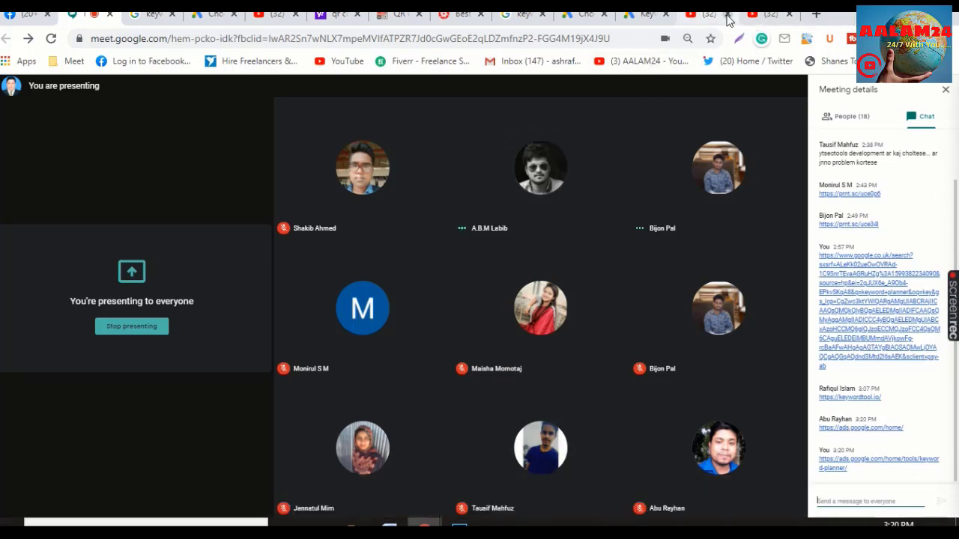
Return to the "6 Tips for Beginners" video and review its likes, channel statistics, description, tags and pinned comment
{"action": "left_click", "coordinate": [770, 21]}
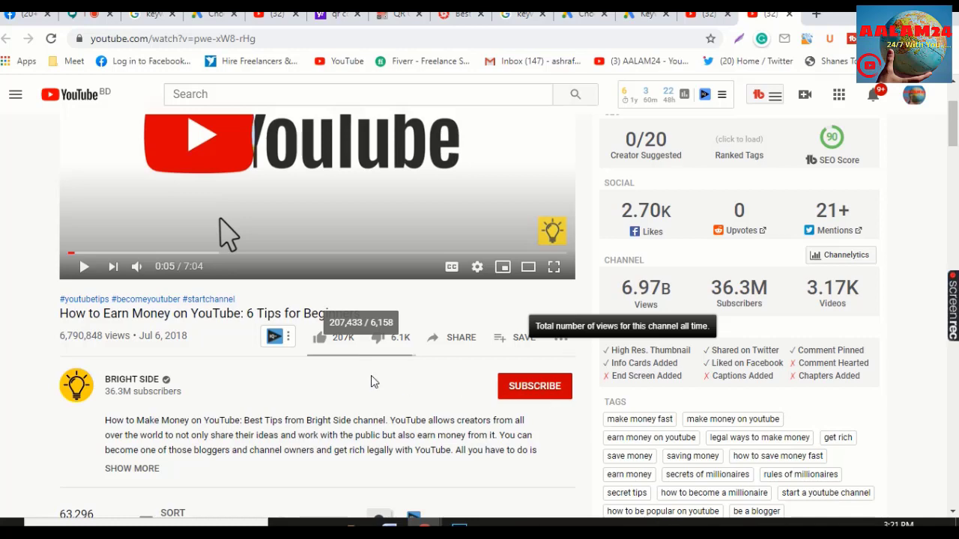
{"action": "scroll", "coordinate": [371, 375], "scroll_direction": "down", "scroll_amount": 2}
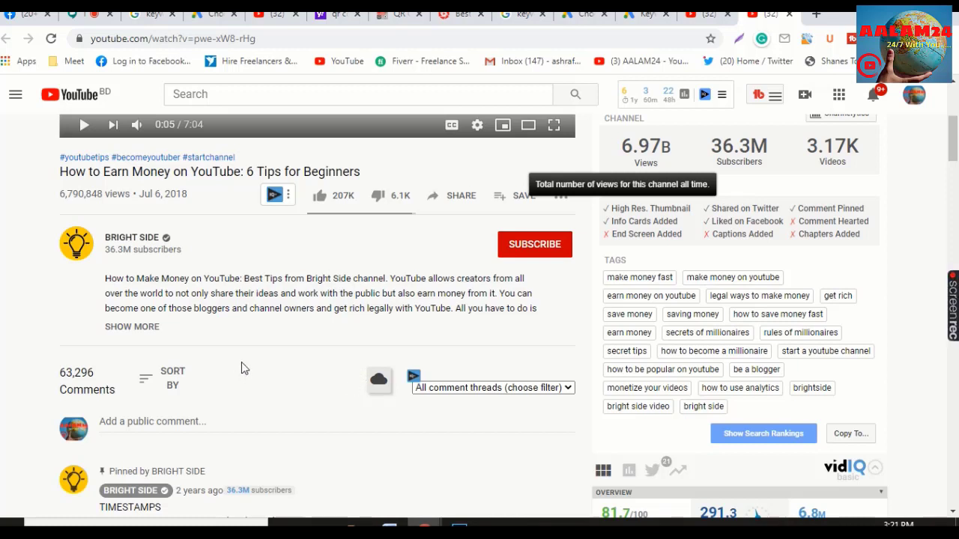
{"action": "scroll", "coordinate": [241, 368], "scroll_direction": "up", "scroll_amount": 1}
{"action": "scroll", "coordinate": [242, 362], "scroll_direction": "up", "scroll_amount": 3}
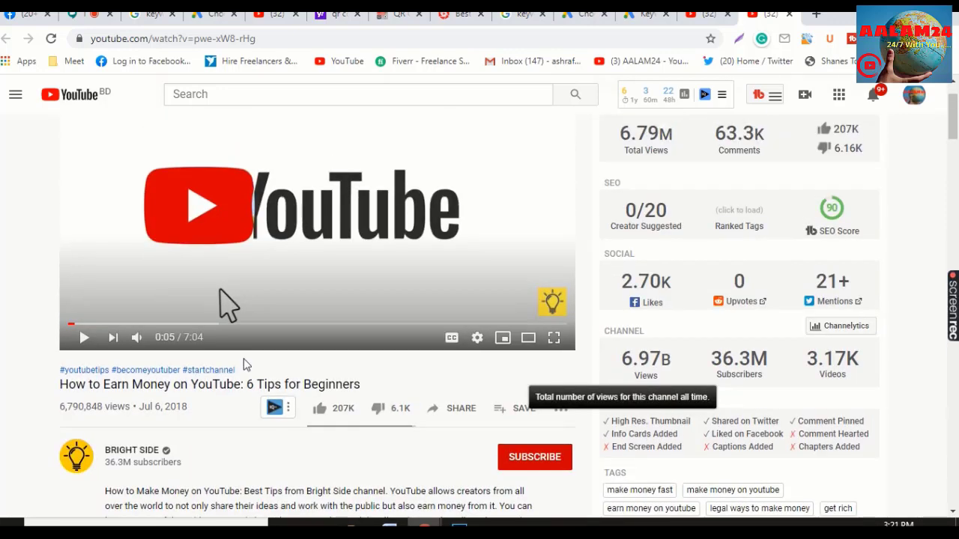
{"action": "scroll", "coordinate": [243, 361], "scroll_direction": "down", "scroll_amount": 2}
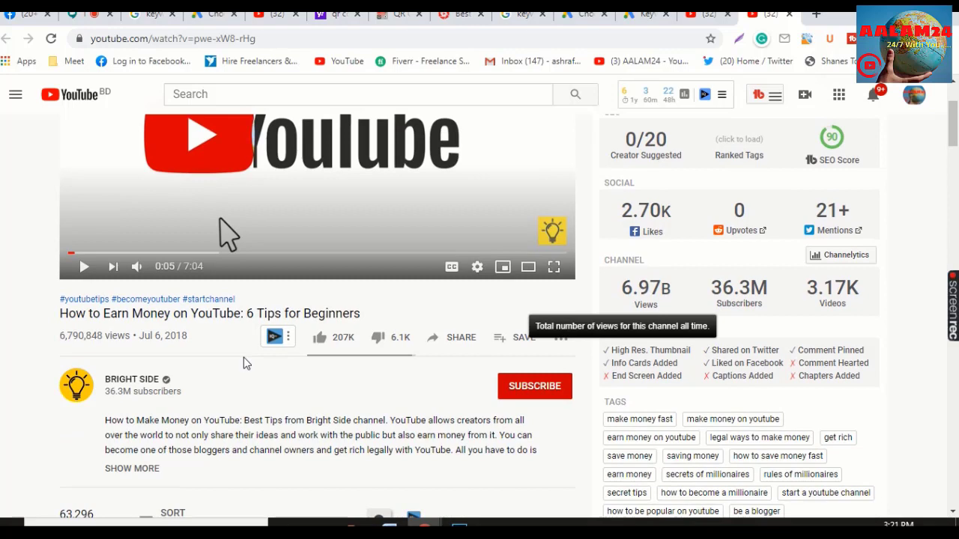
{"action": "scroll", "coordinate": [243, 363], "scroll_direction": "down", "scroll_amount": 1}
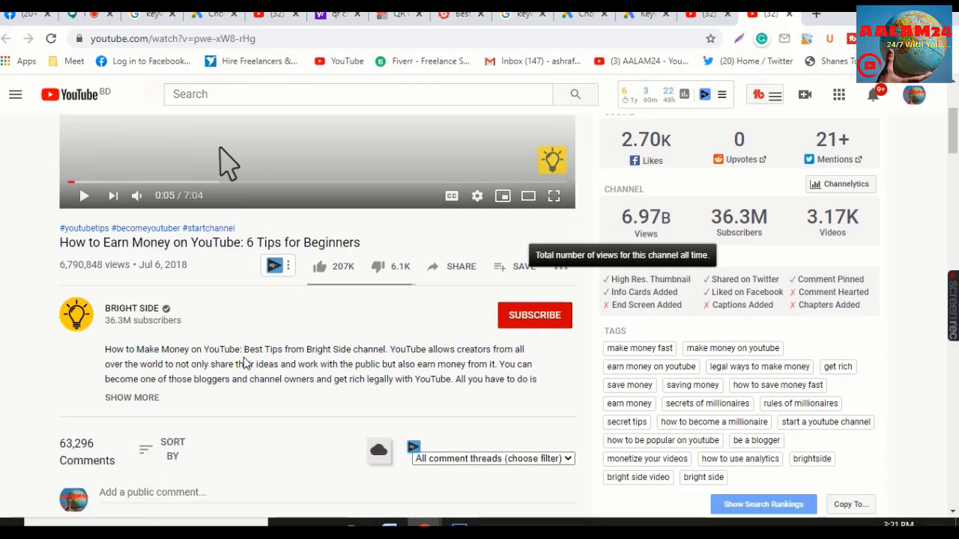
{"action": "scroll", "coordinate": [244, 357], "scroll_direction": "down", "scroll_amount": 2}
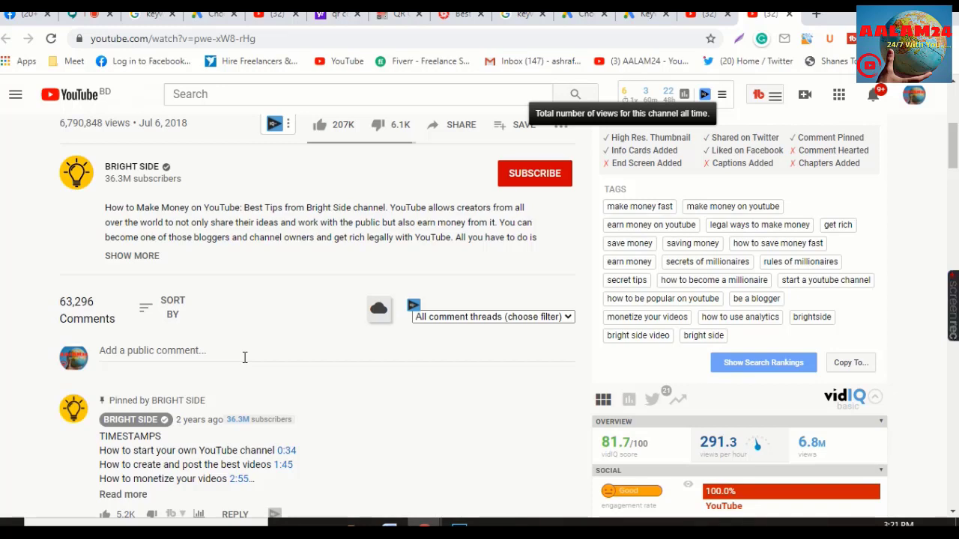
Review the total views, comments, SEO score and channel figures in the video's Videolytics summary
{"action": "scroll", "coordinate": [245, 357], "scroll_direction": "up", "scroll_amount": 2}
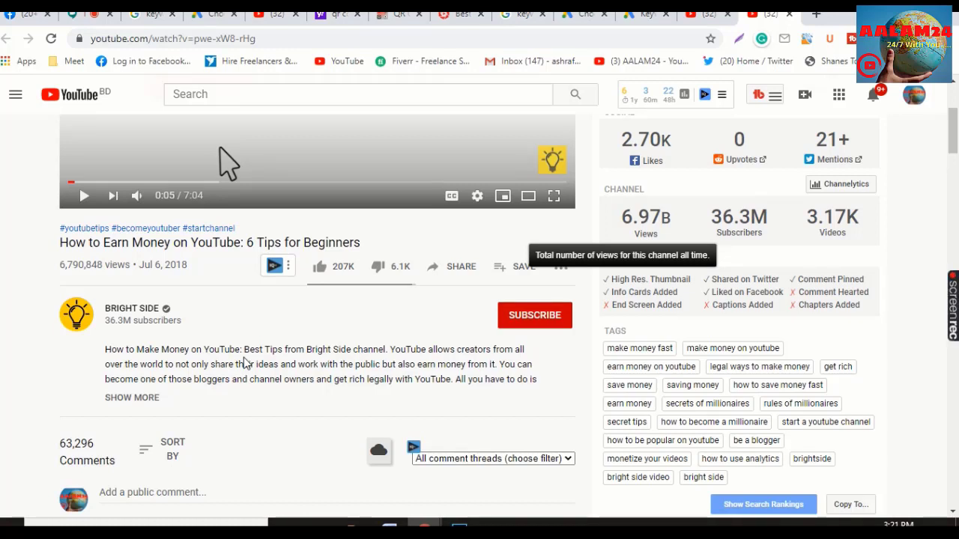
{"action": "scroll", "coordinate": [246, 361], "scroll_direction": "up", "scroll_amount": 3}
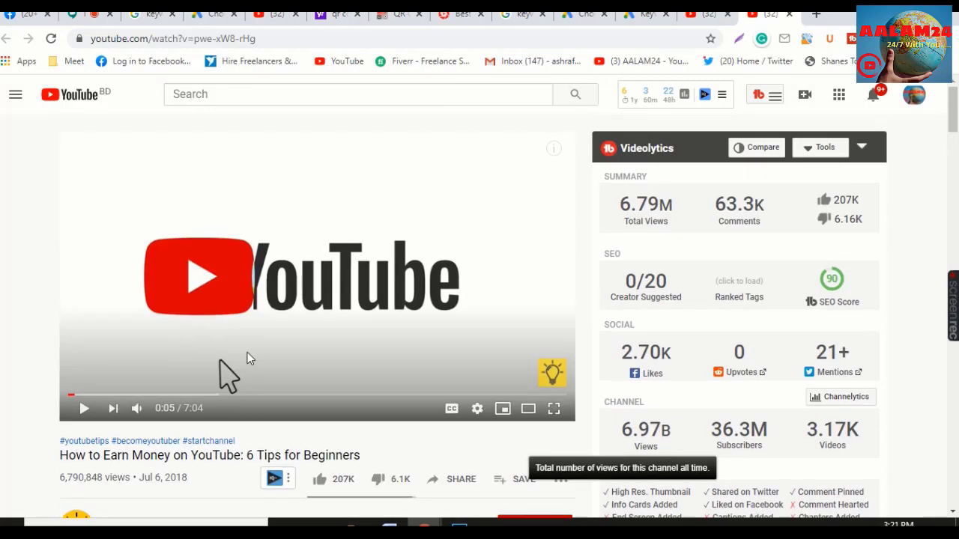
{"action": "scroll", "coordinate": [251, 356], "scroll_direction": "down", "scroll_amount": 1}
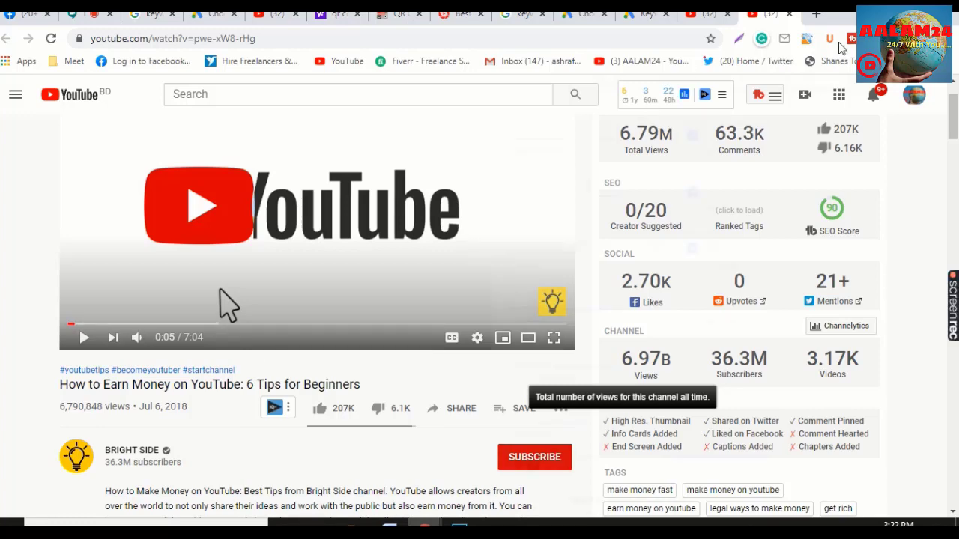
{"action": "key", "text": "super+d"}
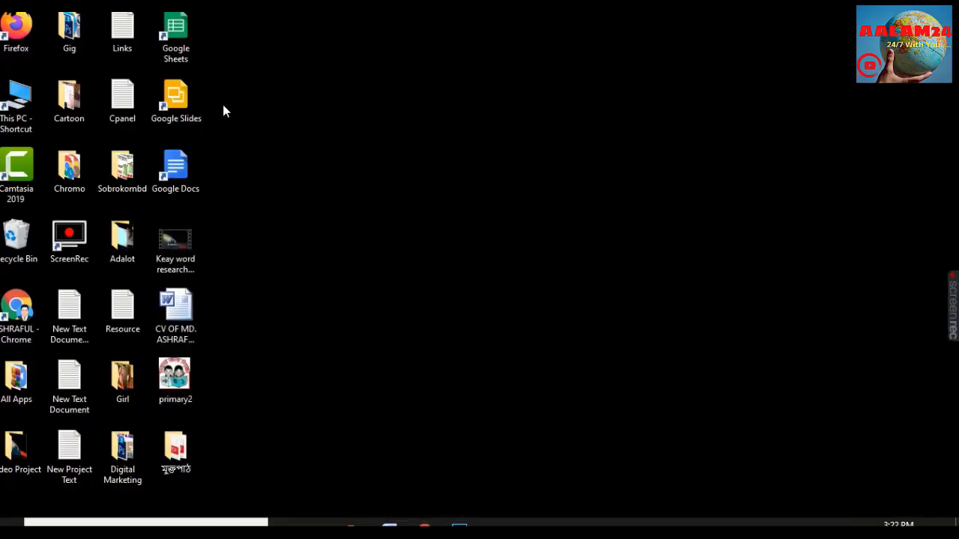
{"action": "double_click", "coordinate": [122, 34]}
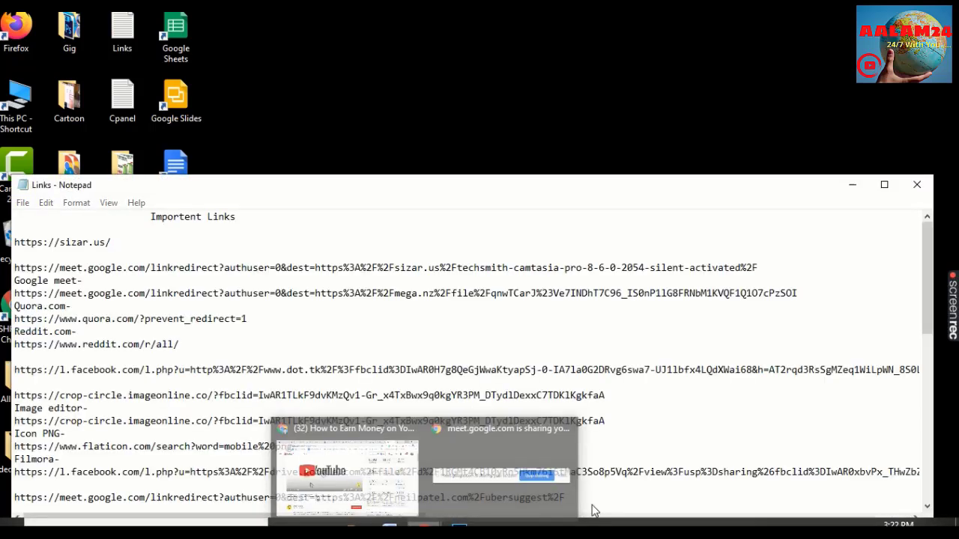
{"action": "scroll", "coordinate": [622, 472], "scroll_direction": "down", "scroll_amount": 6}
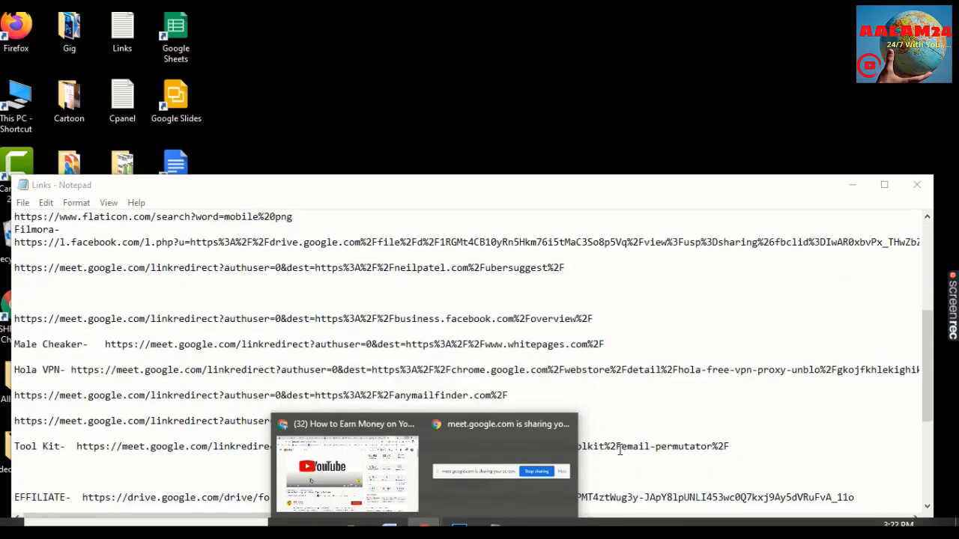
{"action": "scroll", "coordinate": [620, 450], "scroll_direction": "down", "scroll_amount": 5}
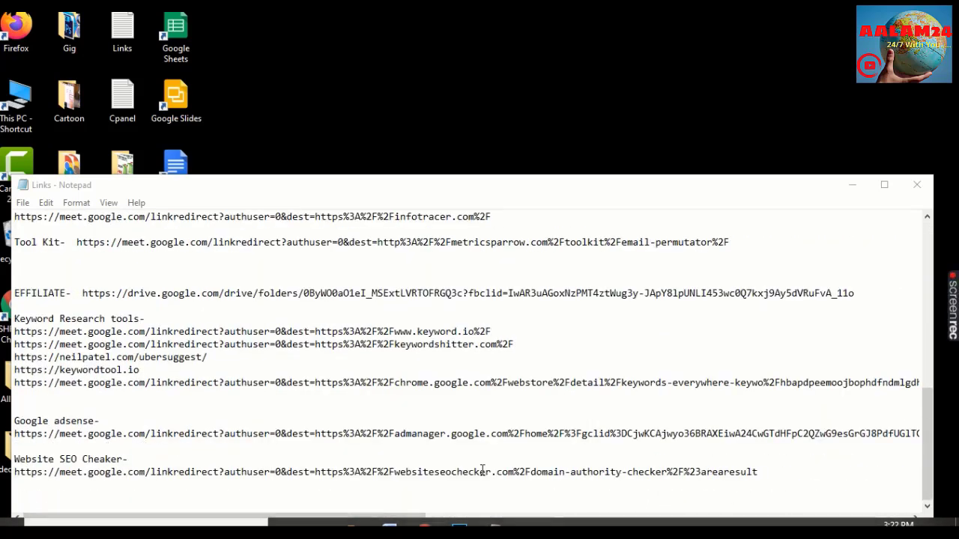
{"action": "left_click", "coordinate": [202, 493]}
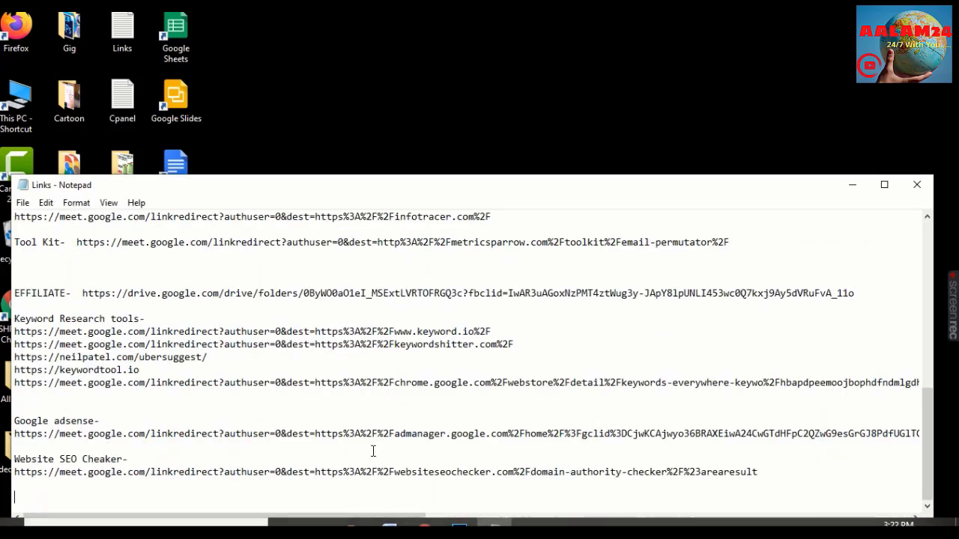
{"action": "type", "text": "https://ads.google.com/home/tools/keyword-planner/"}
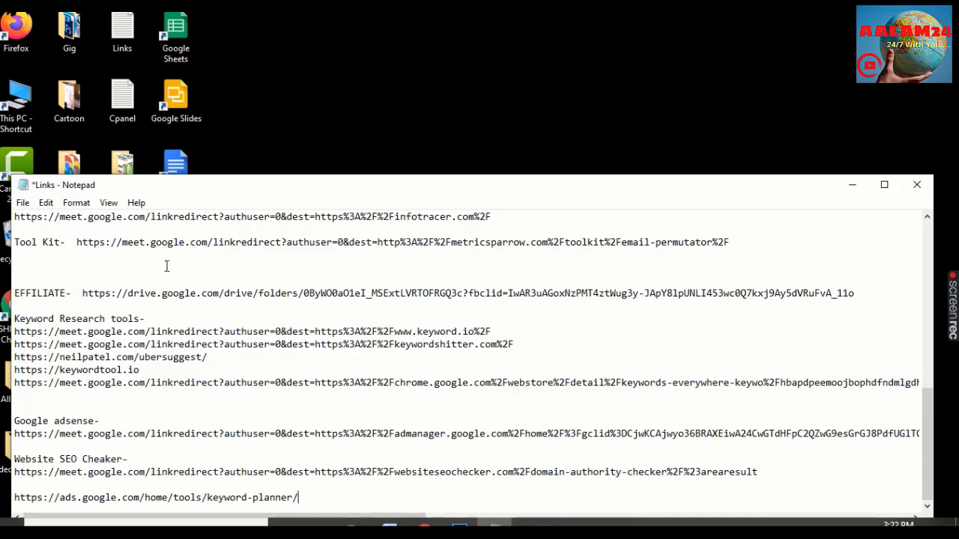
{"action": "left_click", "coordinate": [22, 202]}
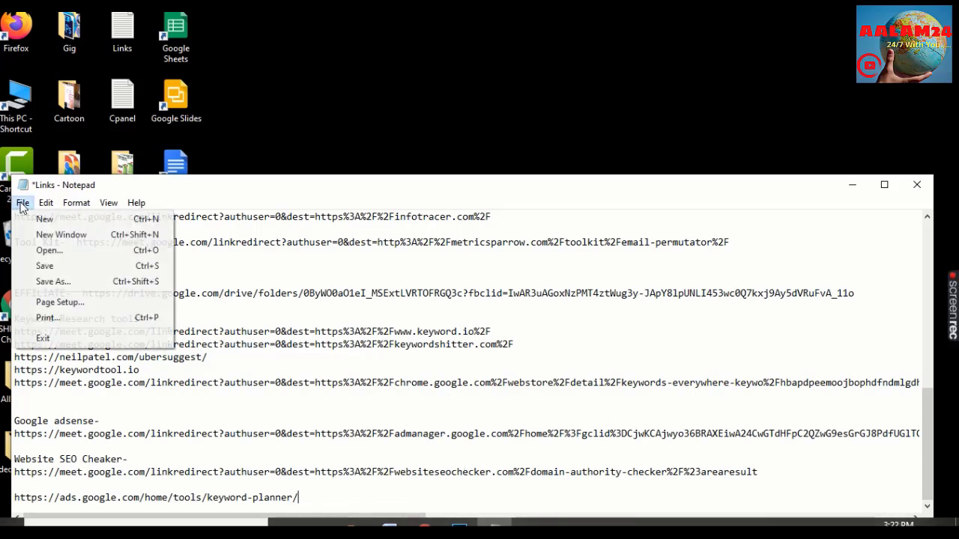
{"action": "left_click", "coordinate": [45, 265]}
{"action": "left_click", "coordinate": [917, 184]}
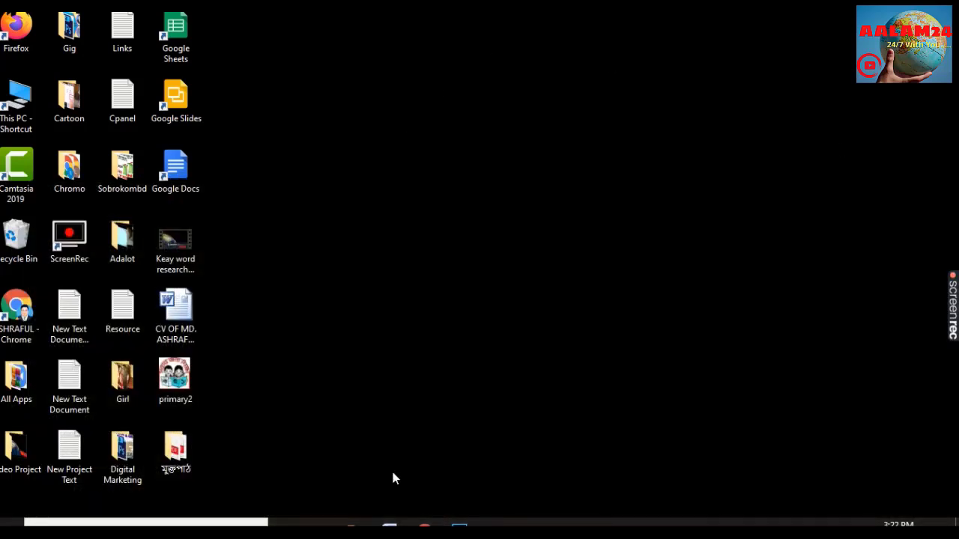
Return to the Meet call in Chrome and look through its participant list
{"action": "mouse_move", "coordinate": [424, 524]}
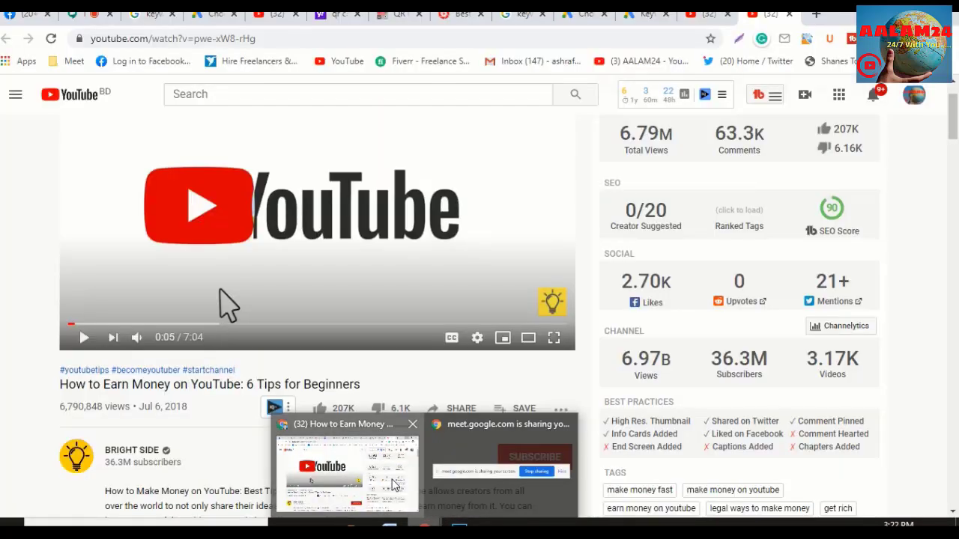
{"action": "left_click", "coordinate": [395, 486]}
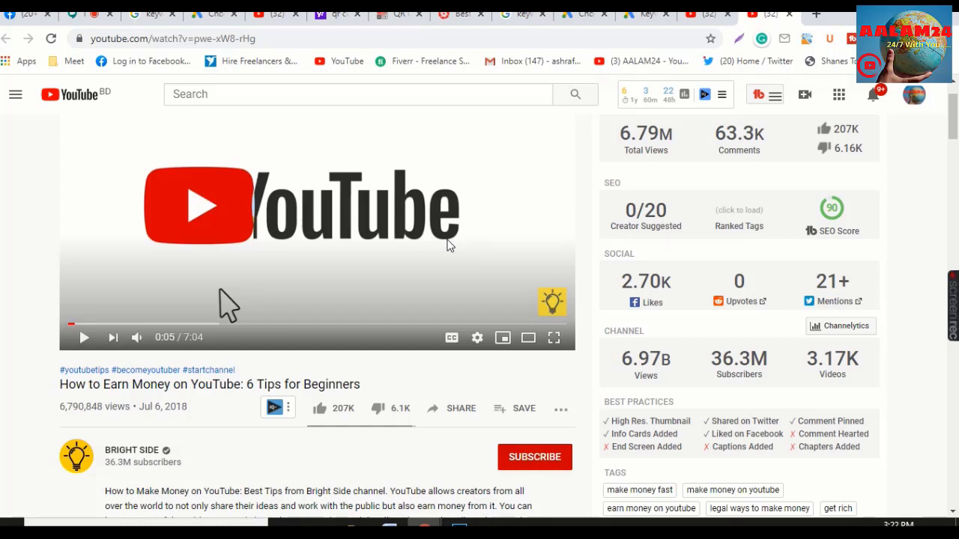
{"action": "left_click", "coordinate": [70, 16]}
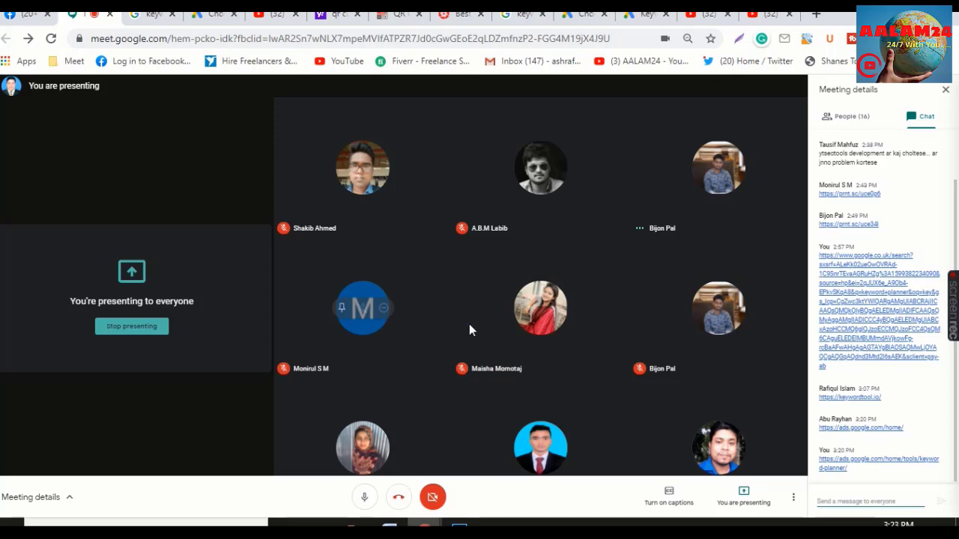
{"action": "left_click", "coordinate": [852, 118]}
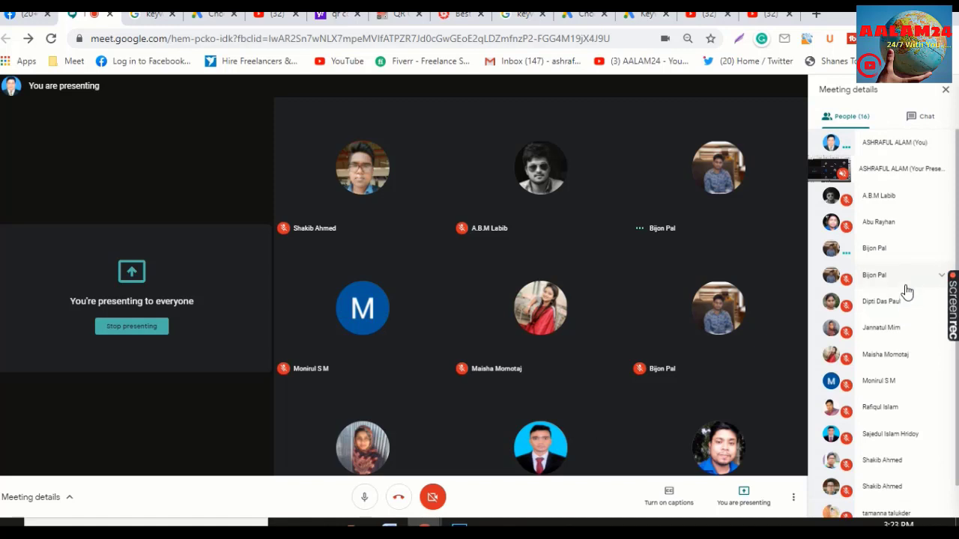
{"action": "scroll", "coordinate": [906, 290], "scroll_direction": "down", "scroll_amount": 1}
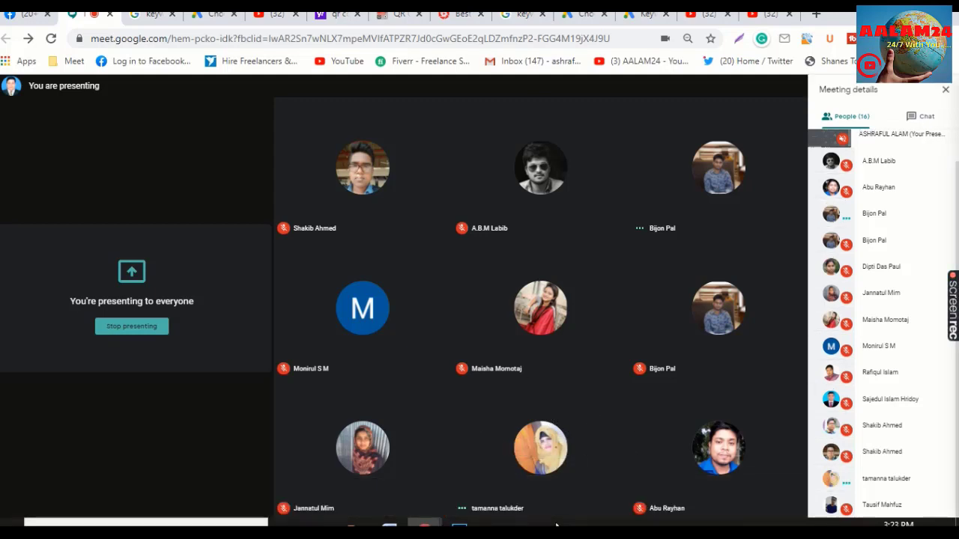
{"action": "mouse_move", "coordinate": [581, 479]}
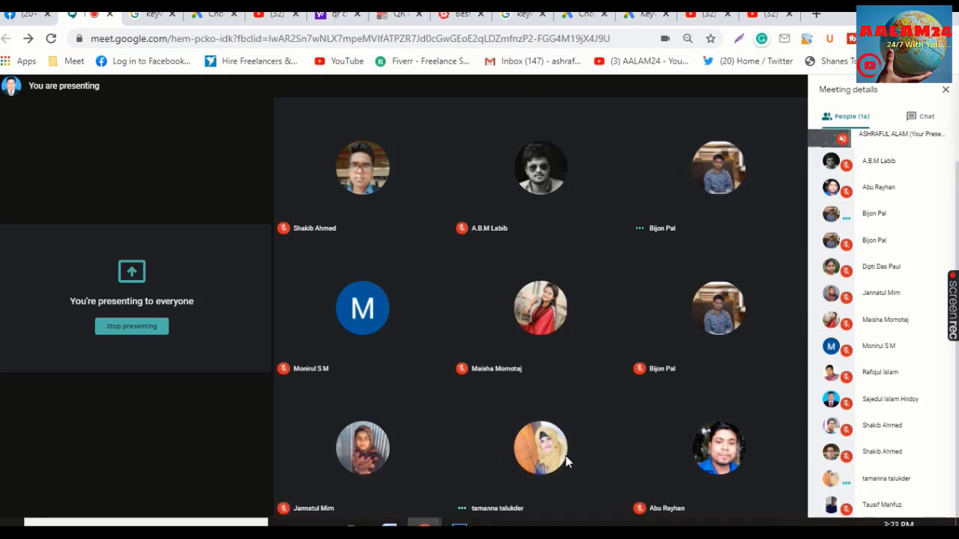
{"action": "mouse_move", "coordinate": [521, 425]}
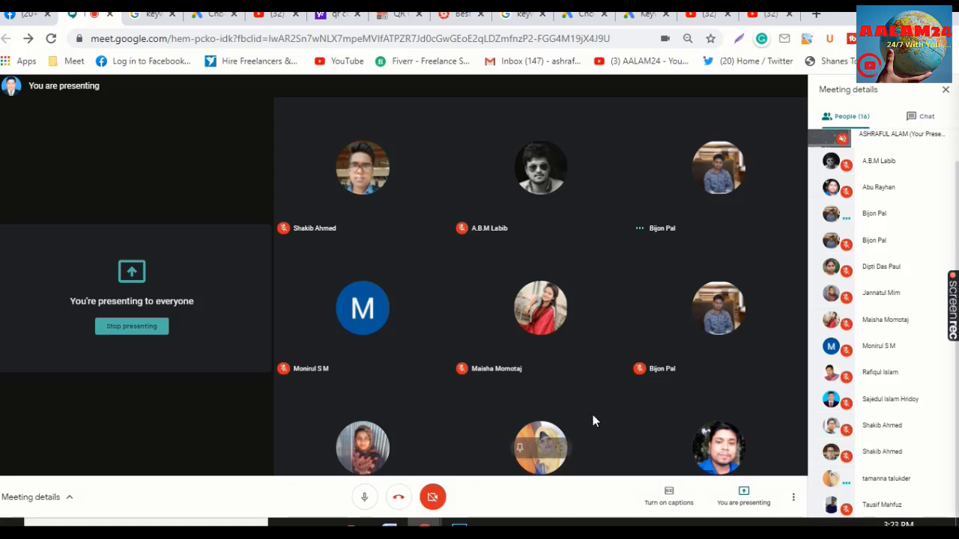
{"action": "mouse_move", "coordinate": [508, 449]}
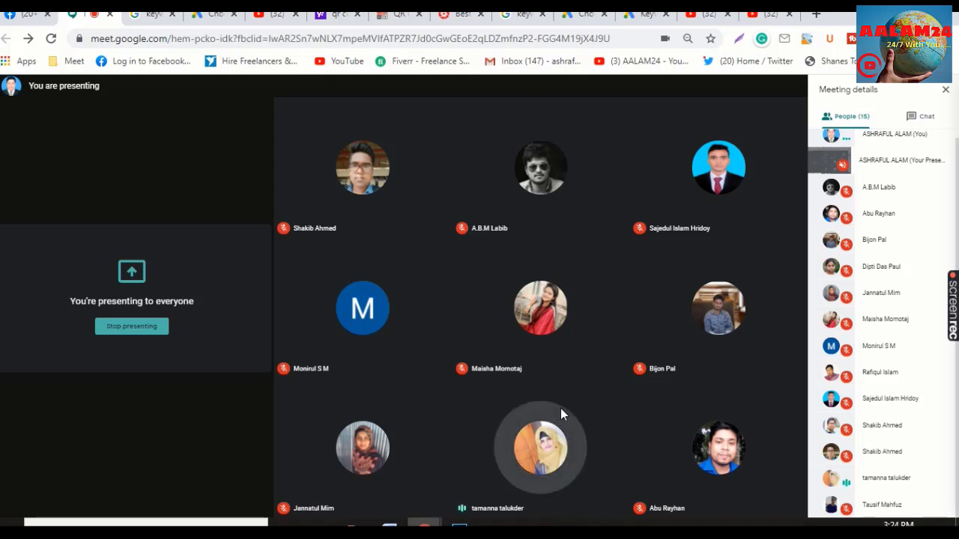
{"action": "mouse_move", "coordinate": [394, 432]}
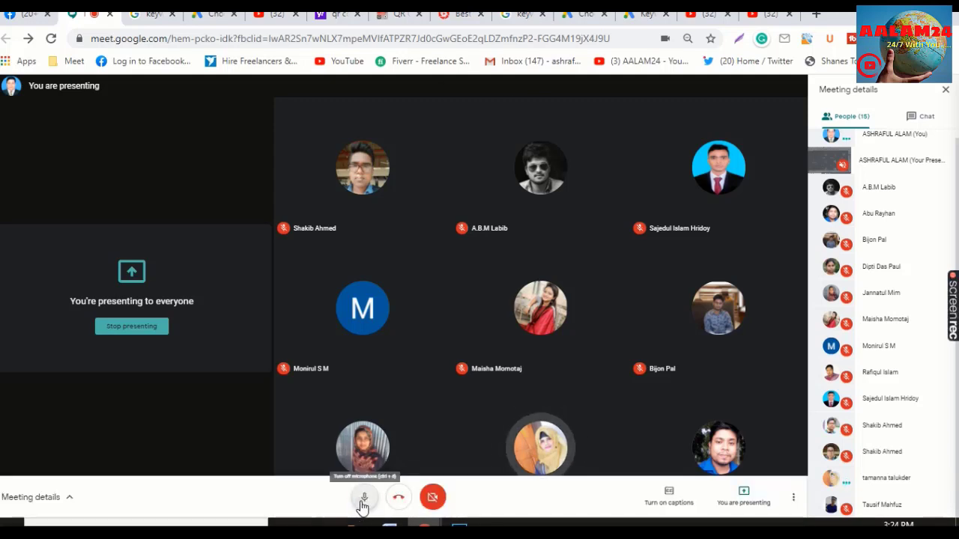
Mute the microphone in the Meet call, unmute it for a moment and mute it again
{"action": "left_click", "coordinate": [363, 498]}
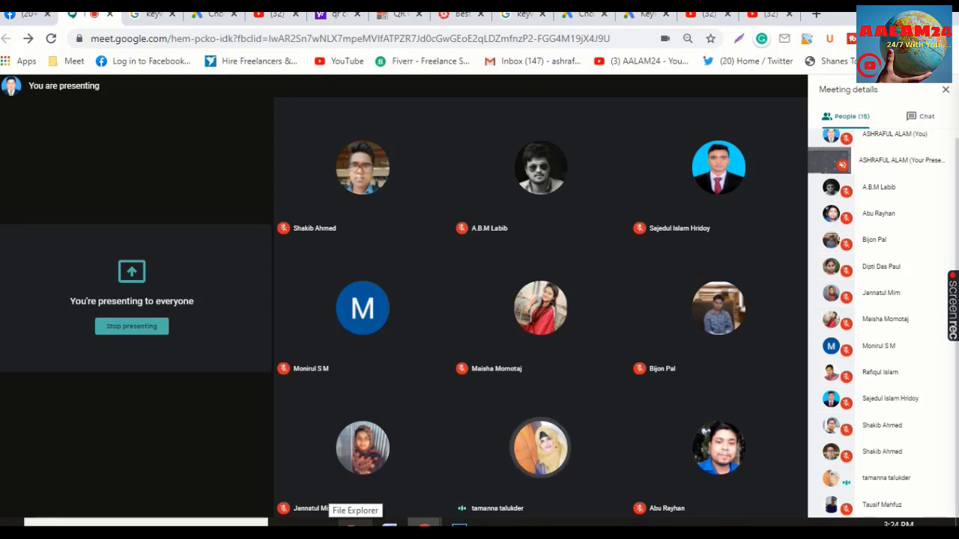
{"action": "mouse_move", "coordinate": [616, 453]}
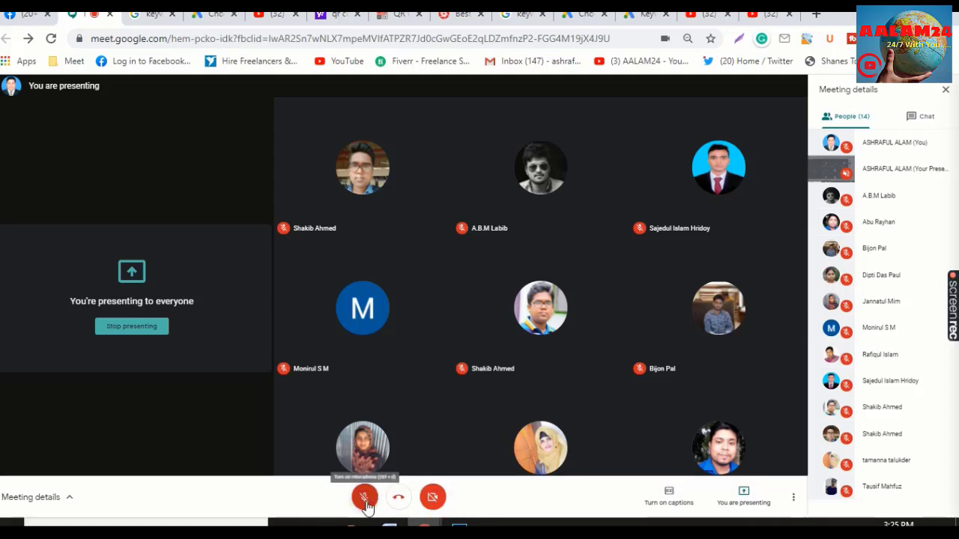
{"action": "left_click", "coordinate": [366, 500]}
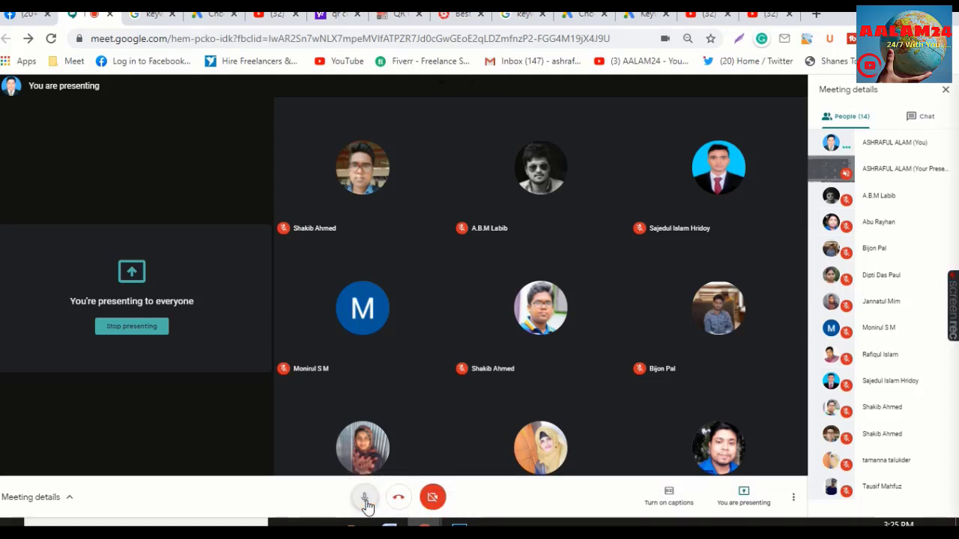
{"action": "left_click", "coordinate": [367, 495]}
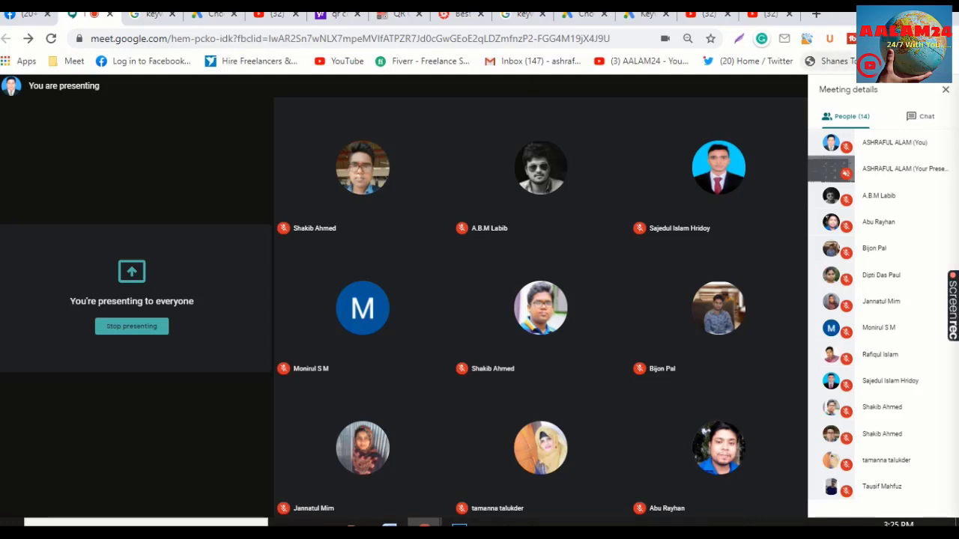
Back on the YouTube video, run a TubeBuddy Keyword Explorer search for "how to earn money on you tube"
{"action": "left_click", "coordinate": [762, 18]}
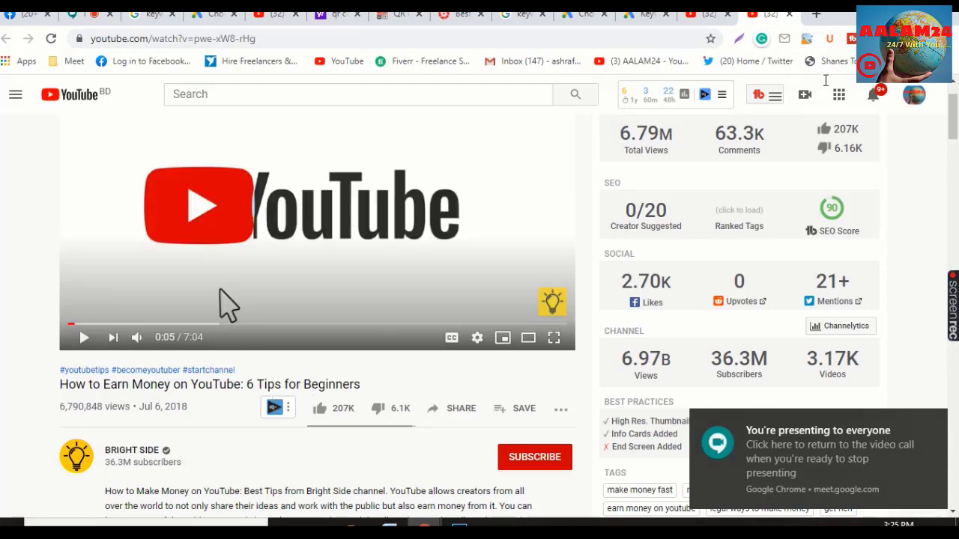
{"action": "right_click", "coordinate": [852, 38]}
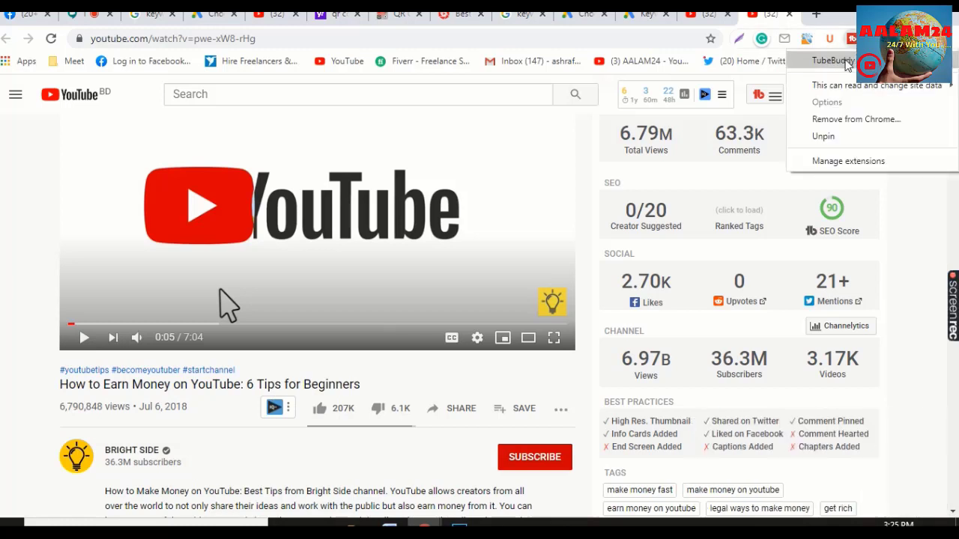
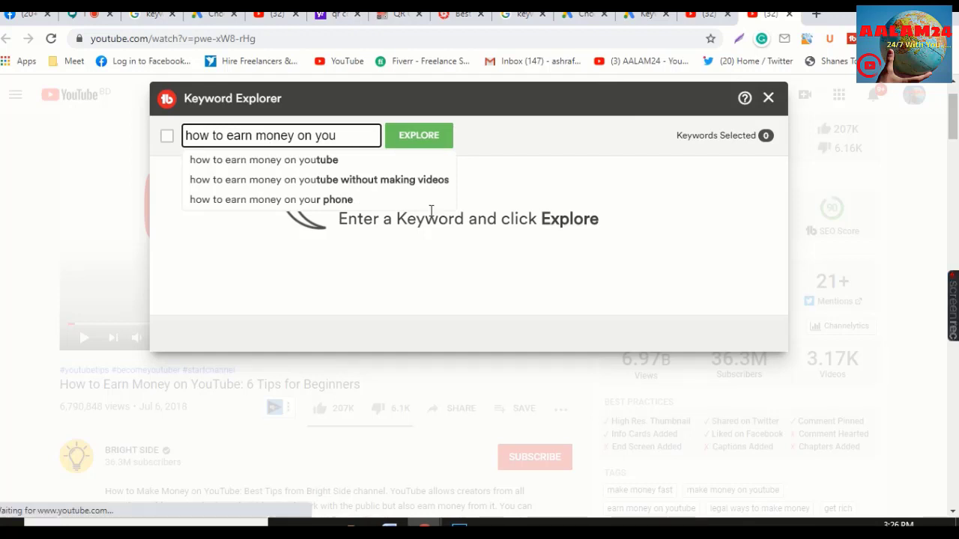
{"action": "type", "text": "tube"}
{"action": "left_click", "coordinate": [432, 141]}
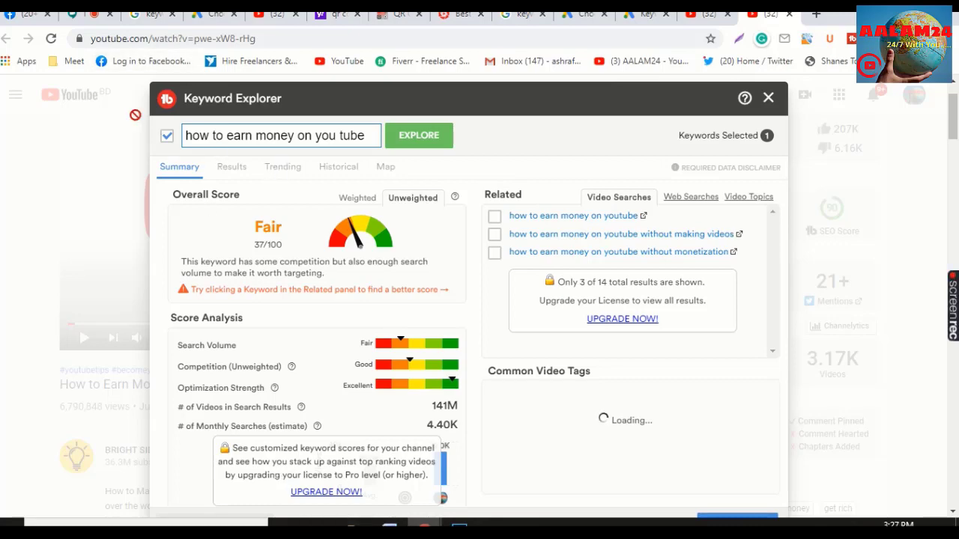
Unmute the microphone in the Meet call and return to the Keyword Explorer on the YouTube video
{"action": "left_click", "coordinate": [75, 15]}
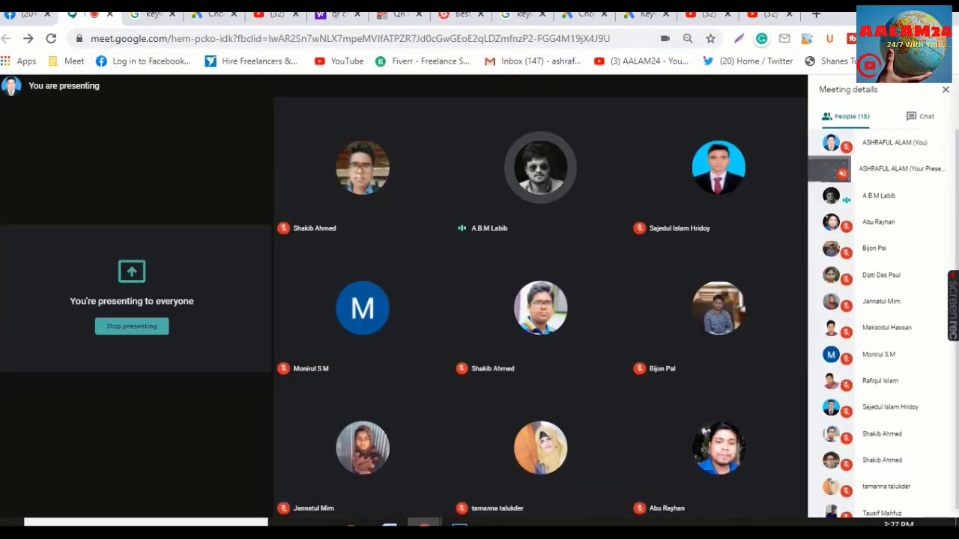
{"action": "left_click", "coordinate": [364, 498]}
{"action": "left_click", "coordinate": [768, 13]}
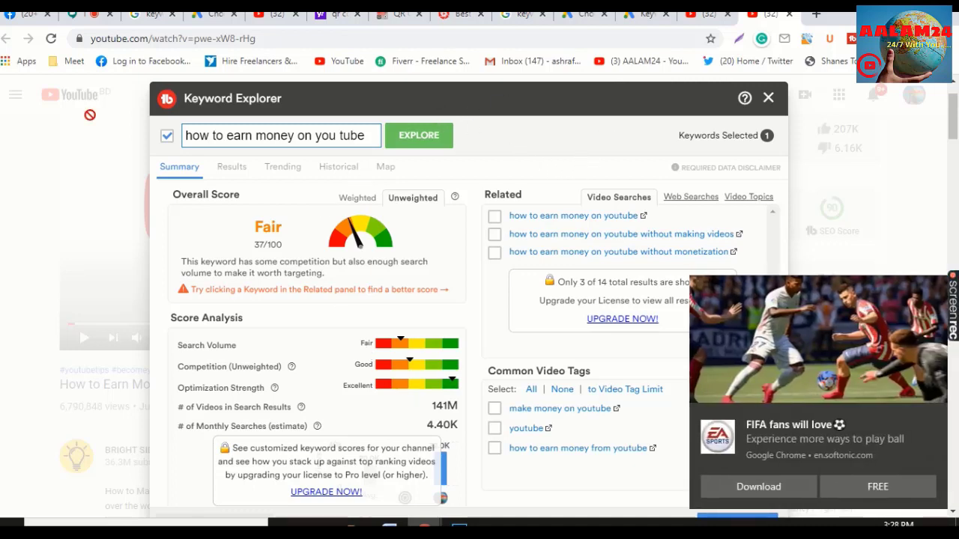
Revisit the Keyword Planner page and the Google results for "keyword planner", dismissing the FIFA advertisement notification
{"action": "left_click", "coordinate": [646, 20]}
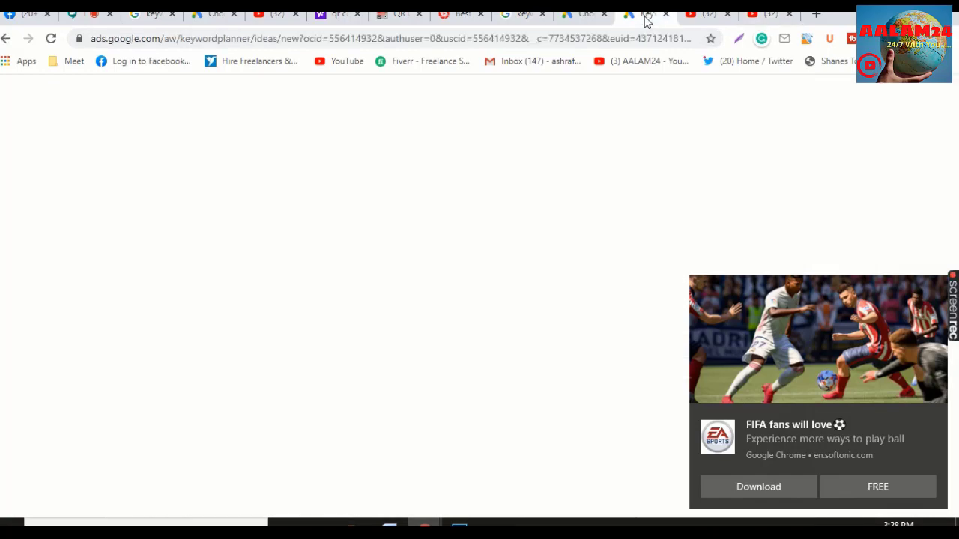
{"action": "left_click", "coordinate": [524, 18]}
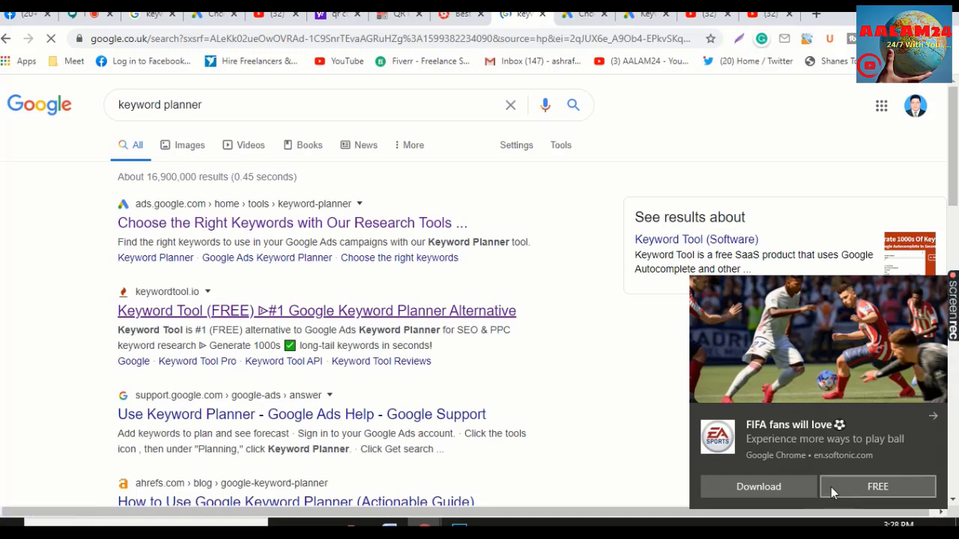
{"action": "left_click", "coordinate": [932, 417]}
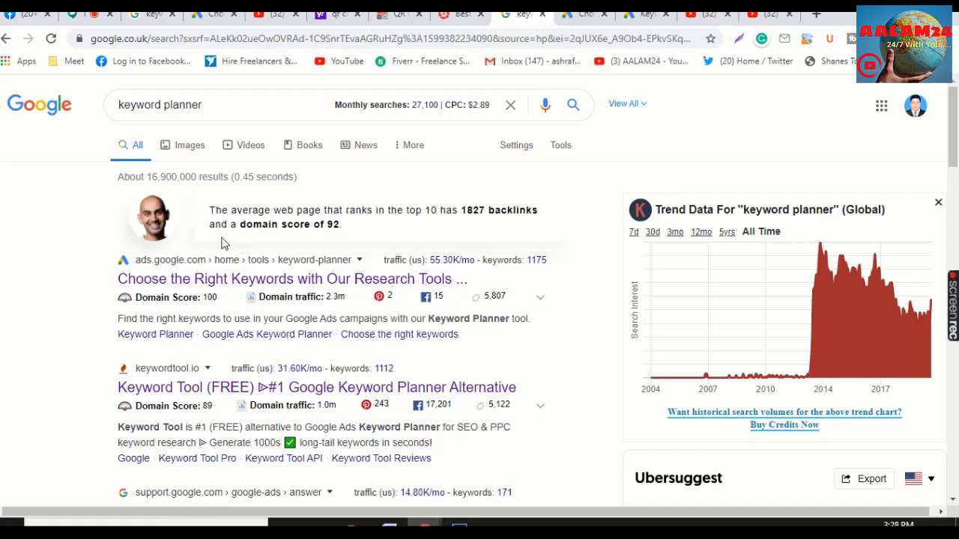
Return to the Keyword Explorer and examine the score analysis of the searched keyword, highlighting its word "earn"
{"action": "left_click", "coordinate": [767, 16]}
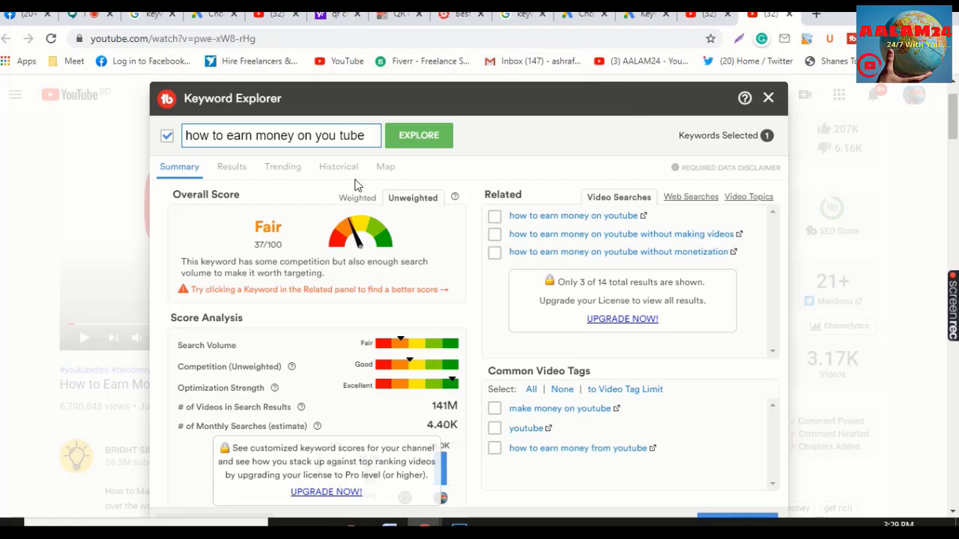
{"action": "double_click", "coordinate": [251, 136]}
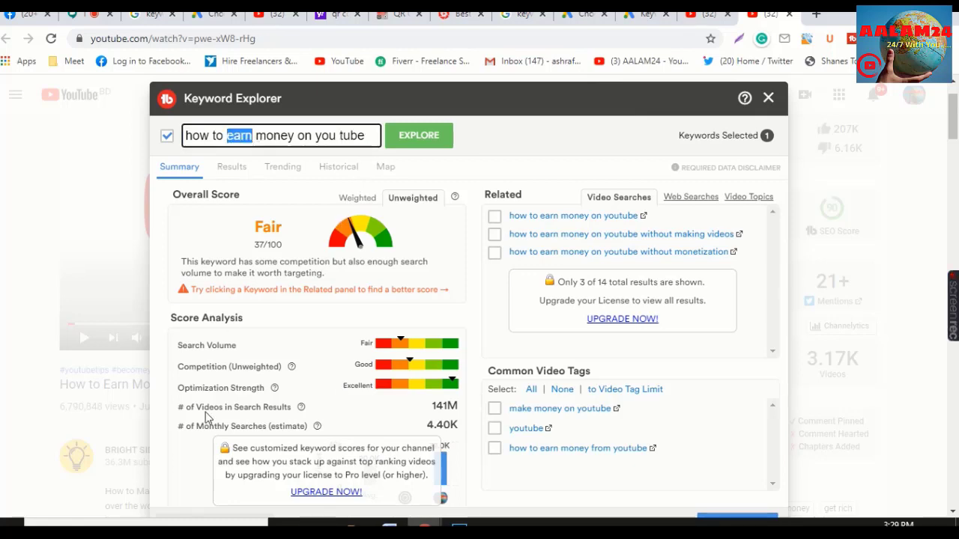
Change the word "earn" in the keyword to "make" and explore "how to make money on you tube"
{"action": "type", "text": "ma"}
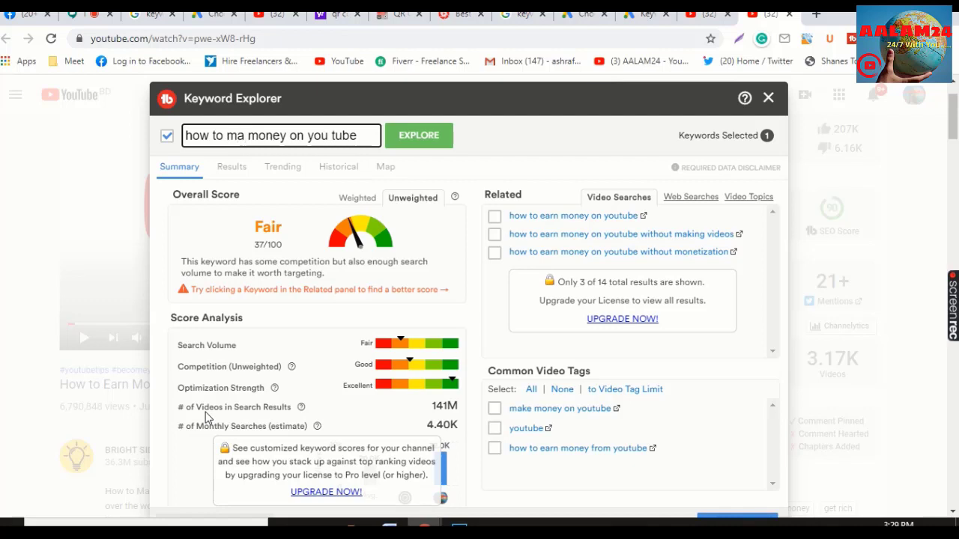
{"action": "type", "text": "ke"}
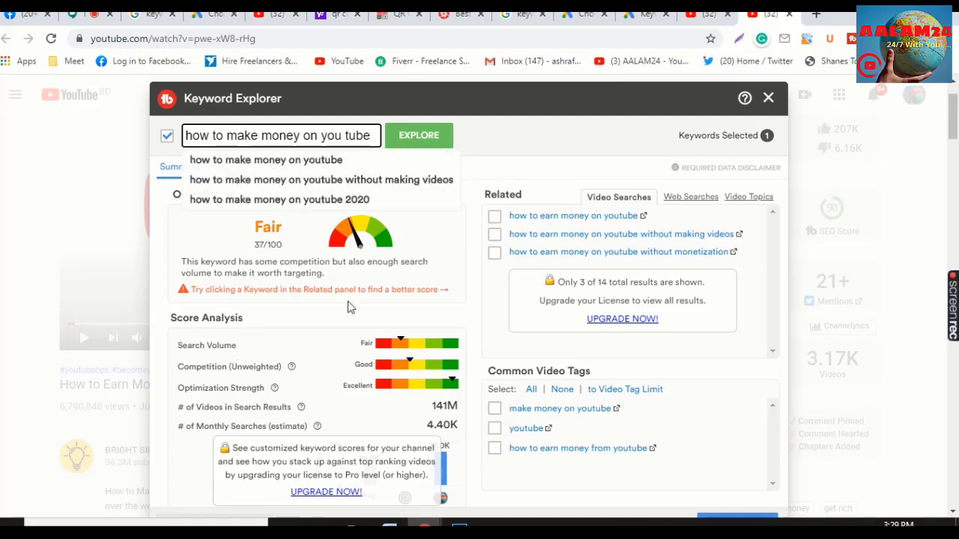
{"action": "left_click", "coordinate": [428, 139]}
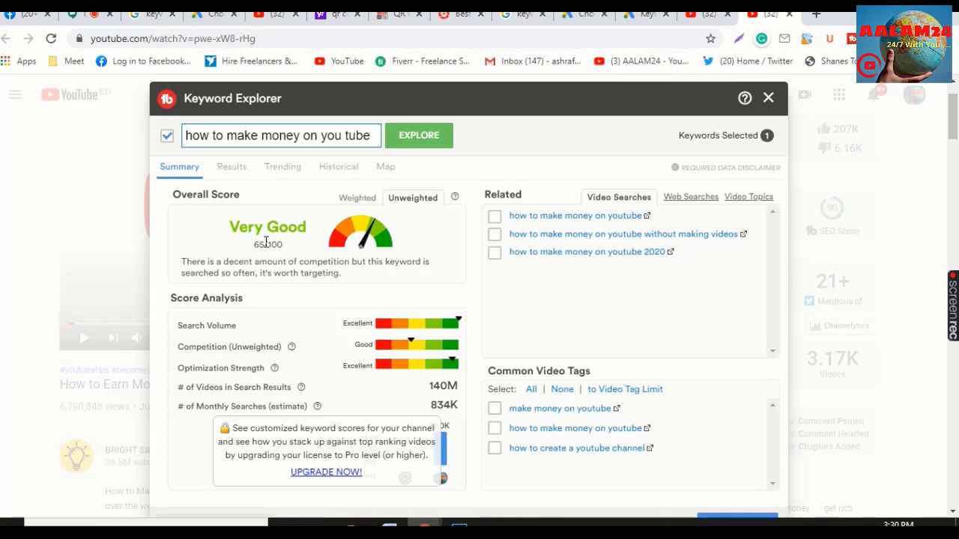
Replace the keyword with the Bengali phrase "বাঙ্গালী খাবার" and explore it in the Keyword Explorer
{"action": "left_click", "coordinate": [375, 136]}
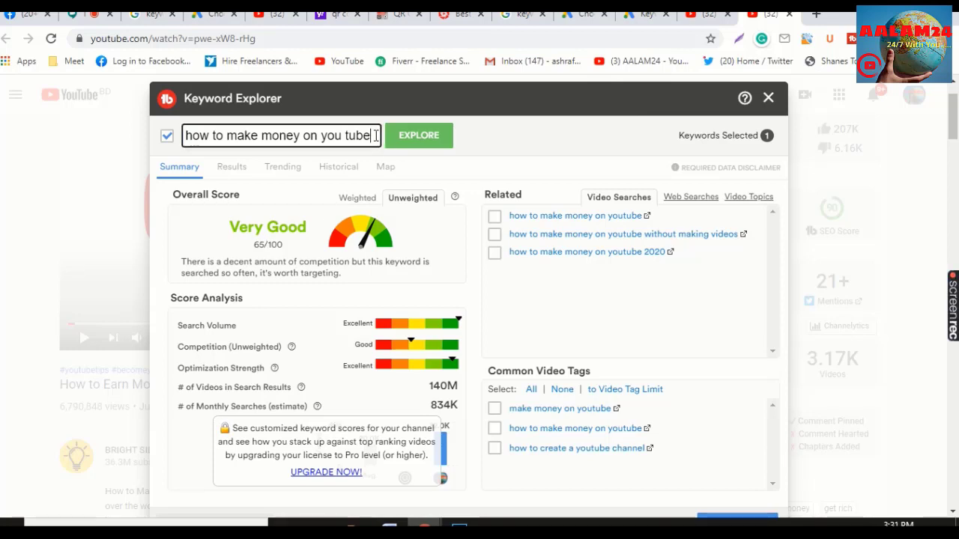
{"action": "left_click_drag", "start_coordinate": [376, 136], "coordinate": [155, 127]}
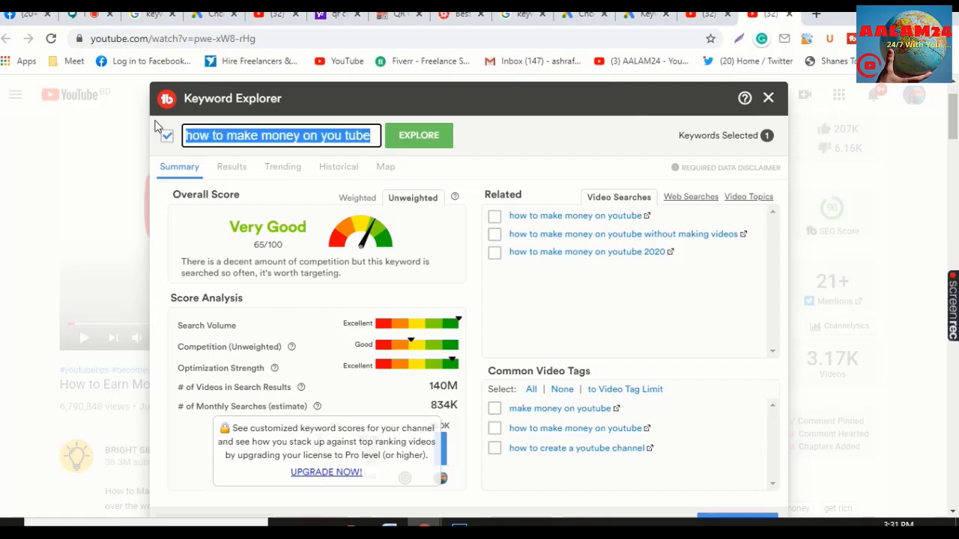
{"action": "type", "text": "hবা"}
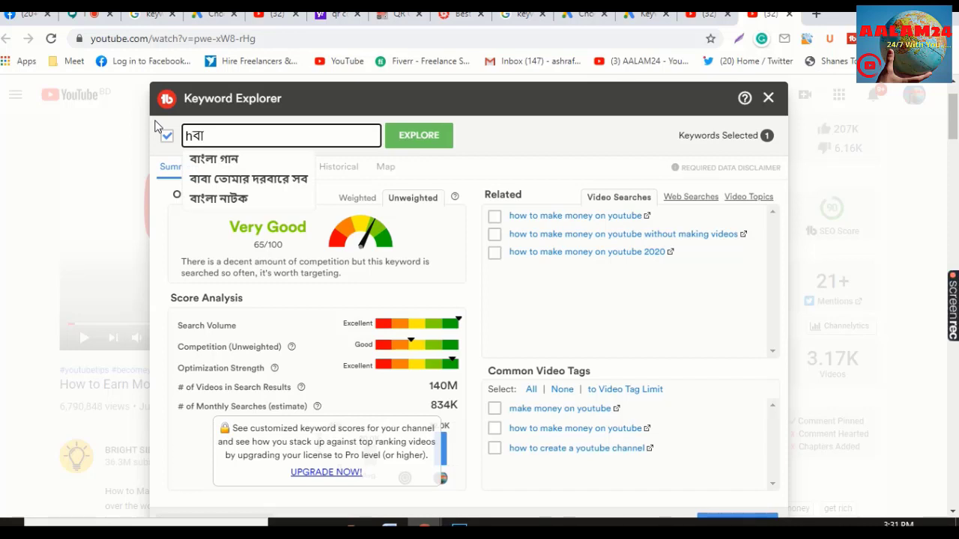
{"action": "key", "text": "BackSpace"}
{"action": "key", "text": "BackSpace"}
{"action": "key", "text": "BackSpace"}
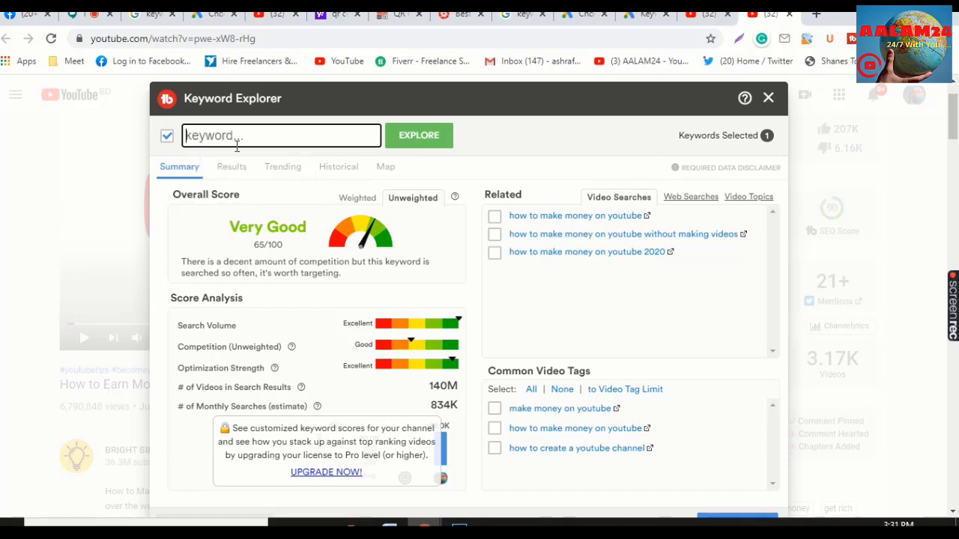
{"action": "type", "text": "বা"}
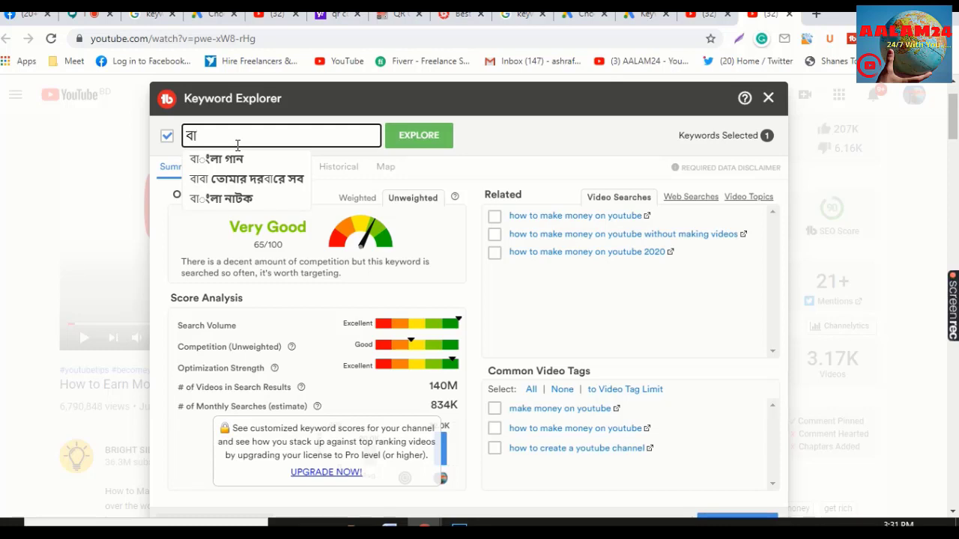
{"action": "type", "text": "ঙ্"}
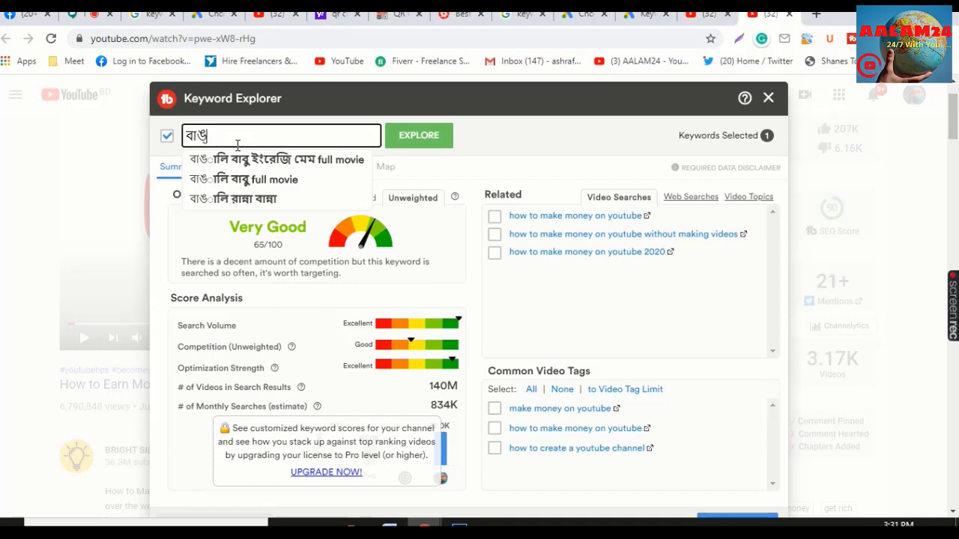
{"action": "type", "text": "গালী খ"}
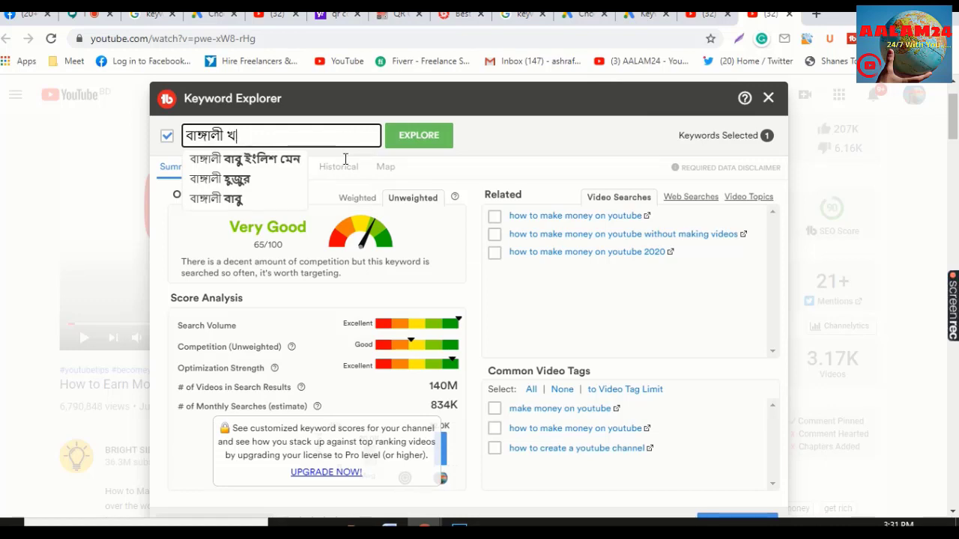
{"action": "type", "text": "াবার"}
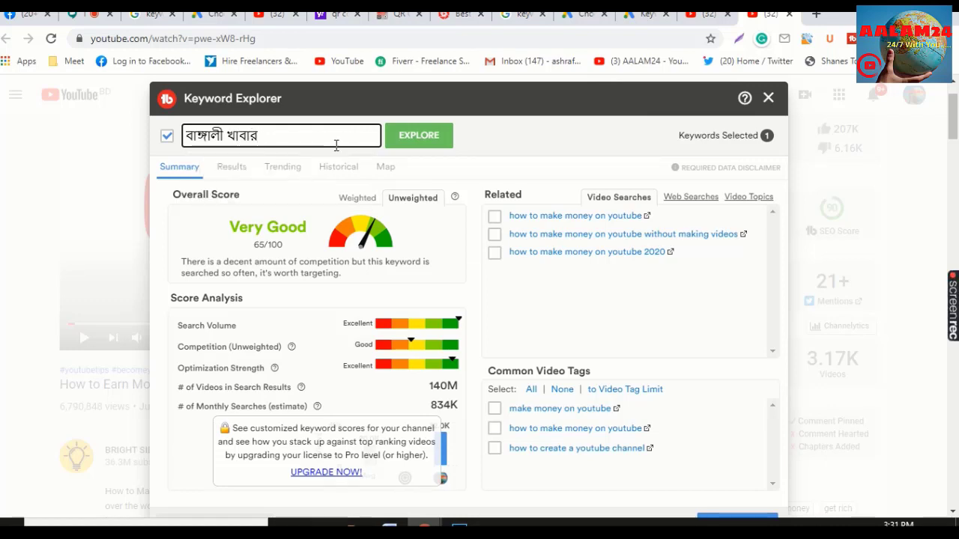
{"action": "left_click", "coordinate": [424, 141]}
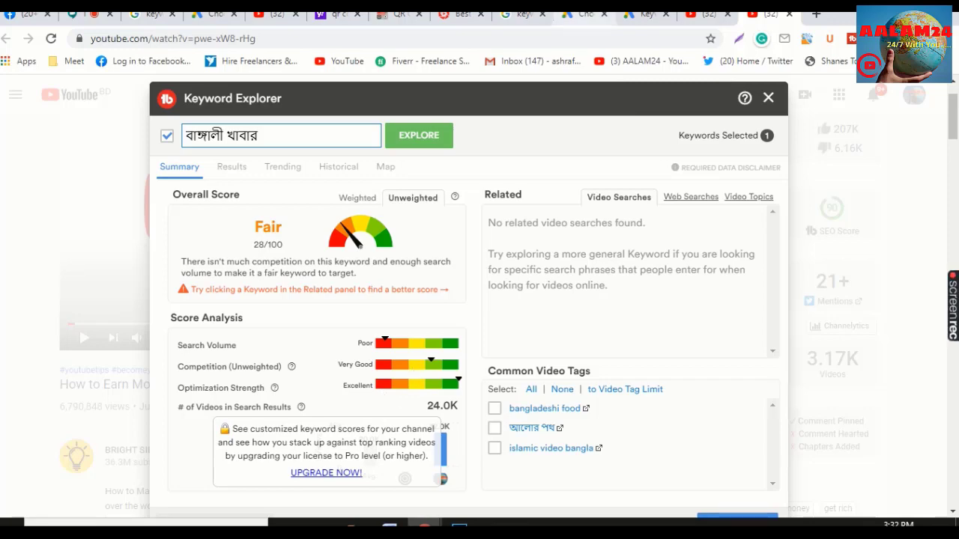
Revisit the Google results for "keyword planner" and the Google Ads Keyword Planner page, looking over the top search results
{"action": "left_click", "coordinate": [521, 17]}
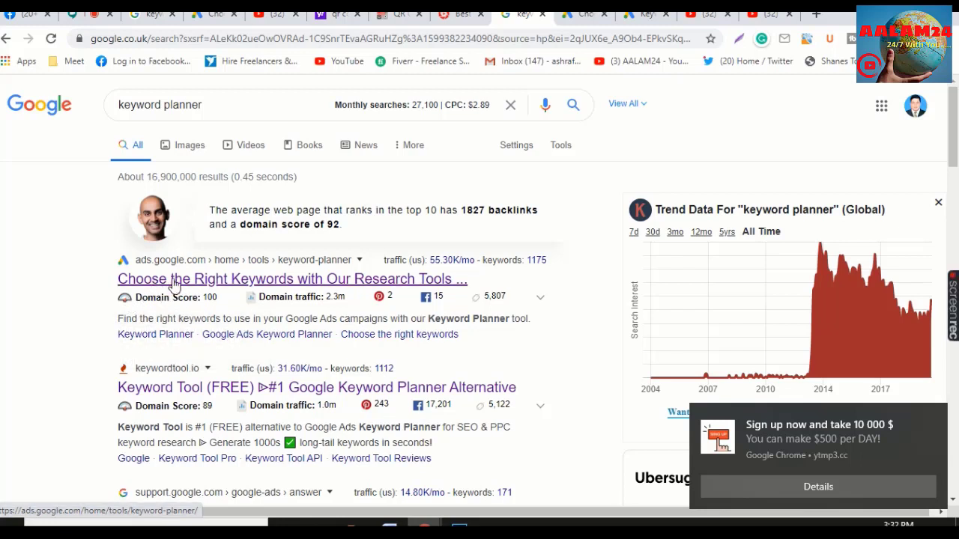
{"action": "left_click", "coordinate": [573, 20]}
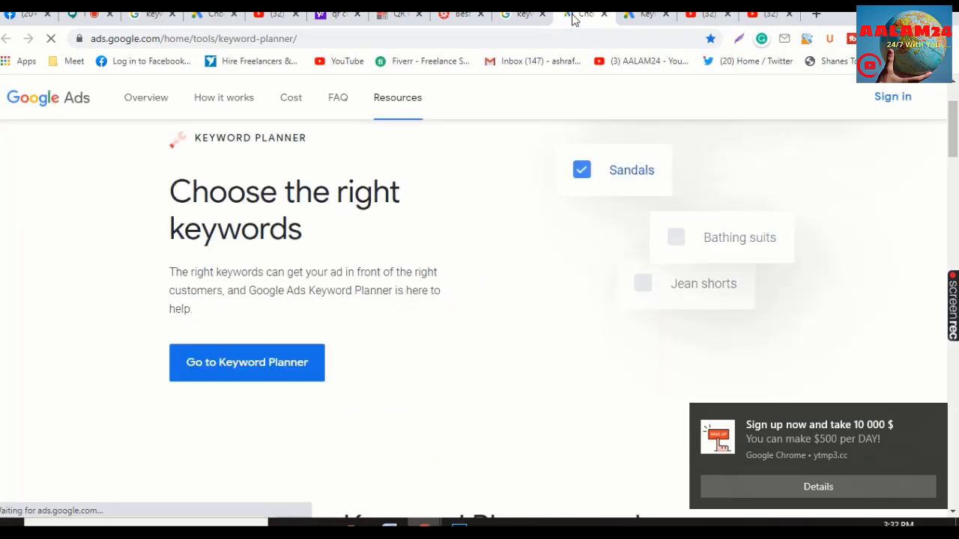
{"action": "left_click", "coordinate": [524, 15]}
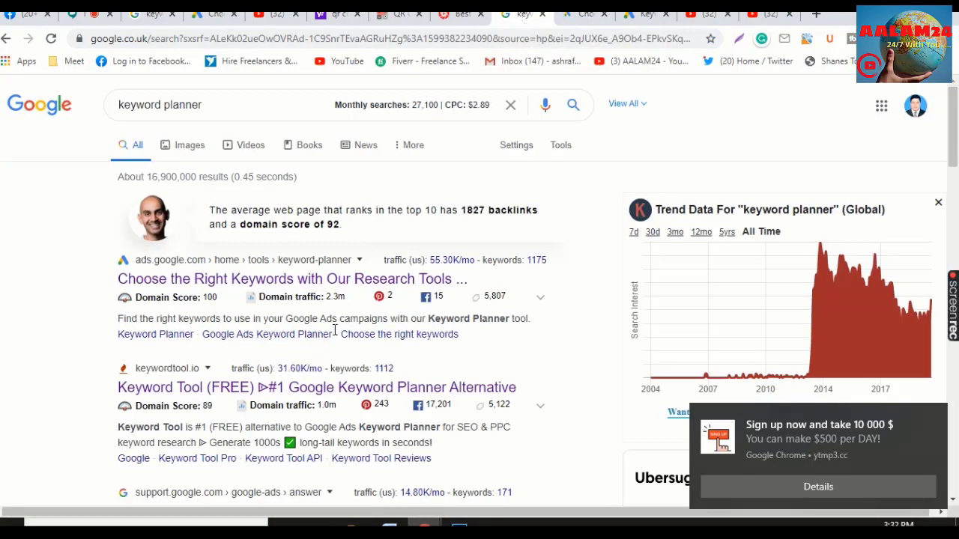
{"action": "scroll", "coordinate": [334, 333], "scroll_direction": "down", "scroll_amount": 3}
{"action": "scroll", "coordinate": [335, 333], "scroll_direction": "up", "scroll_amount": 3}
{"action": "scroll", "coordinate": [335, 332], "scroll_direction": "down", "scroll_amount": 3}
{"action": "scroll", "coordinate": [335, 333], "scroll_direction": "up", "scroll_amount": 3}
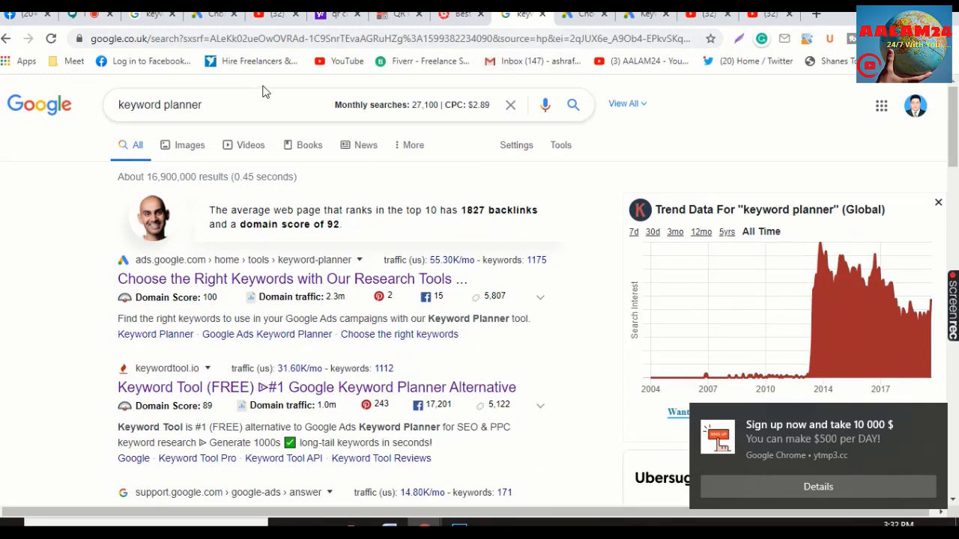
Copy the full web address of the Google Ads Keyword Planner page
{"action": "left_click", "coordinate": [586, 14]}
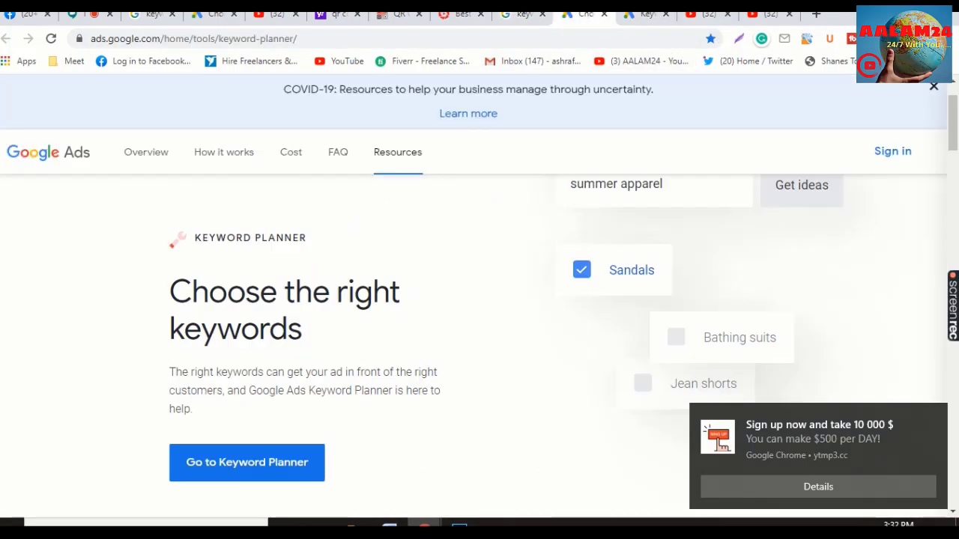
{"action": "left_click", "coordinate": [341, 37]}
{"action": "left_click", "coordinate": [354, 36]}
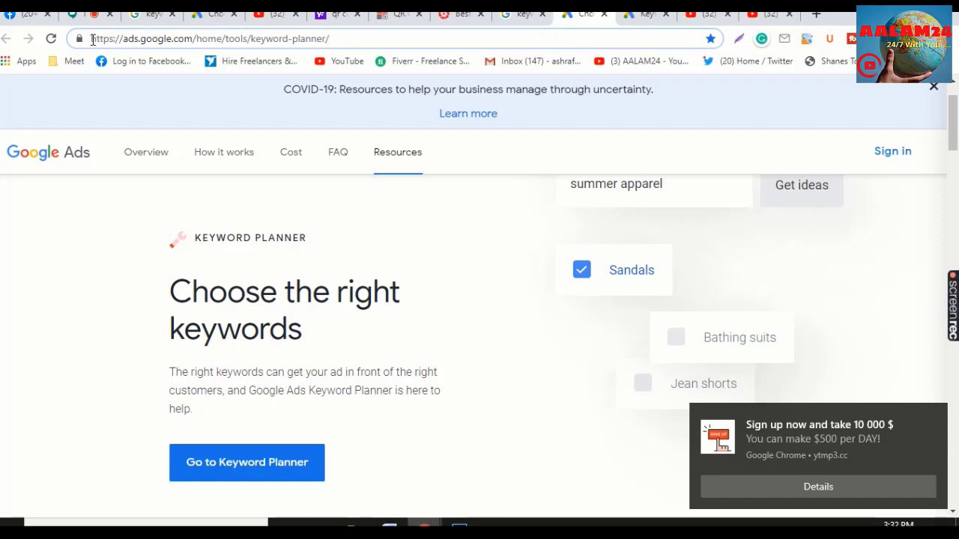
{"action": "left_click_drag", "start_coordinate": [91, 39], "coordinate": [355, 39]}
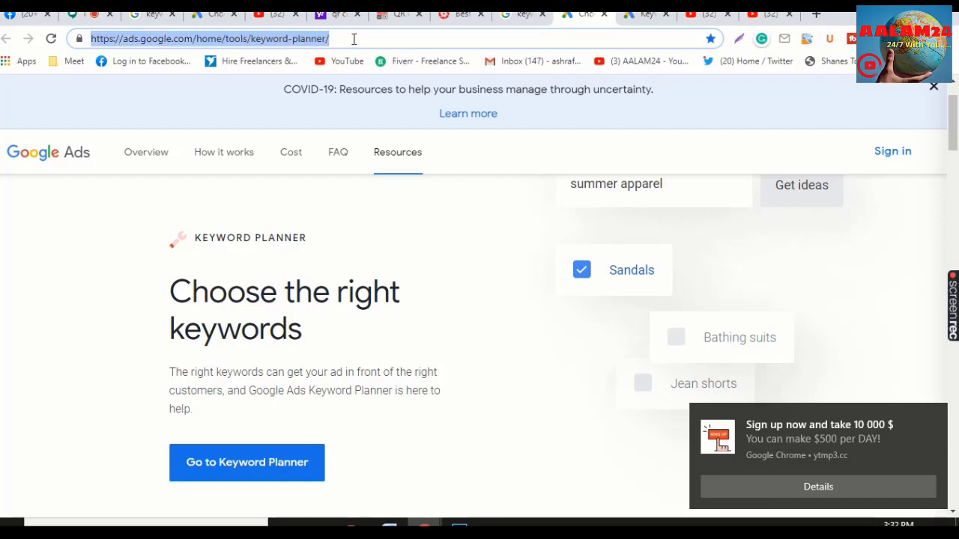
{"action": "right_click", "coordinate": [299, 43]}
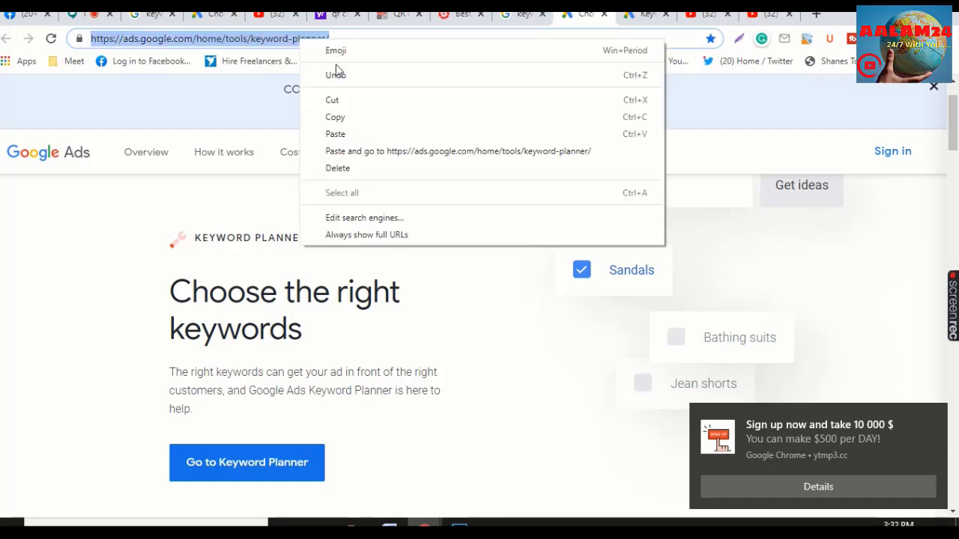
{"action": "left_click", "coordinate": [343, 118]}
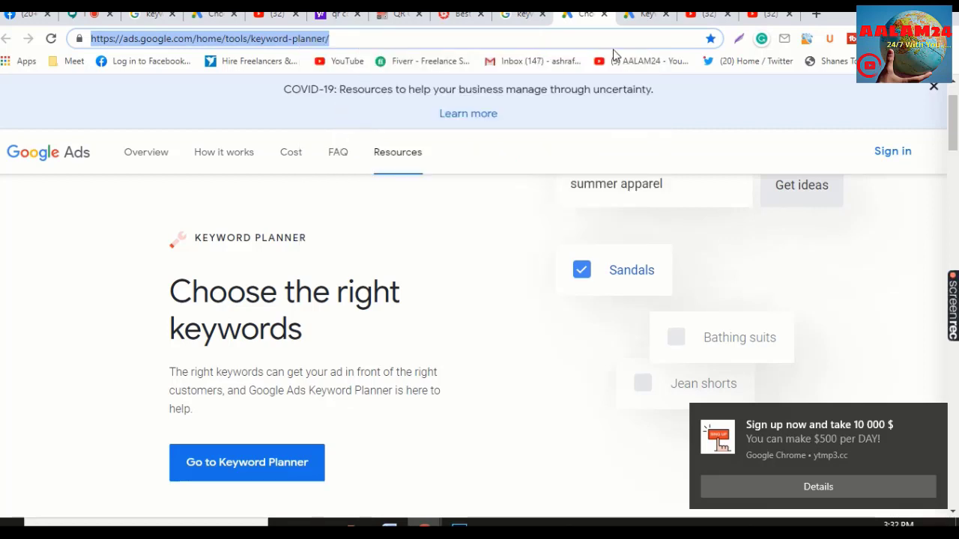
Switch to the Meet call and clear all Windows notifications, including the sign-up advertisement
{"action": "left_click", "coordinate": [84, 16]}
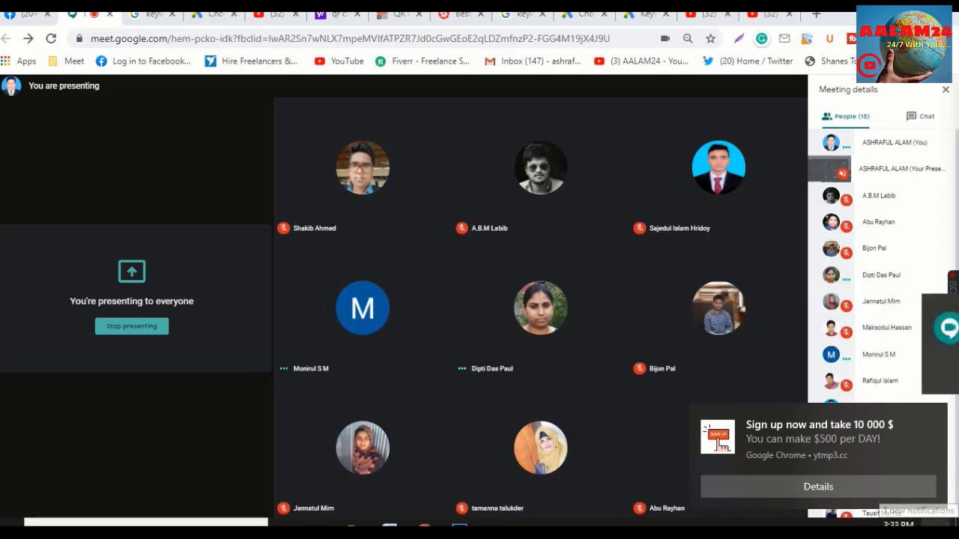
{"action": "left_click", "coordinate": [945, 525]}
{"action": "left_click", "coordinate": [915, 355]}
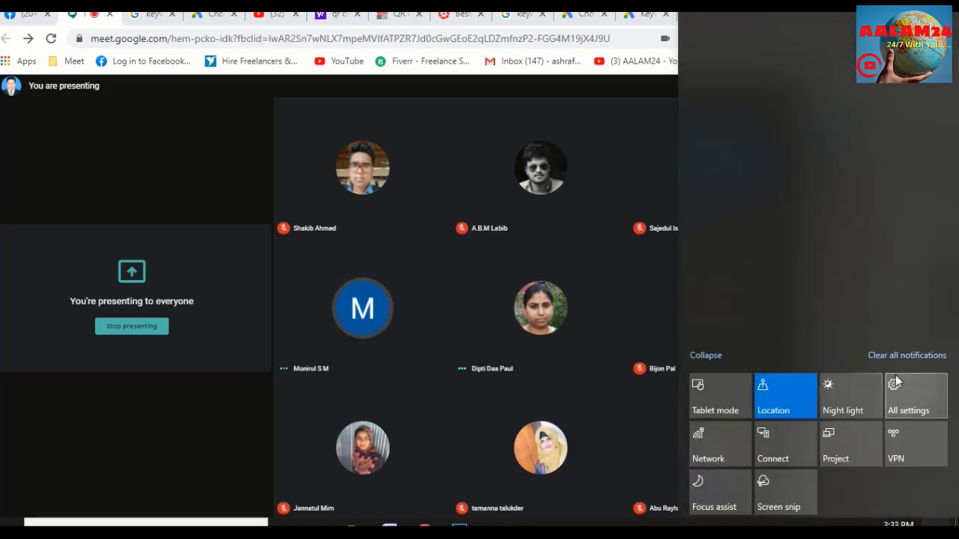
{"action": "key", "text": "Escape"}
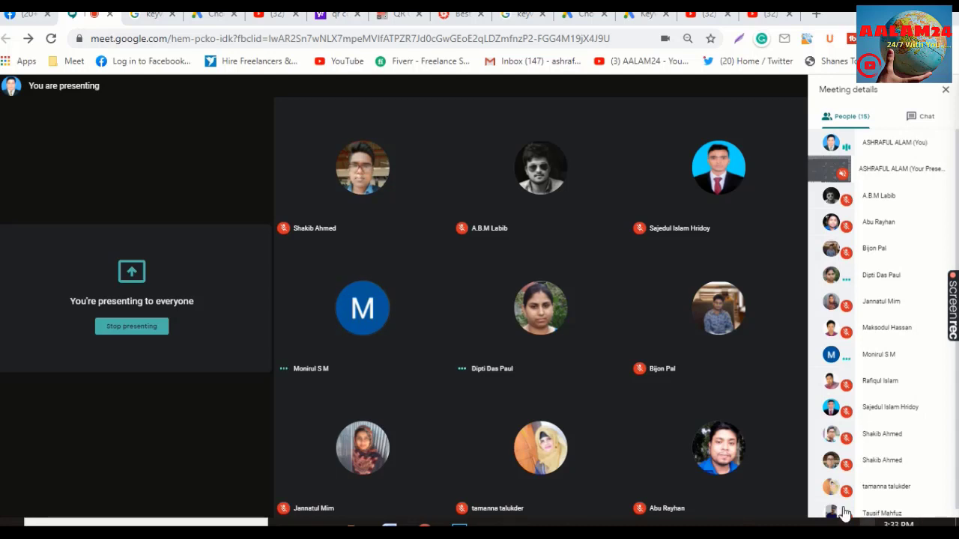
Send the copied Keyword Planner link to everyone in the meeting chat
{"action": "left_click", "coordinate": [913, 117]}
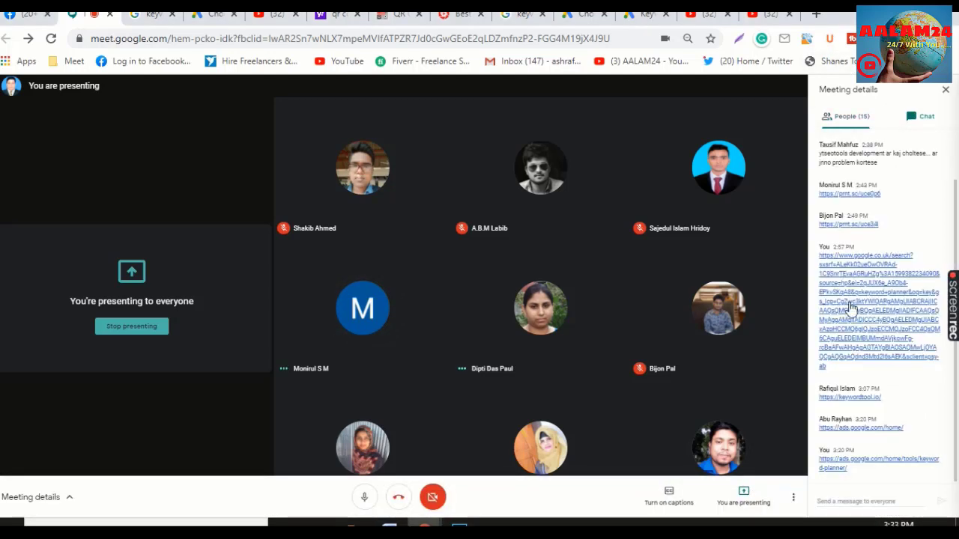
{"action": "left_click", "coordinate": [840, 494]}
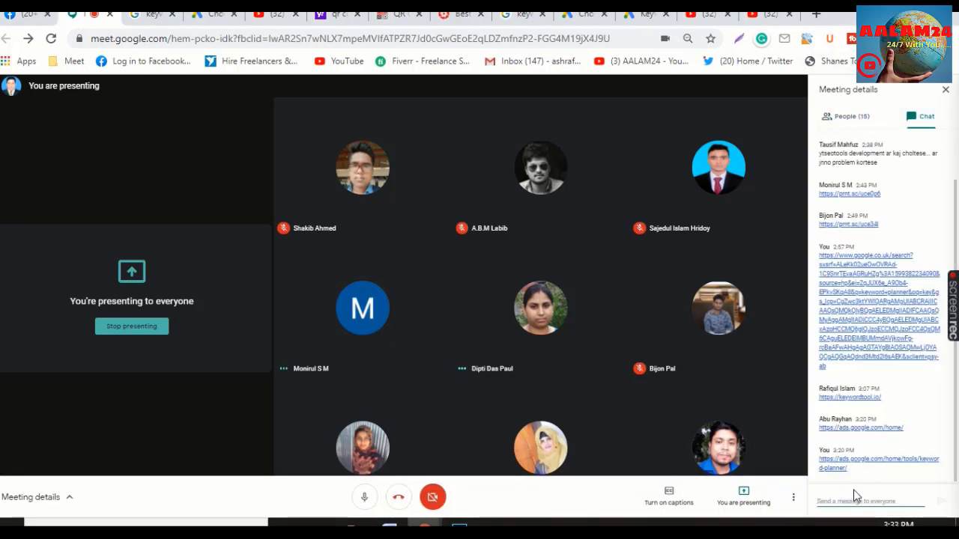
{"action": "key", "text": "ctrl+v"}
{"action": "key", "text": "Return"}
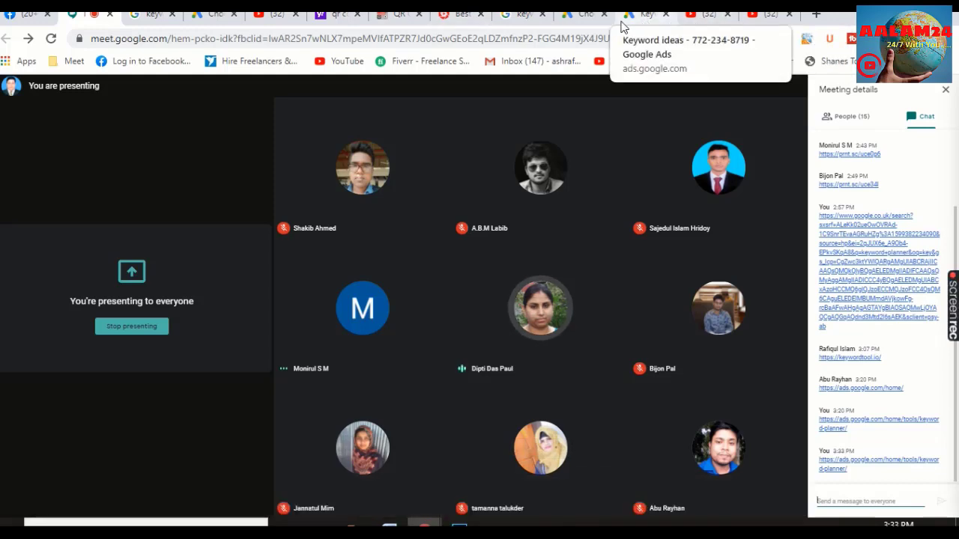
Review the Keyword Planner page and the Google results for "keyword planner", ending back at the Meet call's chat
{"action": "left_click", "coordinate": [517, 18]}
{"action": "left_click", "coordinate": [574, 20]}
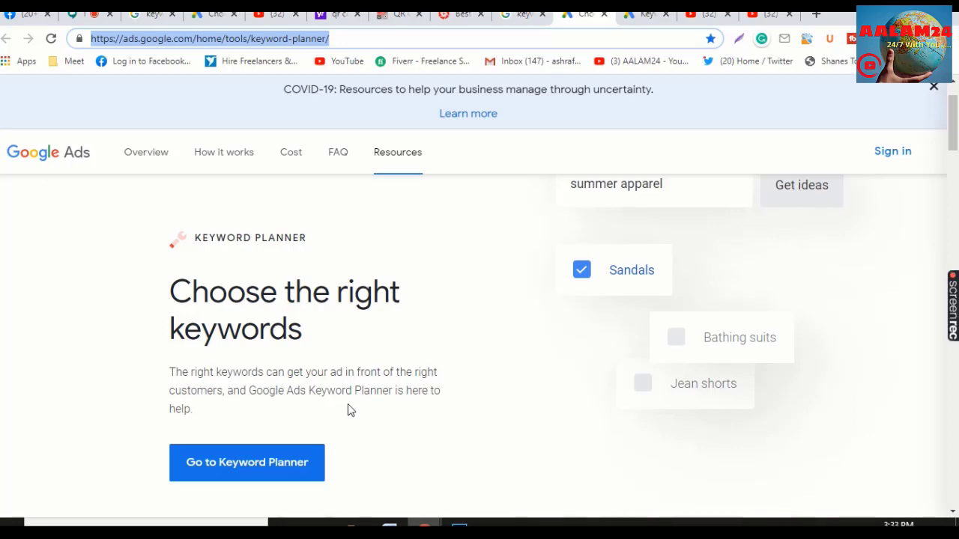
{"action": "scroll", "coordinate": [352, 394], "scroll_direction": "up", "scroll_amount": 1}
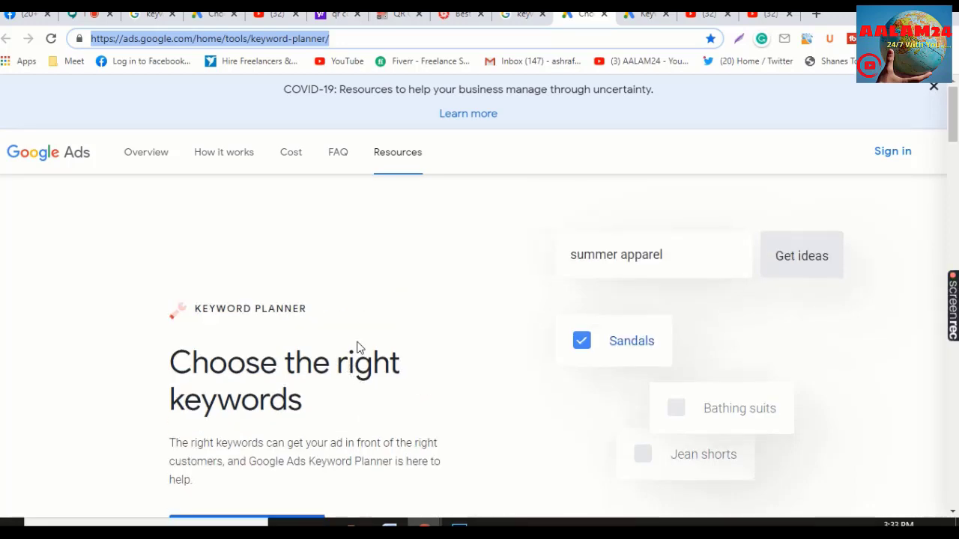
{"action": "scroll", "coordinate": [356, 347], "scroll_direction": "down", "scroll_amount": 2}
{"action": "left_click", "coordinate": [517, 18]}
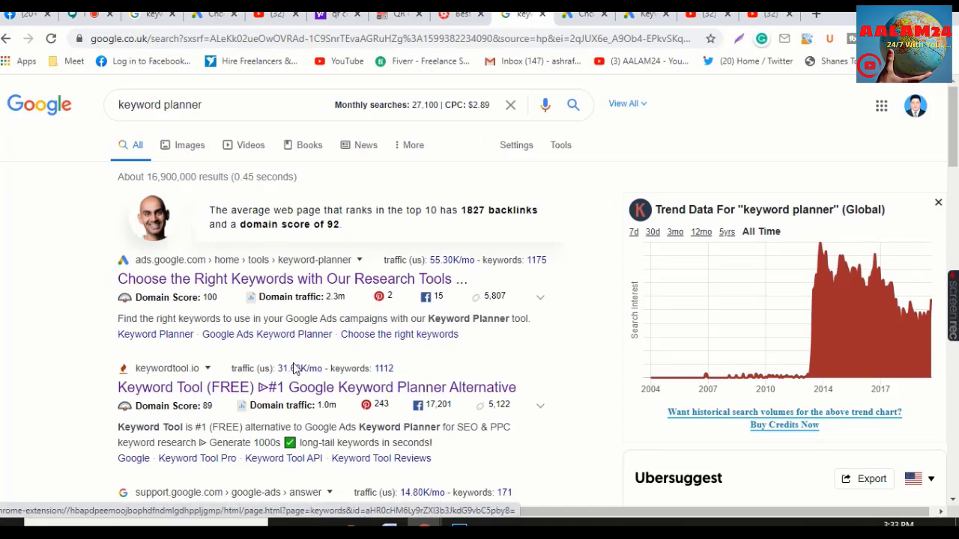
{"action": "scroll", "coordinate": [295, 373], "scroll_direction": "down", "scroll_amount": 2}
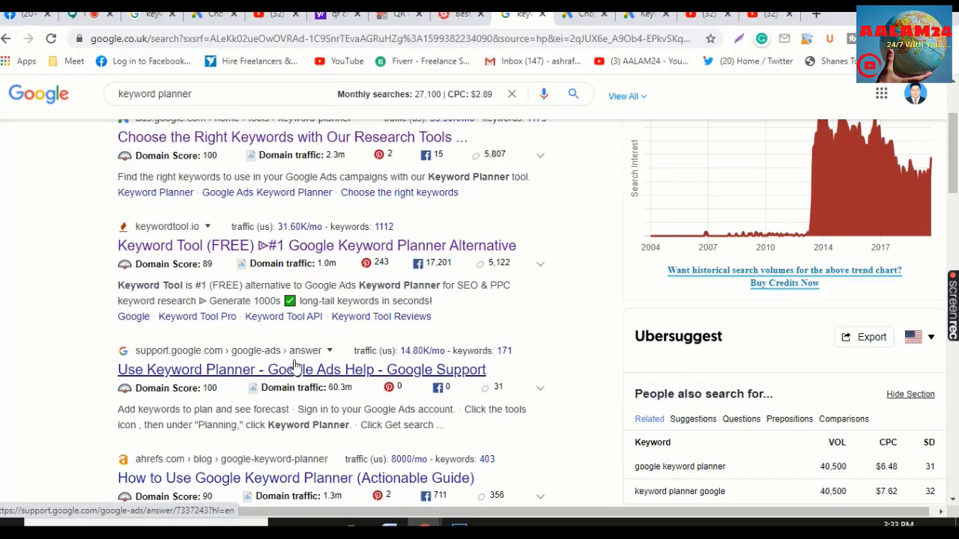
{"action": "scroll", "coordinate": [294, 367], "scroll_direction": "up", "scroll_amount": 2}
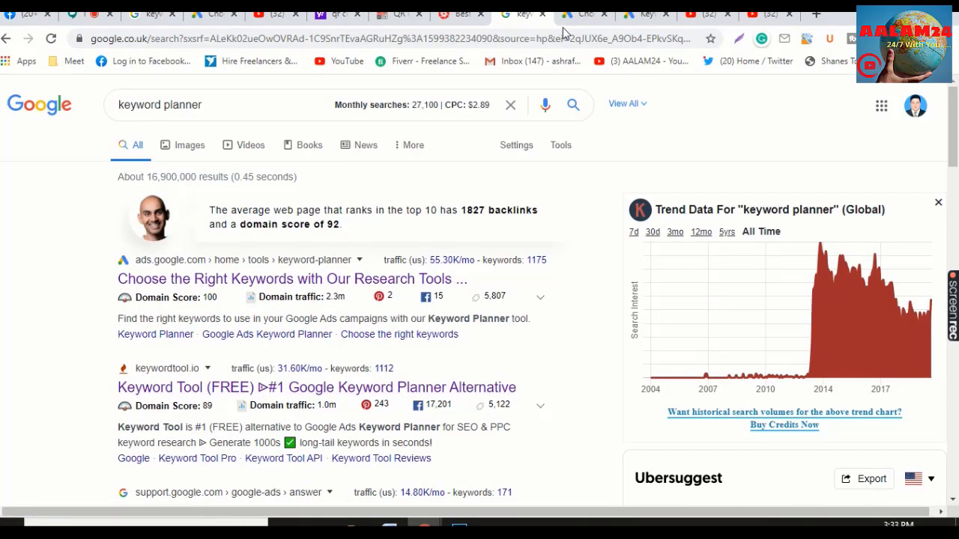
{"action": "left_click", "coordinate": [569, 18]}
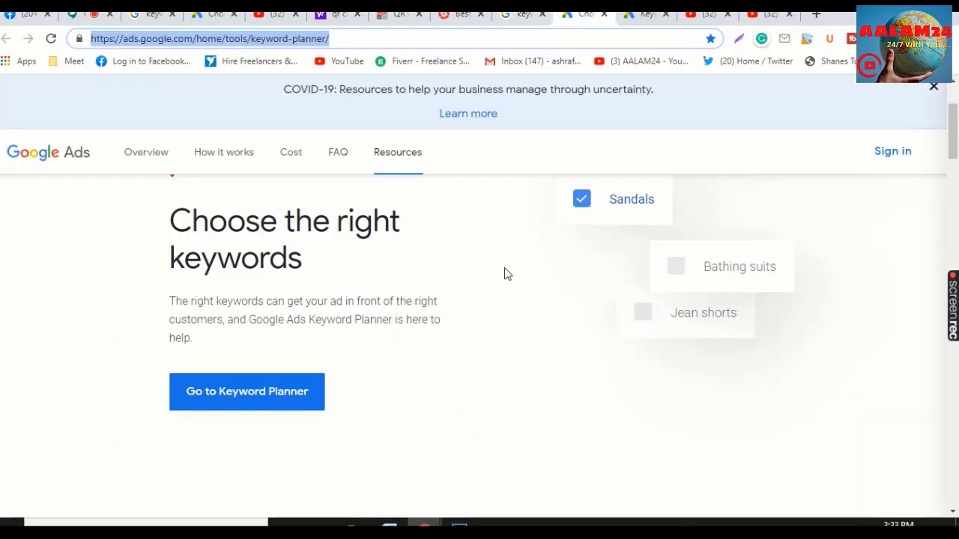
{"action": "left_click", "coordinate": [426, 392]}
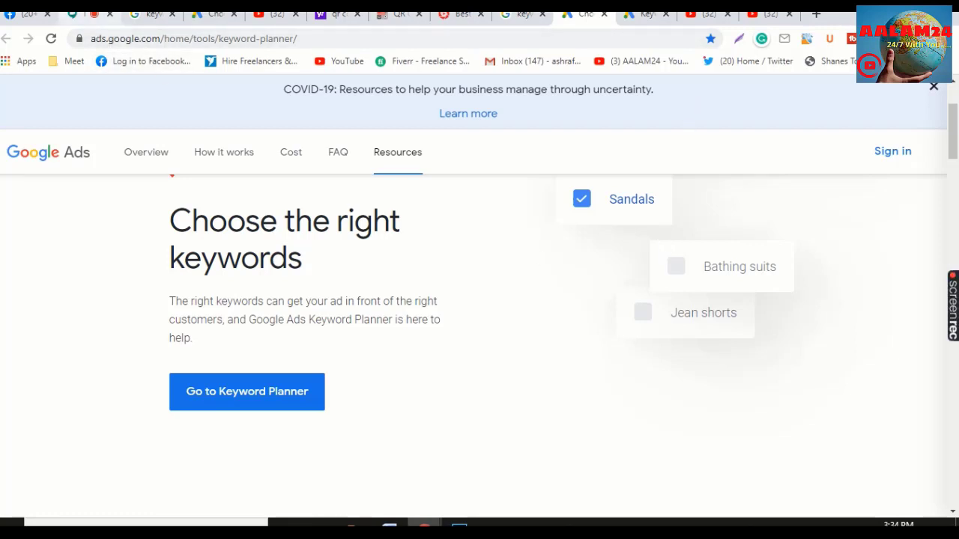
{"action": "left_click", "coordinate": [82, 14]}
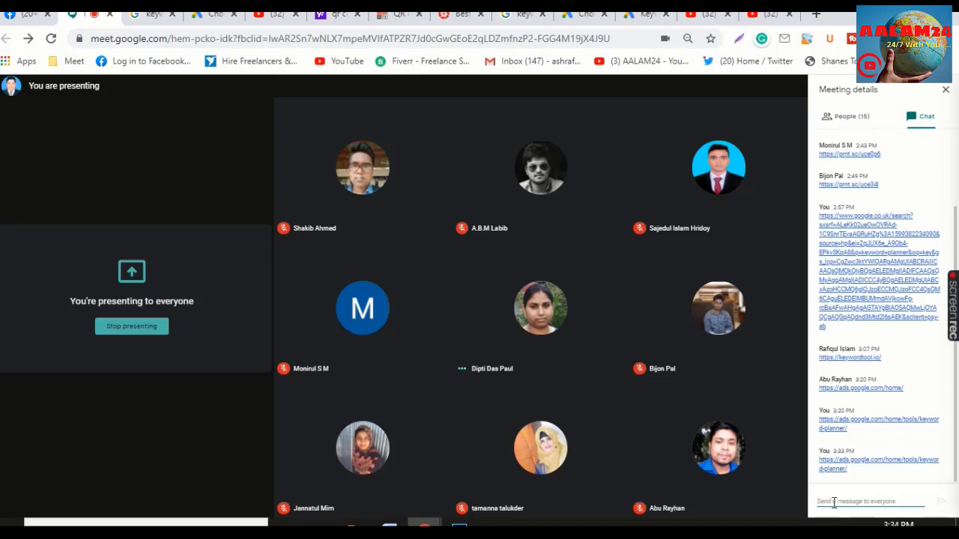
Send the copied Keyword Planner link to everyone in the meeting chat once more
{"action": "key", "text": "ctrl+v"}
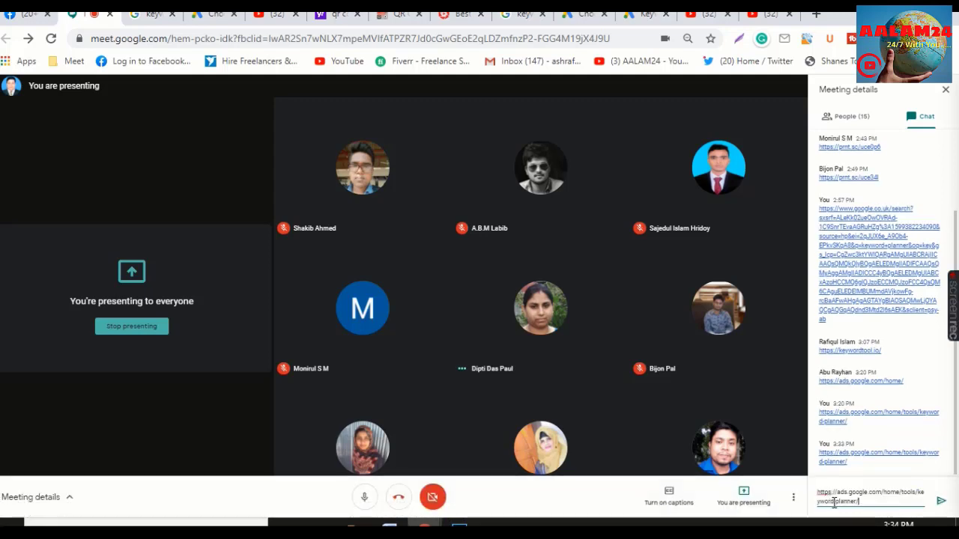
{"action": "left_click", "coordinate": [941, 503]}
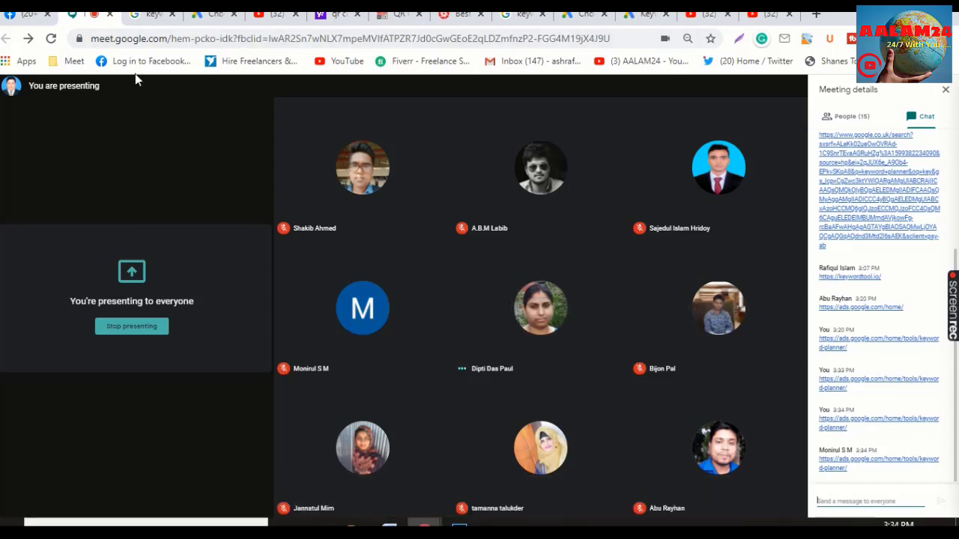
Open the Facebook group page and clear all Windows notifications, including the Monopoly advertisement, ending back at the Meet call
{"action": "left_click", "coordinate": [29, 15]}
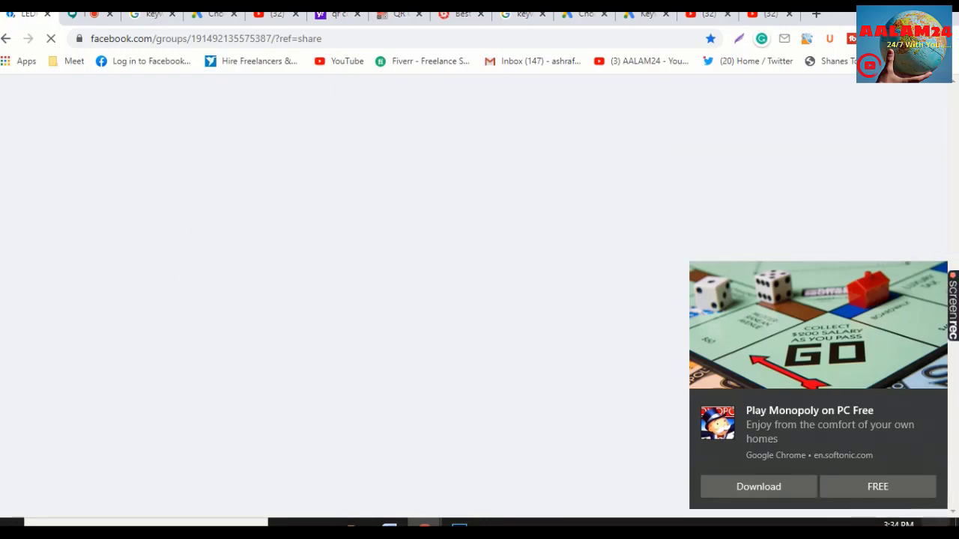
{"action": "left_click", "coordinate": [941, 524]}
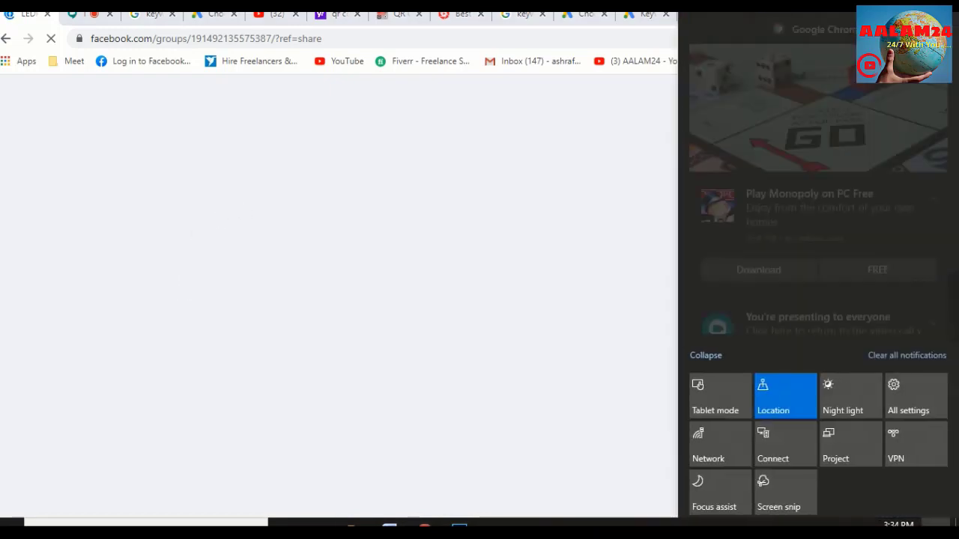
{"action": "left_click", "coordinate": [918, 357]}
{"action": "left_click", "coordinate": [468, 507]}
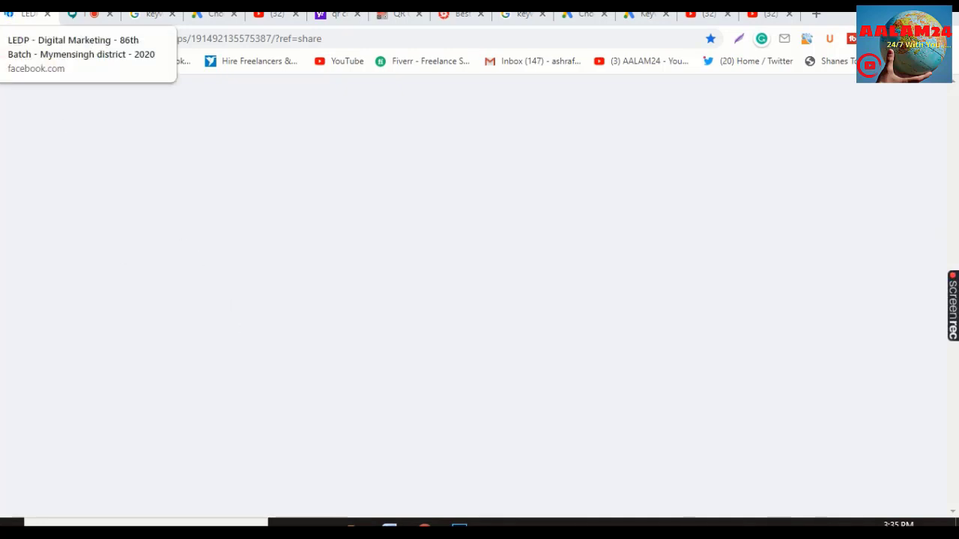
{"action": "left_click", "coordinate": [81, 14]}
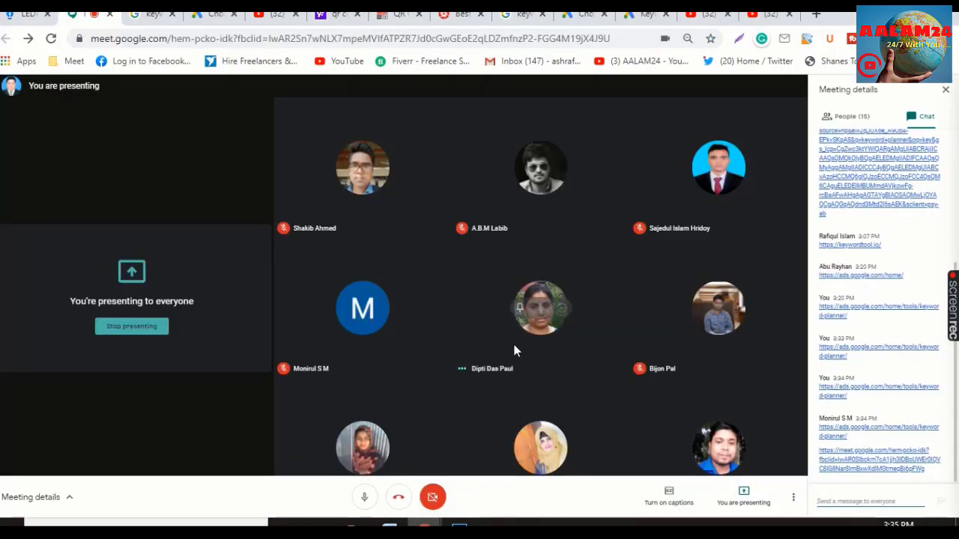
Return to TubeBuddy's Keyword Explorer on YouTube and replace the Bengali food keyword with "অনলাইন সার্ভি"
{"action": "left_click", "coordinate": [770, 14]}
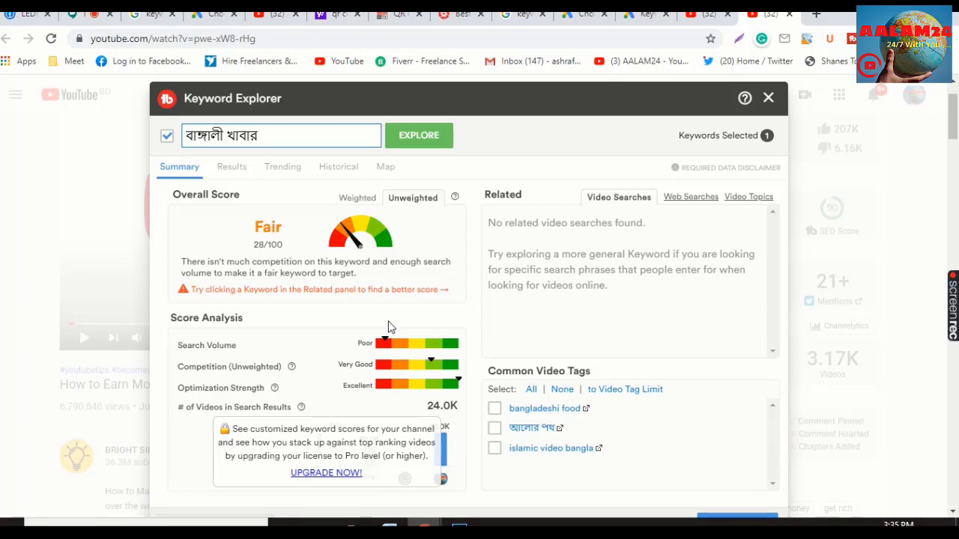
{"action": "left_click", "coordinate": [276, 141]}
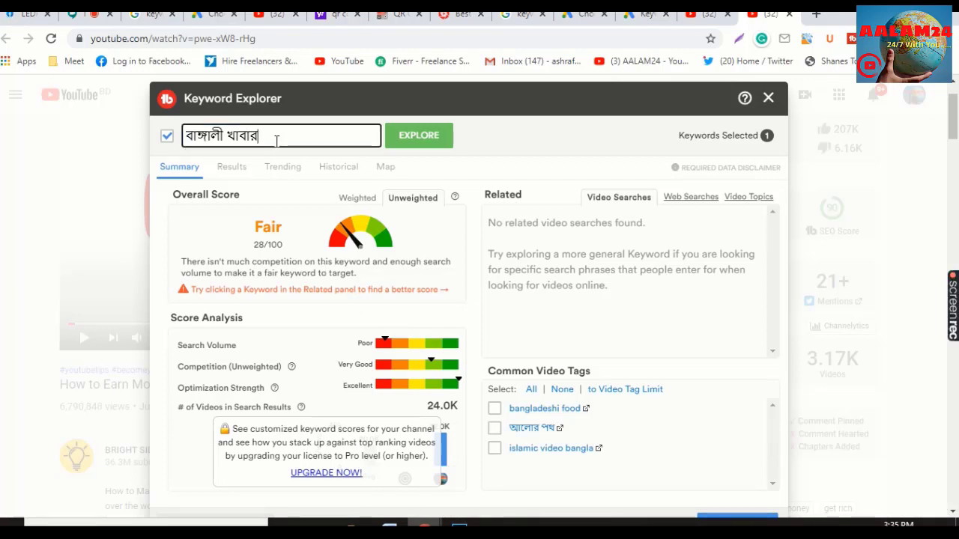
{"action": "left_click_drag", "start_coordinate": [268, 135], "coordinate": [116, 272]}
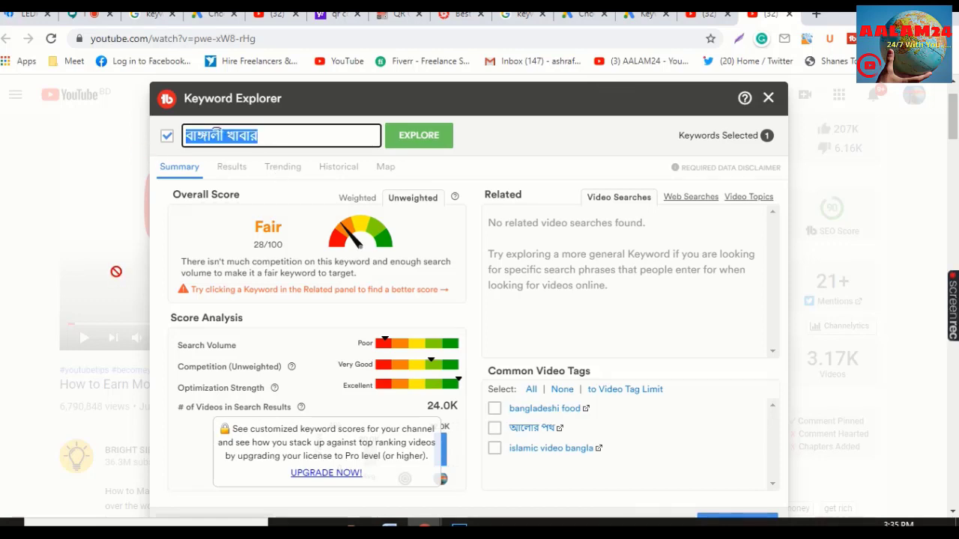
{"action": "type", "text": "অ"}
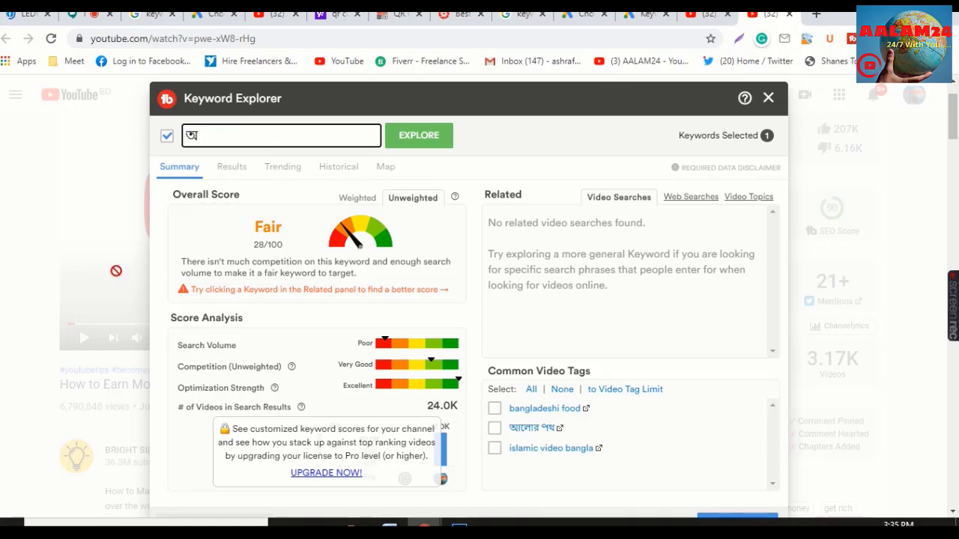
{"action": "type", "text": "নল"}
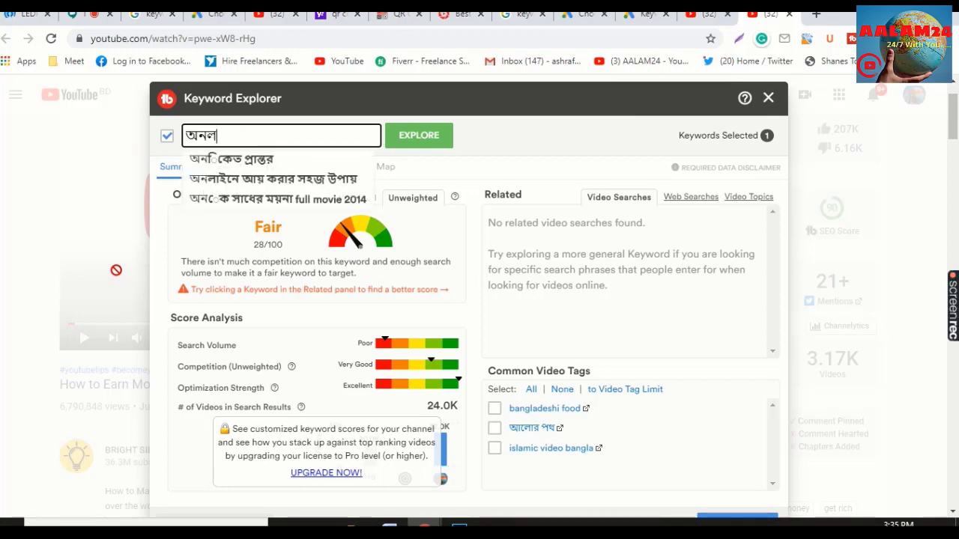
{"action": "type", "text": "াইন"}
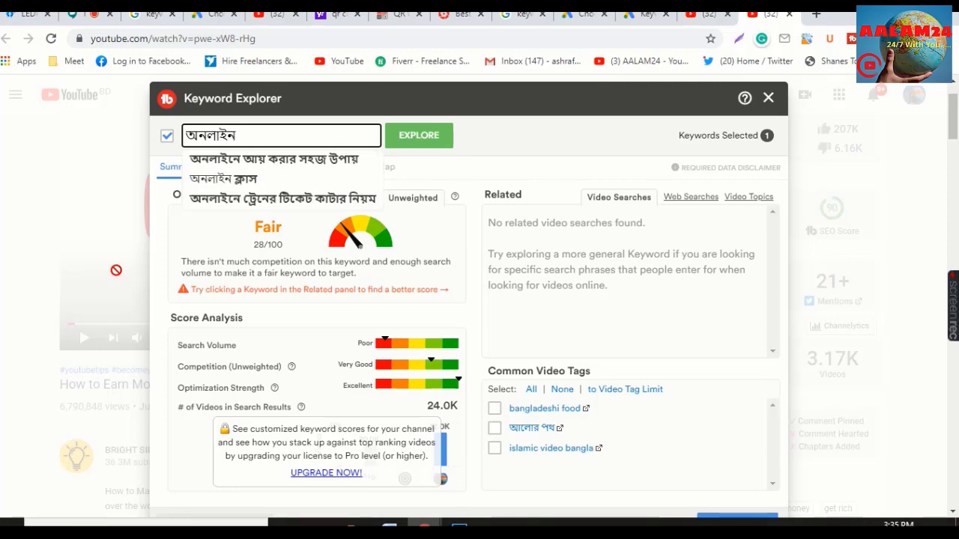
{"action": "type", "text": " সা"}
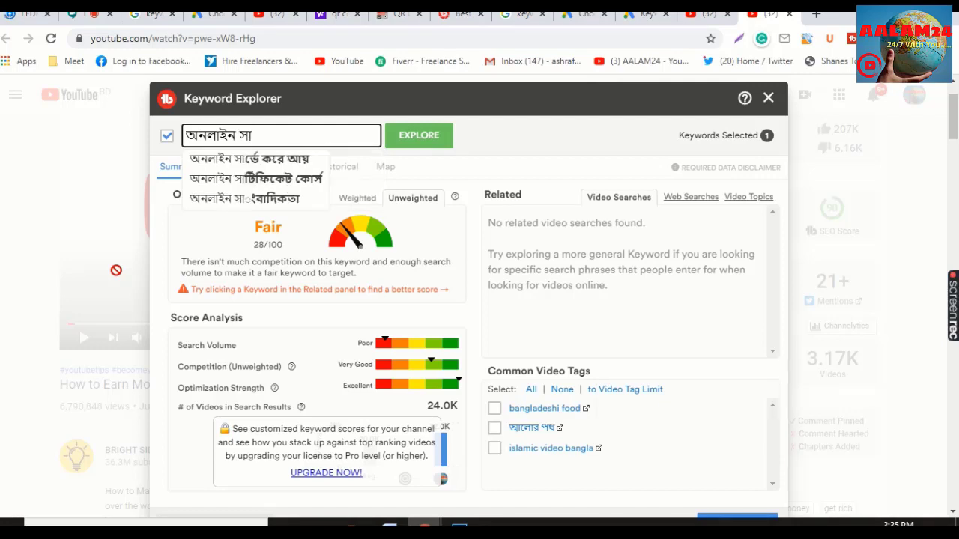
{"action": "type", "text": "র্ভি"}
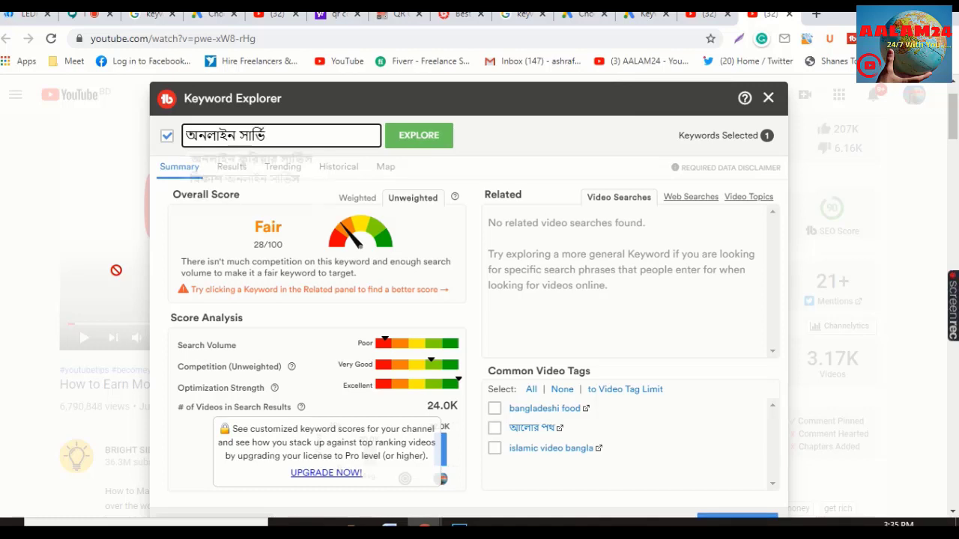